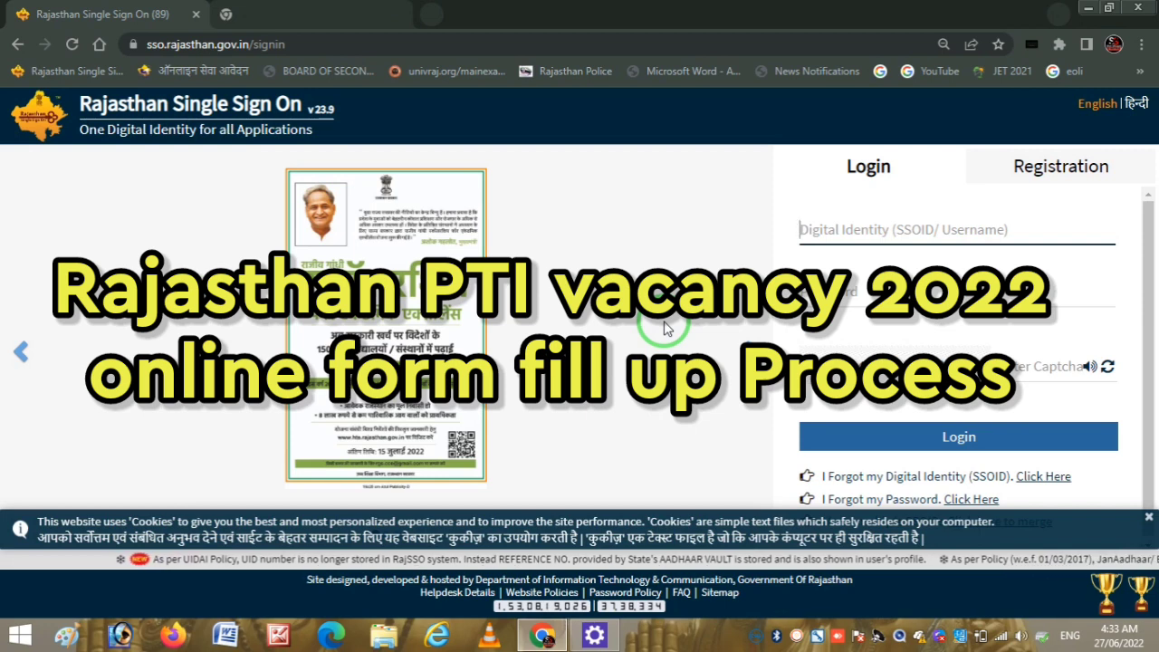
- Open a blank browser tab next to the sso.rajasthan.gov.in sign-in page
{"action": "key", "text": "ctrl+t"}
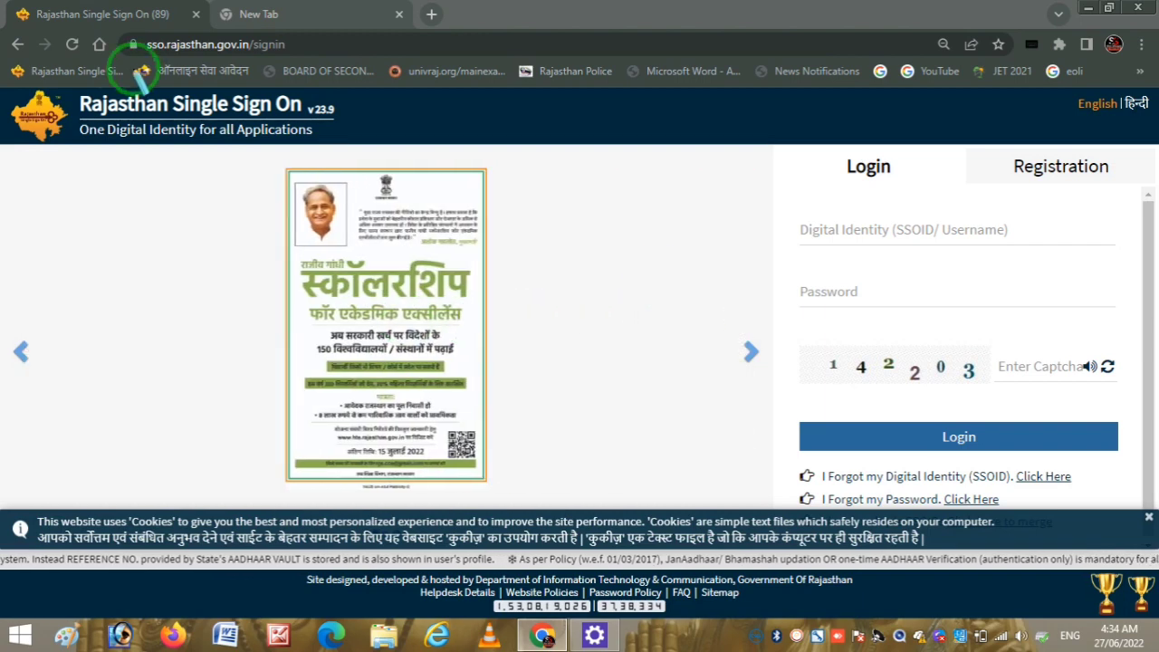
{"action": "left_click_drag", "start_coordinate": [134, 60], "coordinate": [288, 52]}
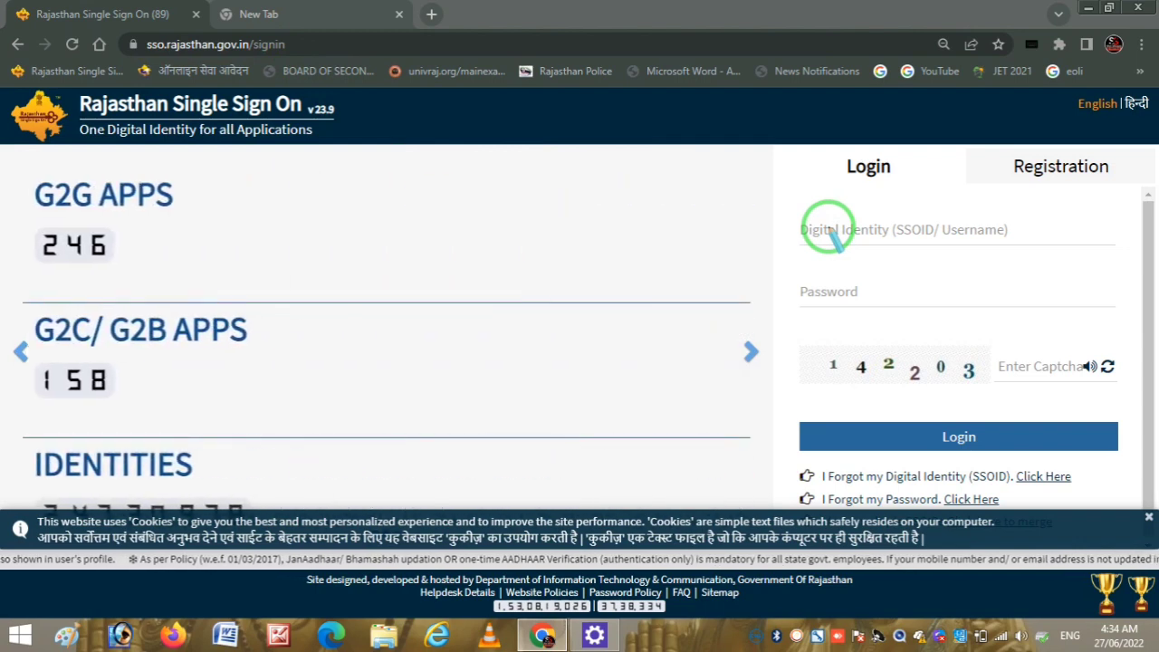
{"action": "mouse_move", "coordinate": [1014, 189]}
{"action": "left_mouse_down"}
{"action": "mouse_move", "coordinate": [1131, 155]}
{"action": "mouse_move", "coordinate": [990, 155]}
{"action": "mouse_move", "coordinate": [1048, 185]}
{"action": "left_mouse_up"}
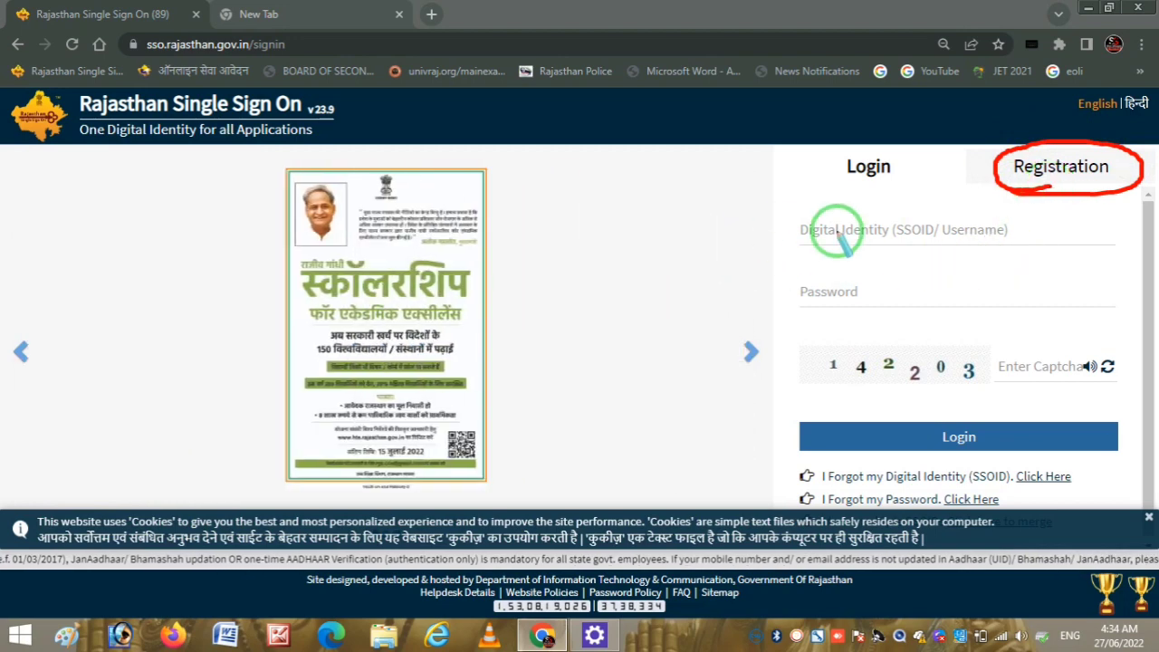
{"action": "left_click_drag", "start_coordinate": [828, 229], "coordinate": [925, 210]}
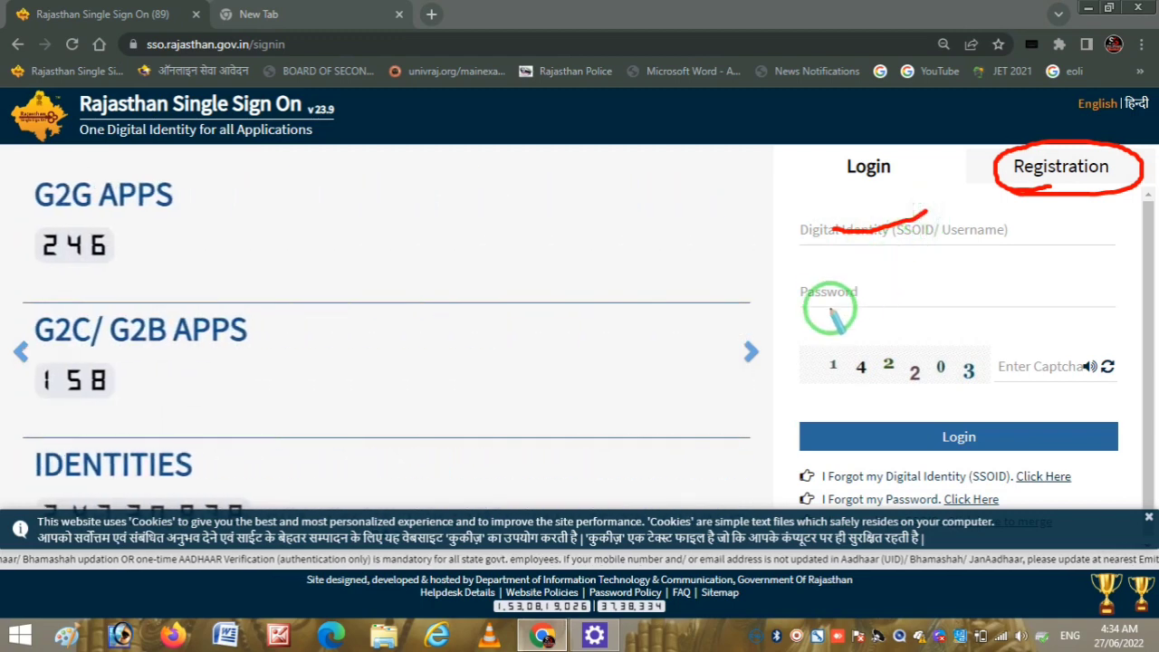
{"action": "left_click_drag", "start_coordinate": [831, 291], "coordinate": [916, 275]}
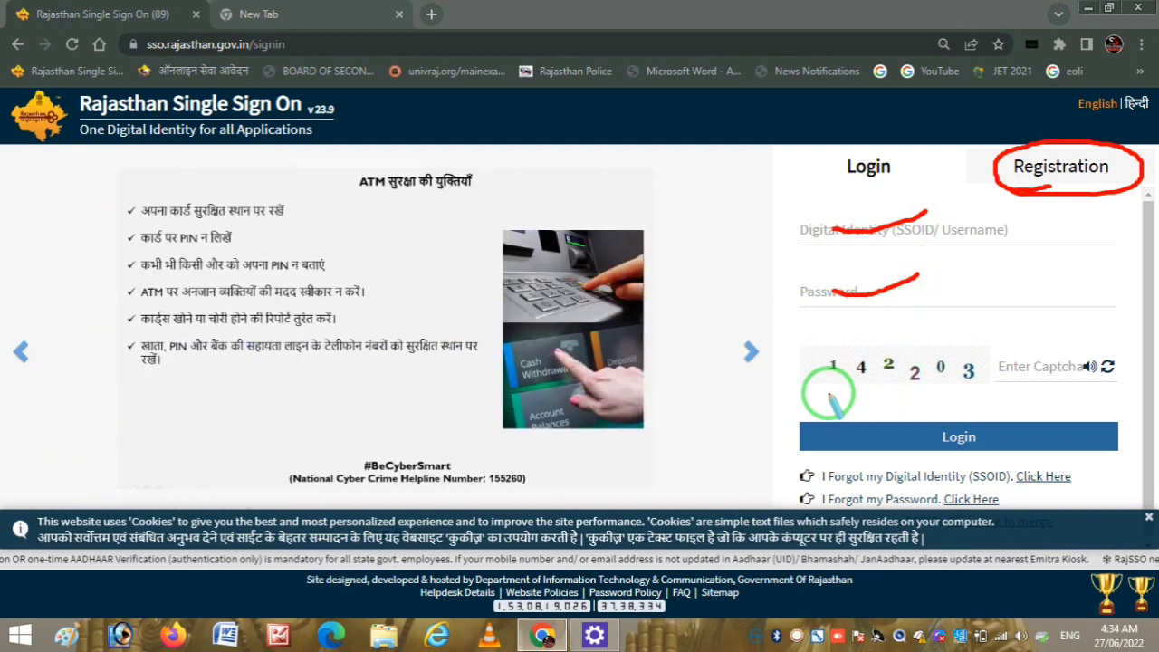
{"action": "mouse_move", "coordinate": [826, 393]}
{"action": "left_mouse_down"}
{"action": "mouse_move", "coordinate": [936, 396]}
{"action": "mouse_move", "coordinate": [977, 339]}
{"action": "mouse_move", "coordinate": [802, 354]}
{"action": "mouse_move", "coordinate": [1012, 368]}
{"action": "mouse_move", "coordinate": [1091, 341]}
{"action": "left_mouse_up"}
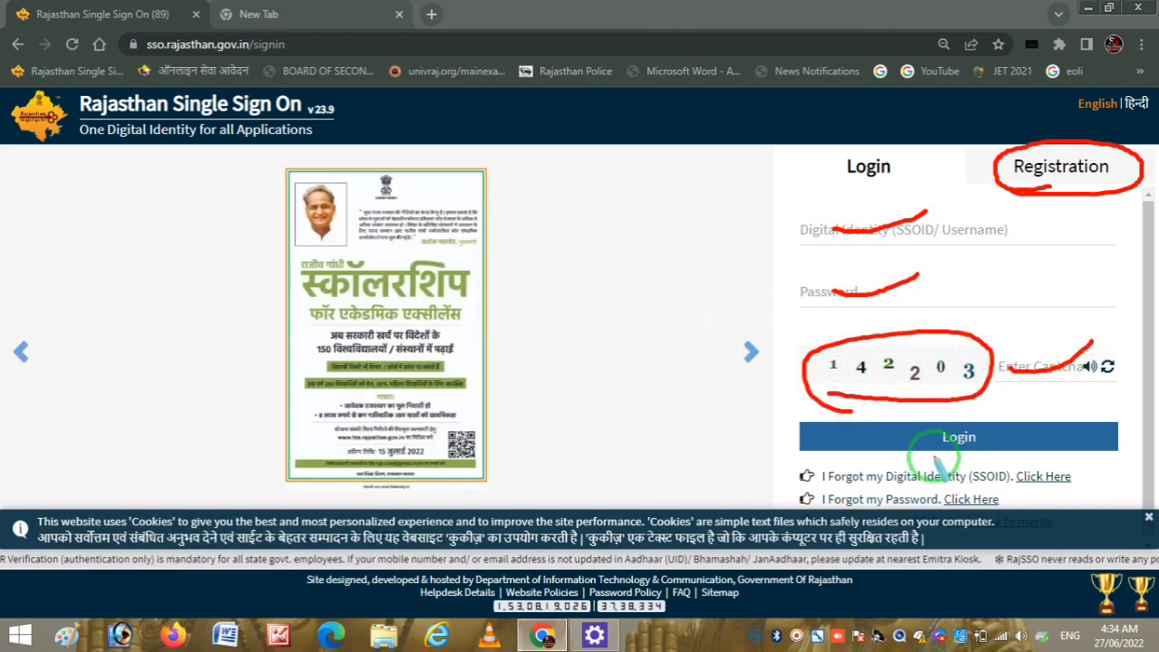
{"action": "mouse_move", "coordinate": [935, 456]}
{"action": "left_mouse_down"}
{"action": "mouse_move", "coordinate": [952, 460]}
{"action": "mouse_move", "coordinate": [1002, 422]}
{"action": "mouse_move", "coordinate": [939, 409]}
{"action": "mouse_move", "coordinate": [932, 435]}
{"action": "mouse_move", "coordinate": [951, 455]}
{"action": "left_mouse_up"}
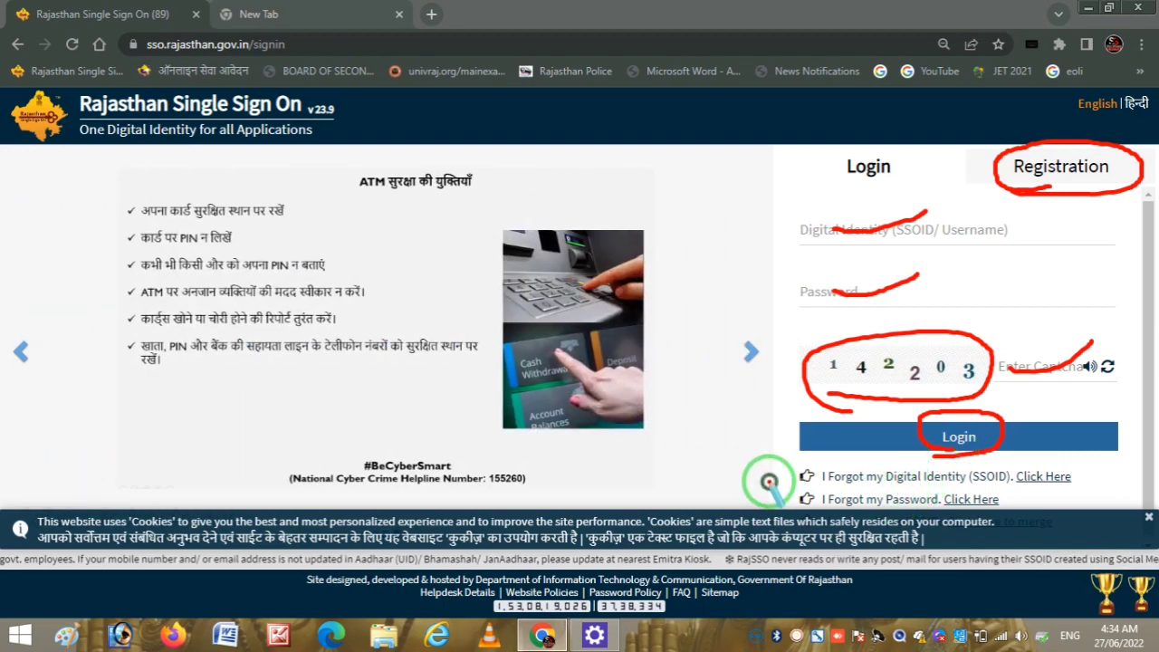
{"action": "left_click_drag", "start_coordinate": [766, 482], "coordinate": [833, 476]}
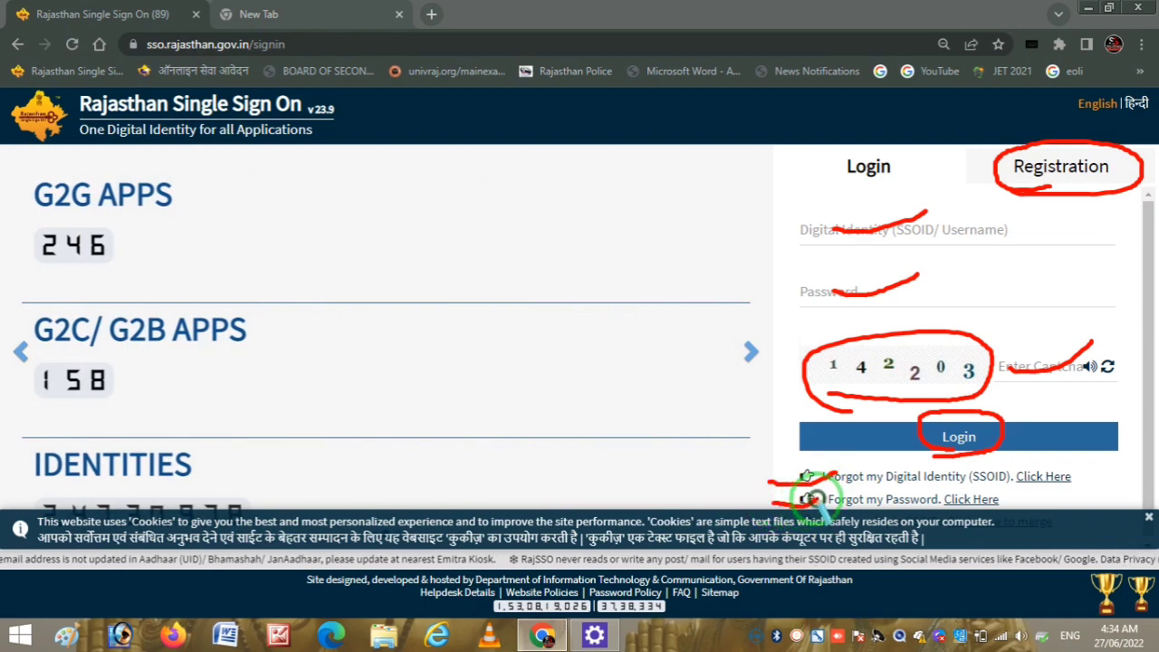
{"action": "right_click", "coordinate": [705, 201]}
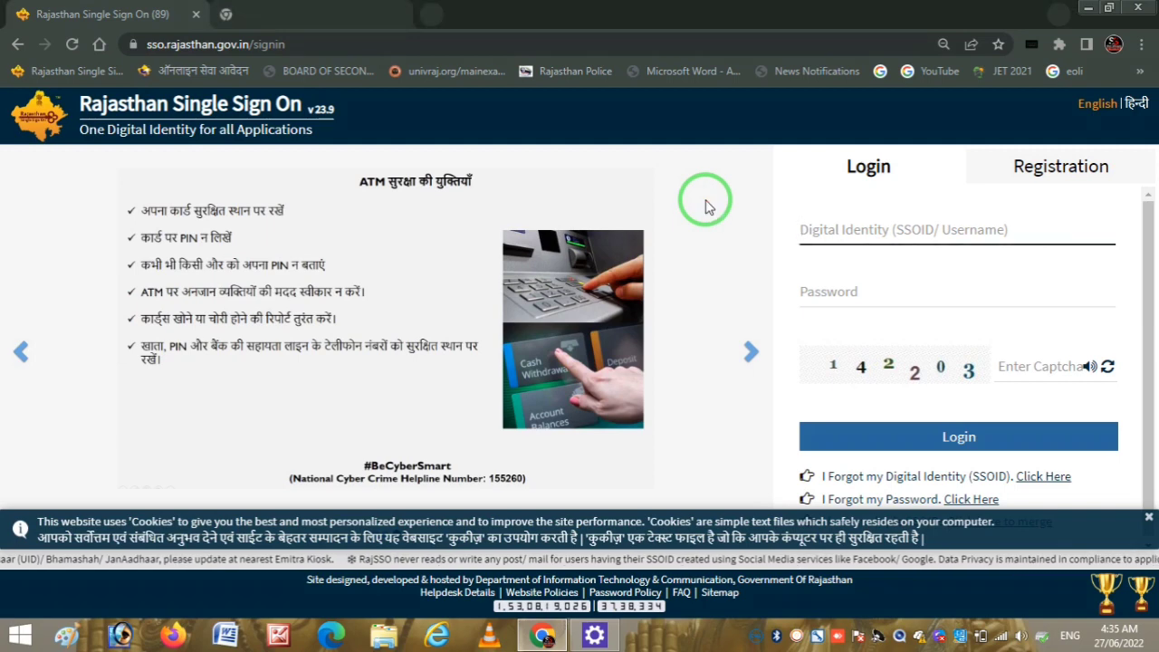
- Filter the SSO dashboard apps by entering 're' in Quick Search
{"action": "left_click", "coordinate": [796, 641]}
{"action": "left_click", "coordinate": [878, 601]}
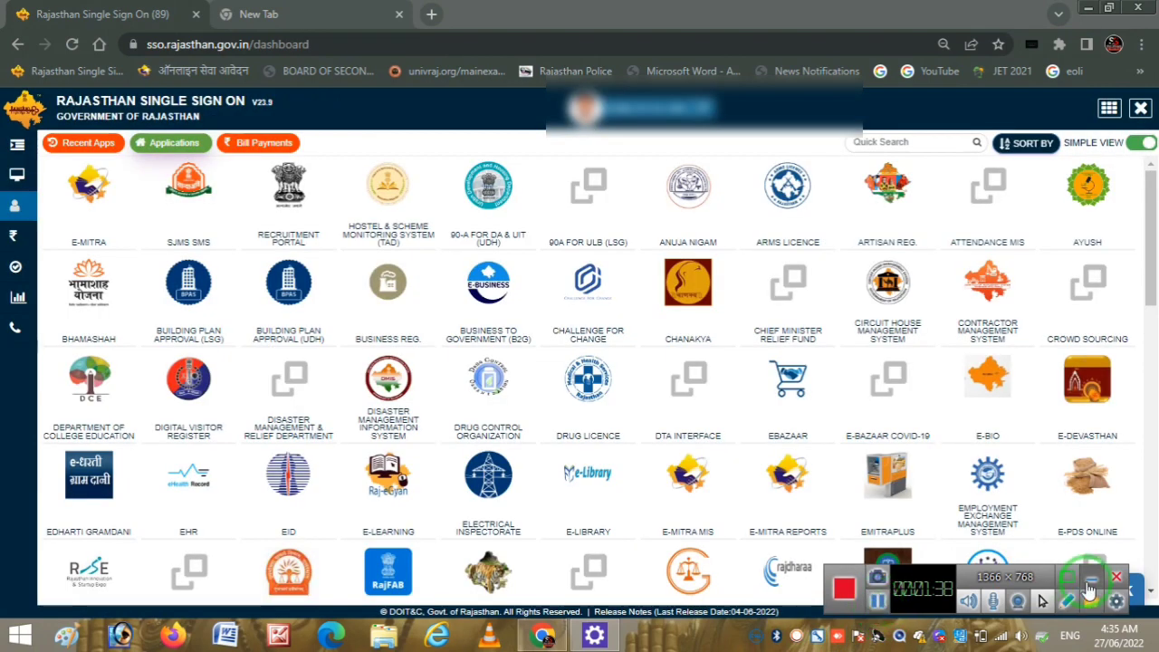
{"action": "left_click", "coordinate": [1094, 579]}
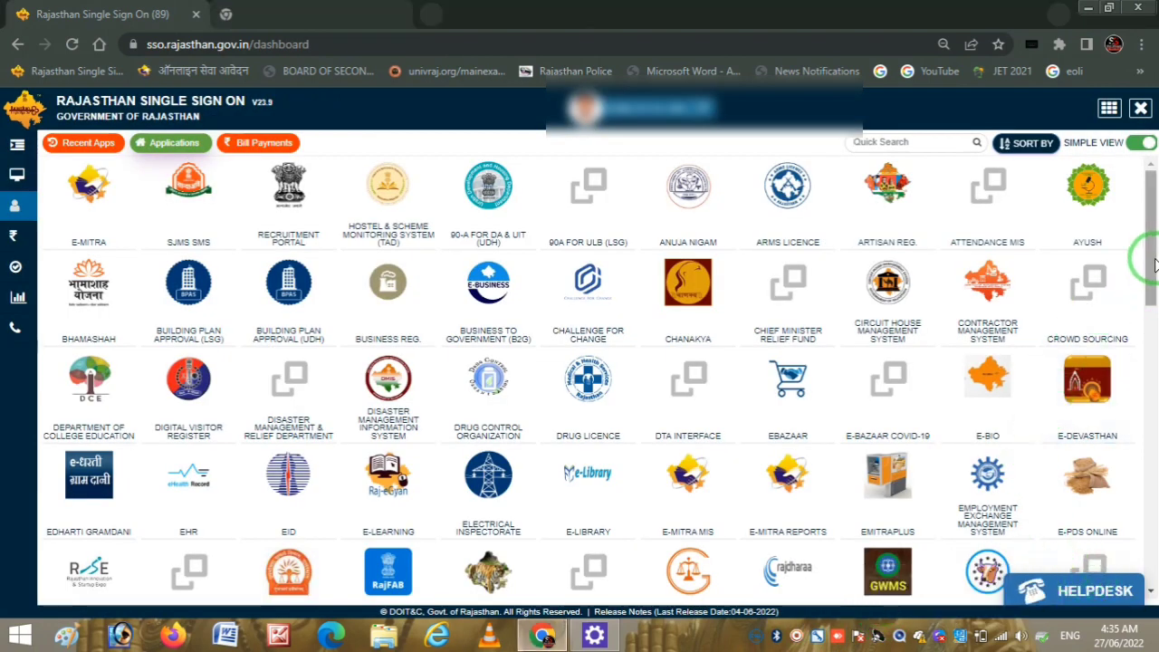
{"action": "left_click_drag", "start_coordinate": [1148, 274], "coordinate": [932, 250]}
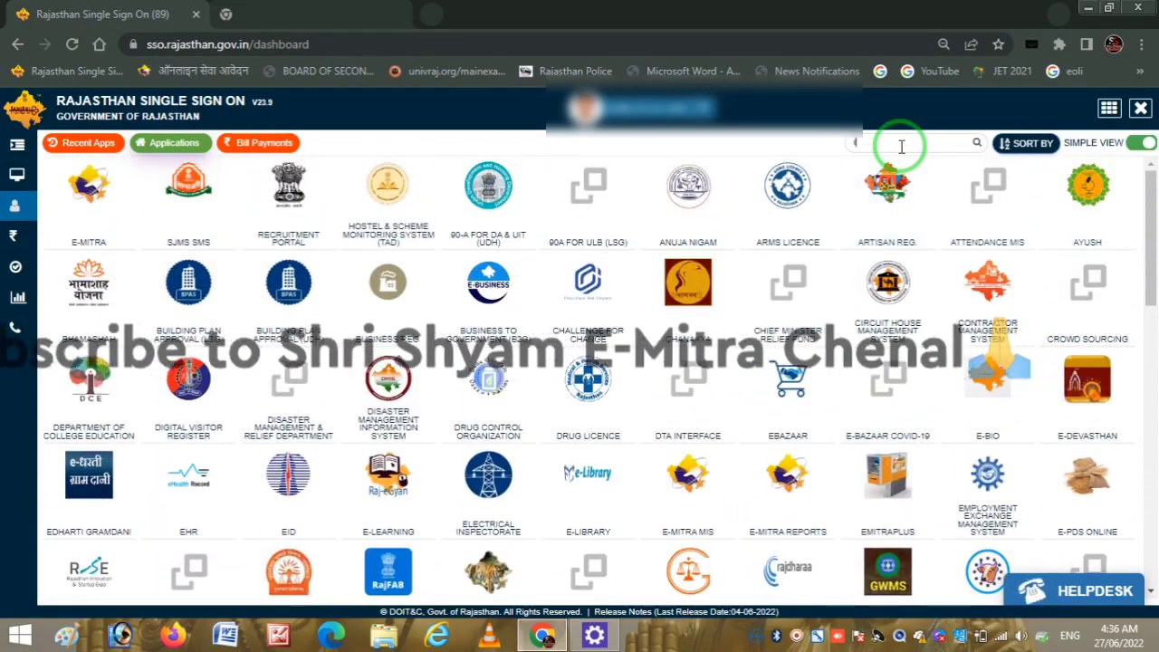
{"action": "type", "text": "re"}
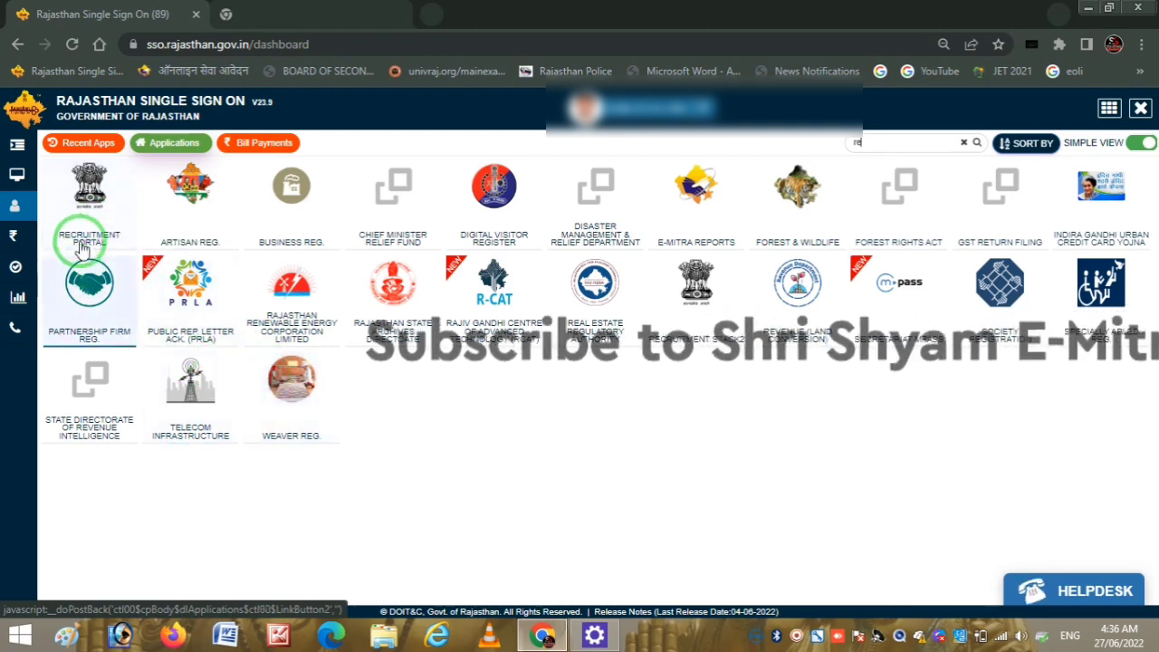
- Launch the Recruitment Portal and scroll to its Ongoing Recruitment panel
{"action": "left_click", "coordinate": [90, 209]}
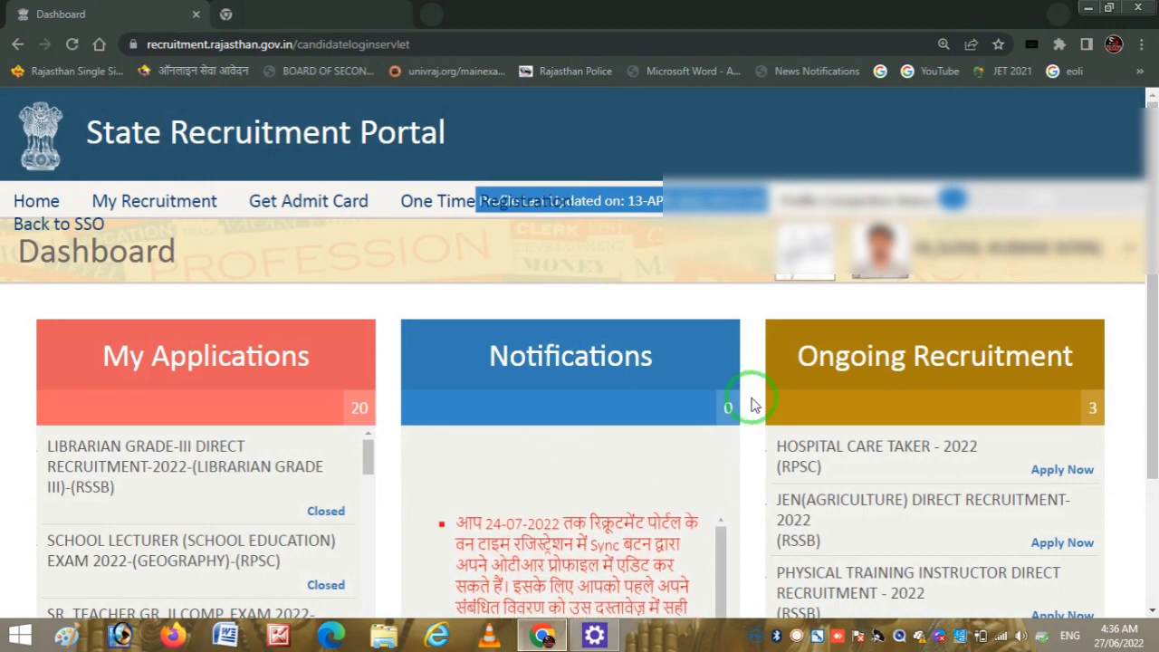
{"action": "key", "text": "ctrl+alt+d"}
{"action": "mouse_move", "coordinate": [828, 396]}
{"action": "left_mouse_down"}
{"action": "mouse_move", "coordinate": [1131, 349]}
{"action": "mouse_move", "coordinate": [887, 306]}
{"action": "mouse_move", "coordinate": [804, 398]}
{"action": "left_mouse_up"}
{"action": "right_click", "coordinate": [780, 390]}
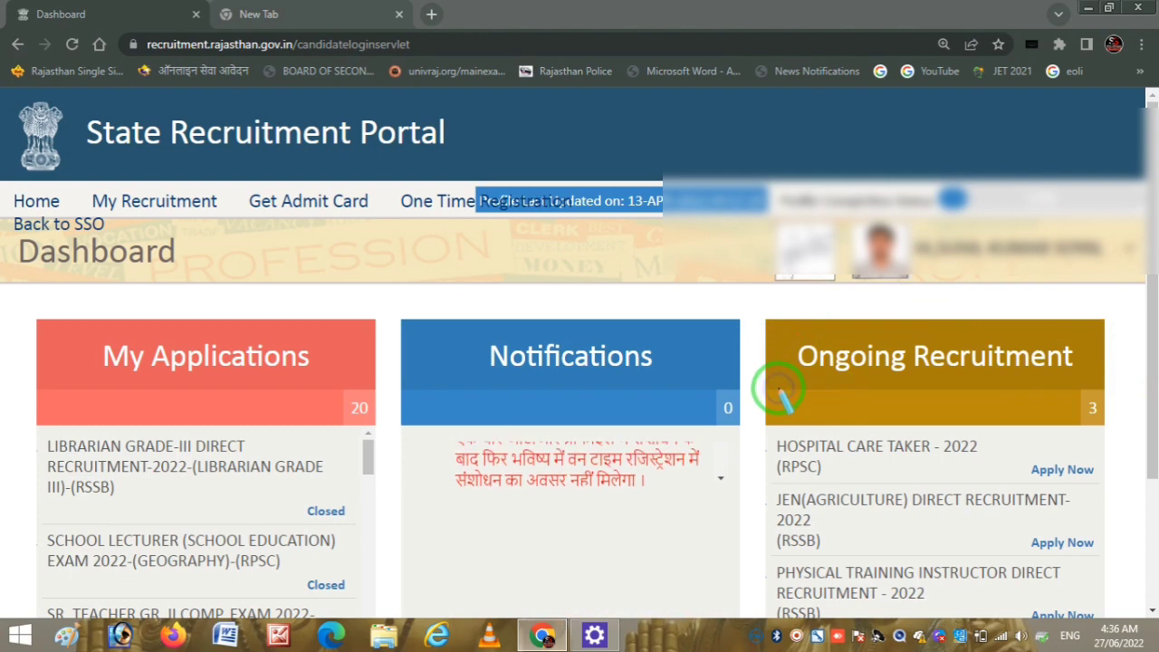
{"action": "key", "text": "Escape"}
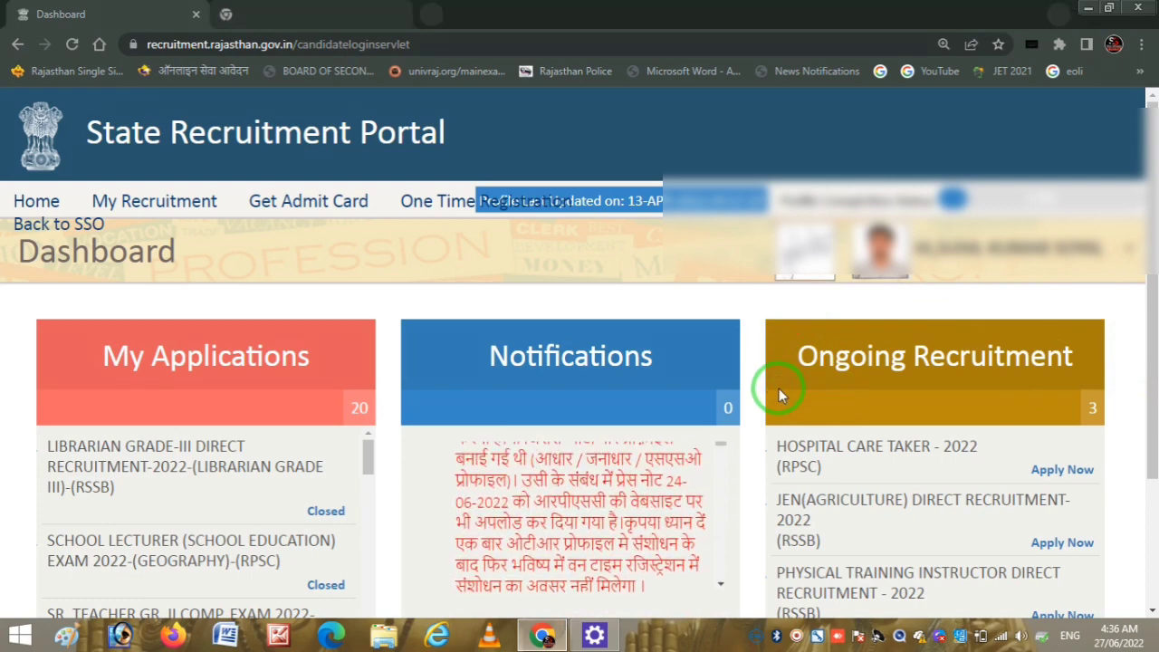
{"action": "left_click_drag", "start_coordinate": [1153, 398], "coordinate": [1147, 465]}
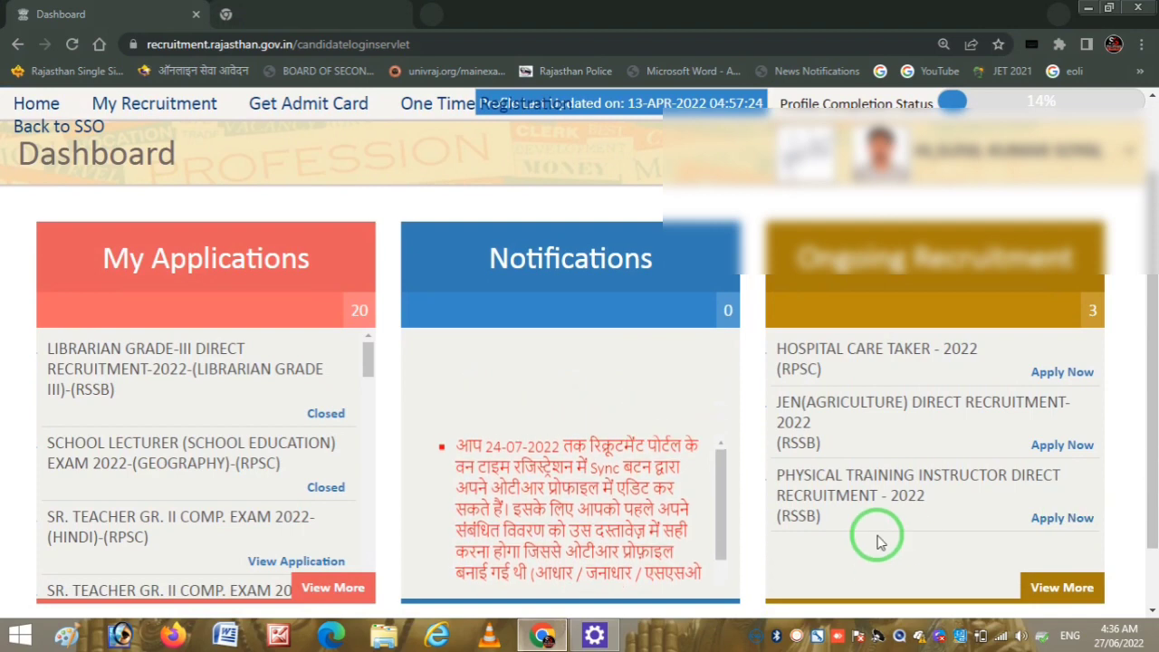
- Highlight the Physical Training Instructor Direct Recruitment 2022 (RSSB) listing and its Apply option
{"action": "key", "text": "ctrl+2"}
{"action": "left_click_drag", "start_coordinate": [759, 487], "coordinate": [808, 472]}
{"action": "left_click_drag", "start_coordinate": [824, 517], "coordinate": [844, 514]}
{"action": "mouse_move", "coordinate": [847, 456]}
{"action": "left_mouse_down"}
{"action": "mouse_move", "coordinate": [854, 443]}
{"action": "mouse_move", "coordinate": [938, 430]}
{"action": "left_mouse_up"}
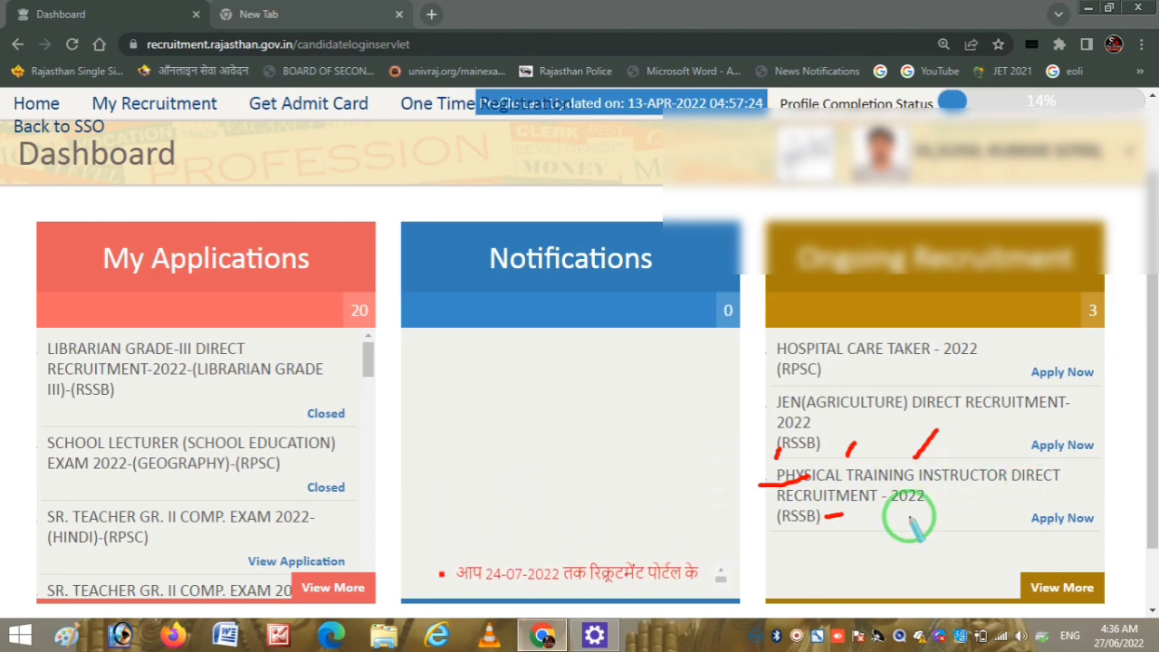
{"action": "mouse_move", "coordinate": [1037, 531]}
{"action": "left_mouse_down"}
{"action": "mouse_move", "coordinate": [1107, 513]}
{"action": "mouse_move", "coordinate": [1032, 497]}
{"action": "mouse_move", "coordinate": [1058, 542]}
{"action": "left_mouse_up"}
{"action": "right_click", "coordinate": [867, 555]}
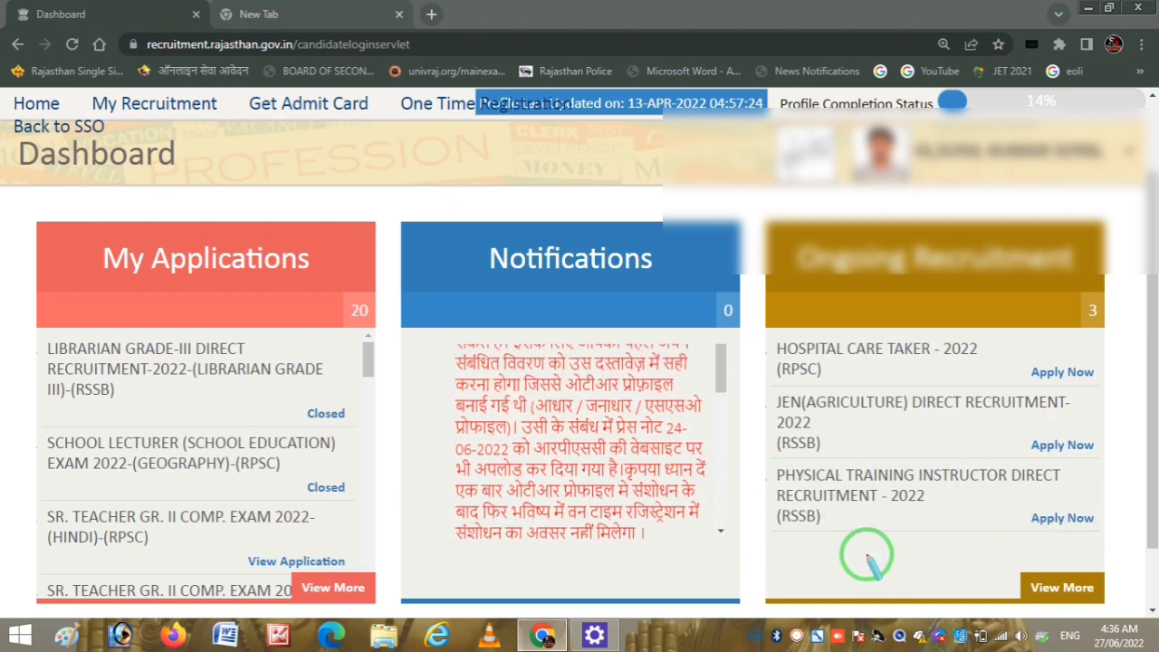
- Apply for Physical Training Instructor Direct Recruitment 2022 and pick the PHYSICAL TRAINING INSTRUCTOR post
{"action": "left_click", "coordinate": [1054, 524]}
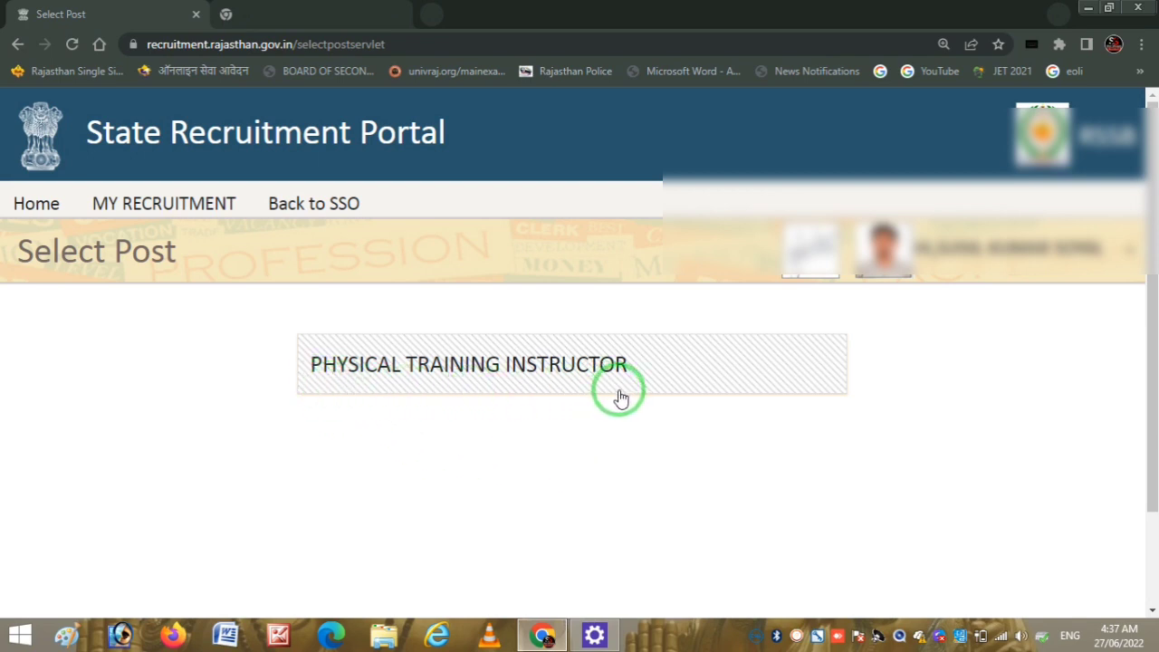
{"action": "left_click", "coordinate": [512, 367]}
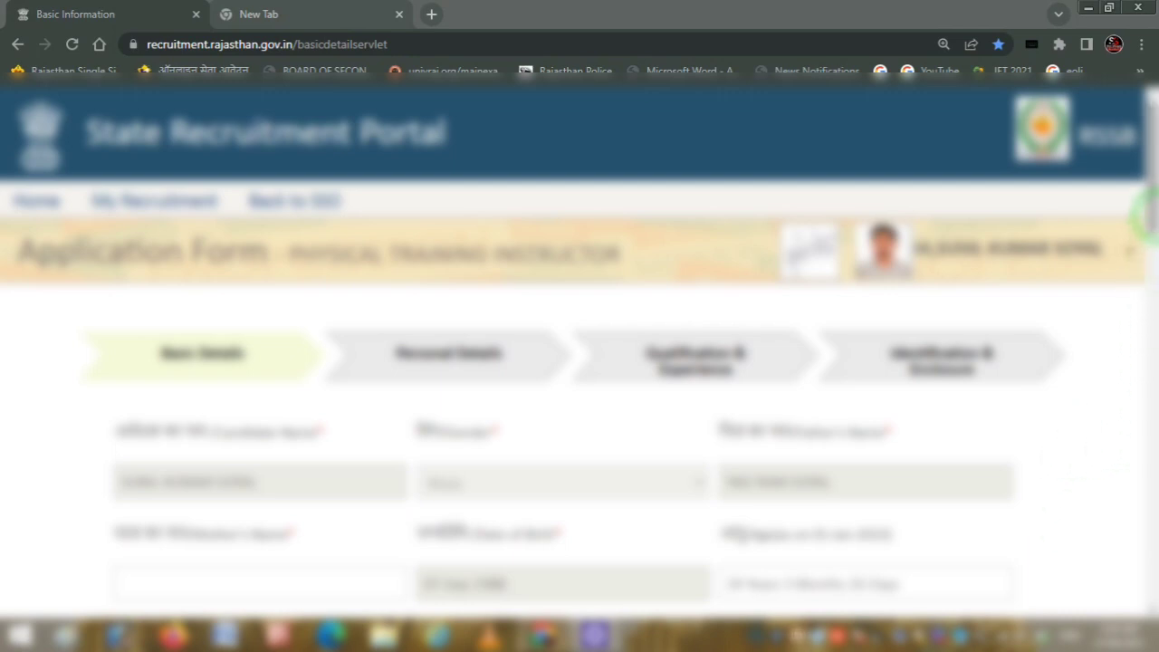
{"action": "mouse_move", "coordinate": [1149, 219]}
{"action": "left_mouse_down"}
{"action": "mouse_move", "coordinate": [1147, 323]}
{"action": "mouse_move", "coordinate": [1148, 208]}
{"action": "left_mouse_up"}
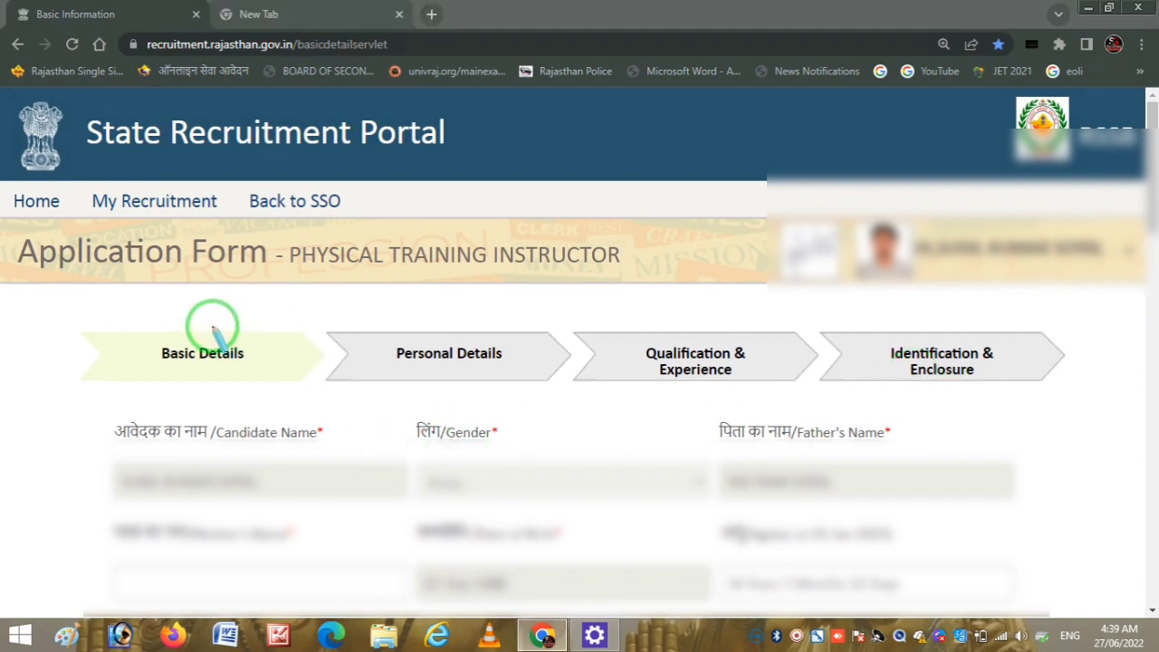
{"action": "left_click_drag", "start_coordinate": [212, 326], "coordinate": [305, 309]}
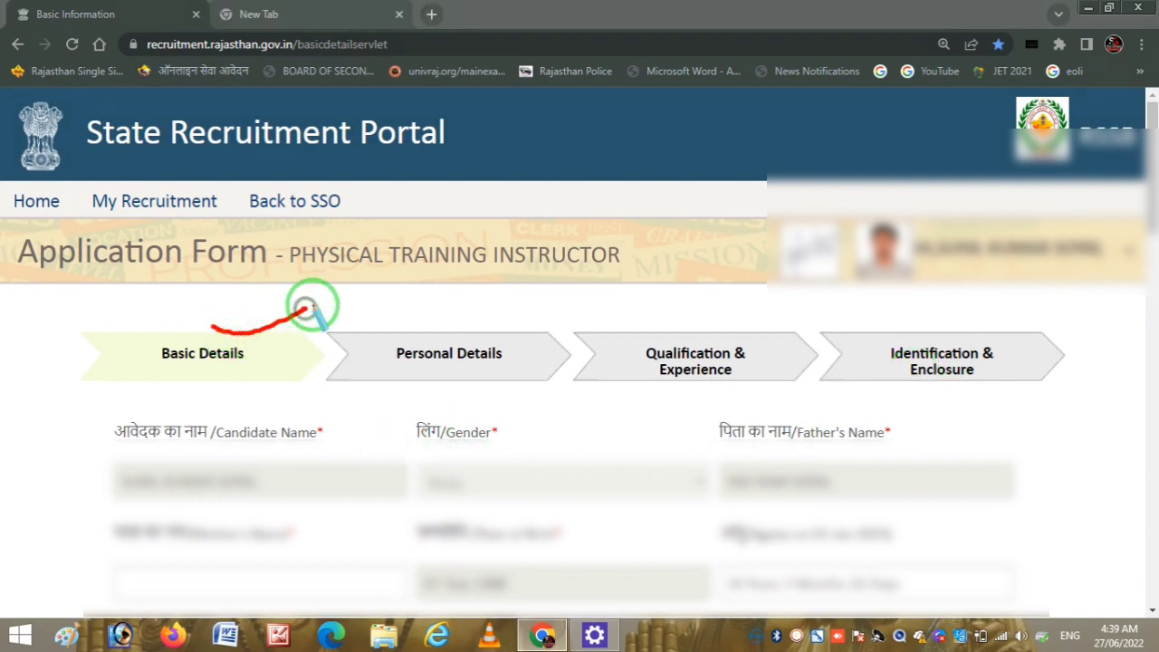
{"action": "left_click_drag", "start_coordinate": [416, 321], "coordinate": [502, 305]}
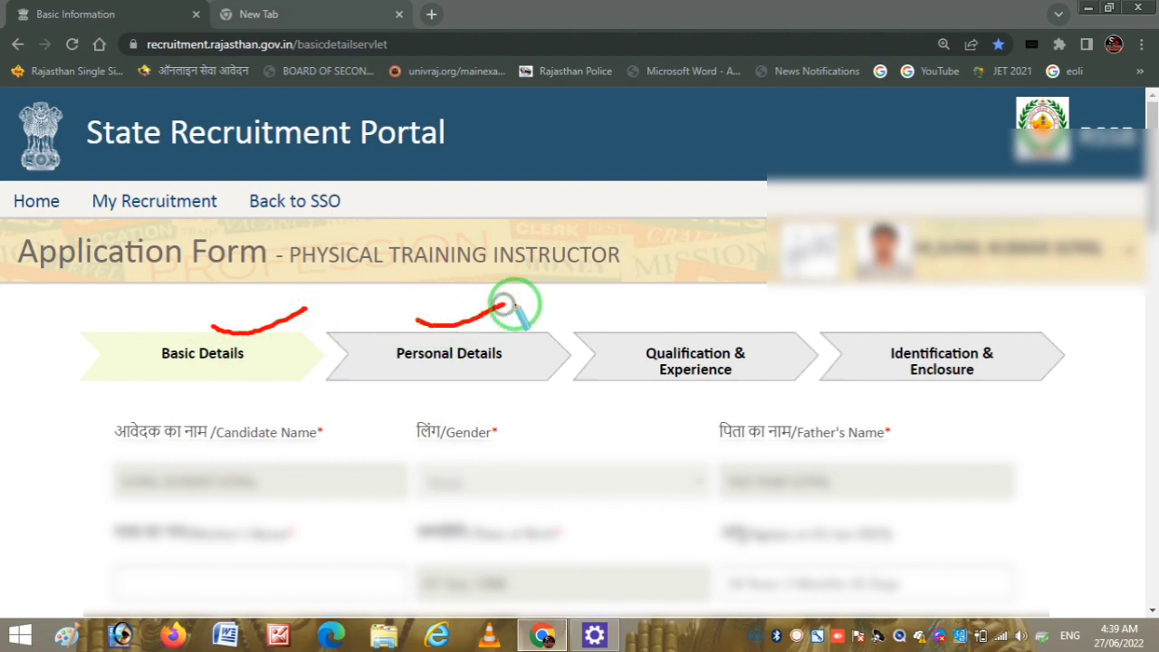
{"action": "left_click_drag", "start_coordinate": [699, 326], "coordinate": [756, 305]}
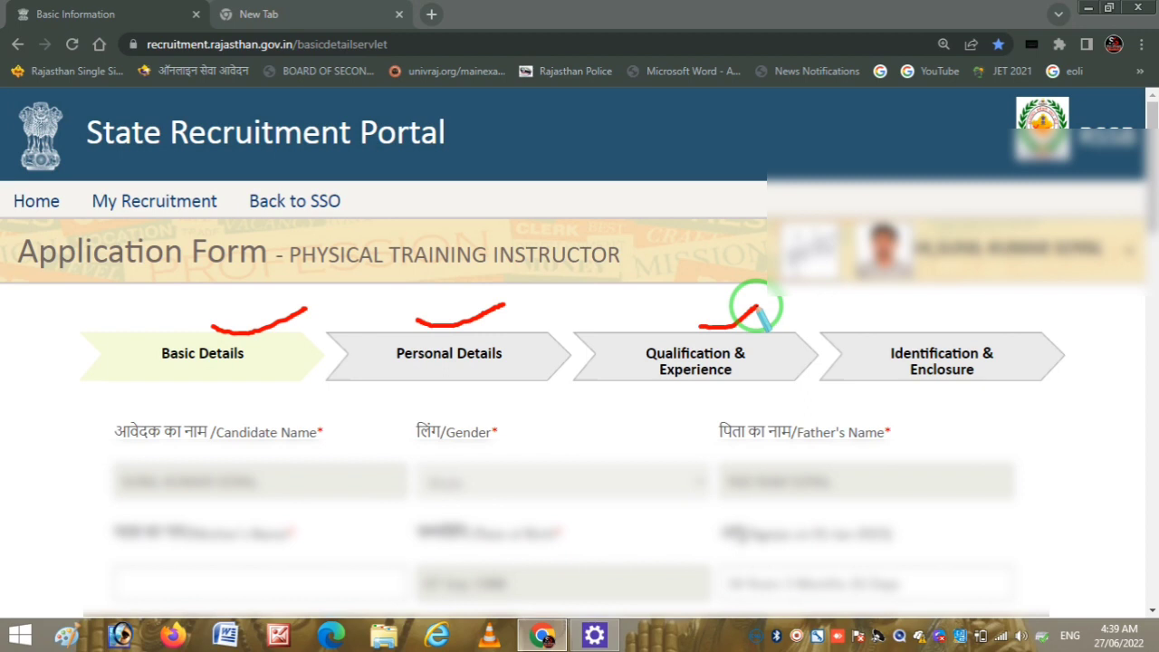
{"action": "left_click_drag", "start_coordinate": [911, 314], "coordinate": [974, 293]}
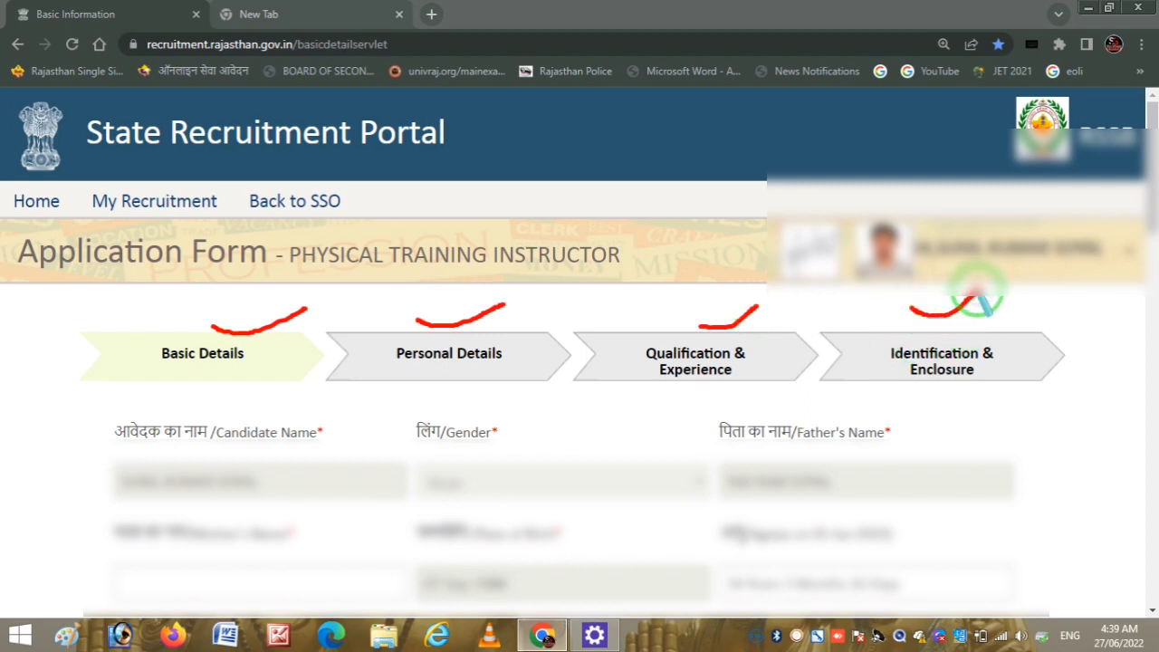
{"action": "right_click", "coordinate": [584, 292]}
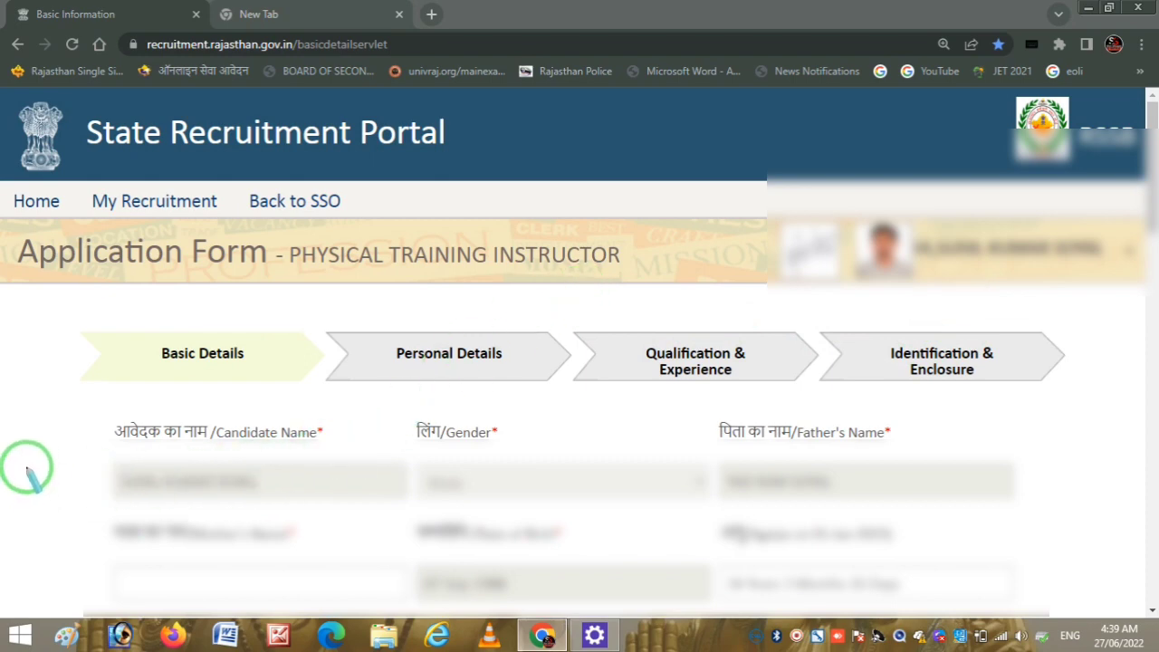
{"action": "mouse_move", "coordinate": [26, 466]}
{"action": "left_mouse_down"}
{"action": "mouse_move", "coordinate": [118, 475]}
{"action": "mouse_move", "coordinate": [220, 437]}
{"action": "left_mouse_up"}
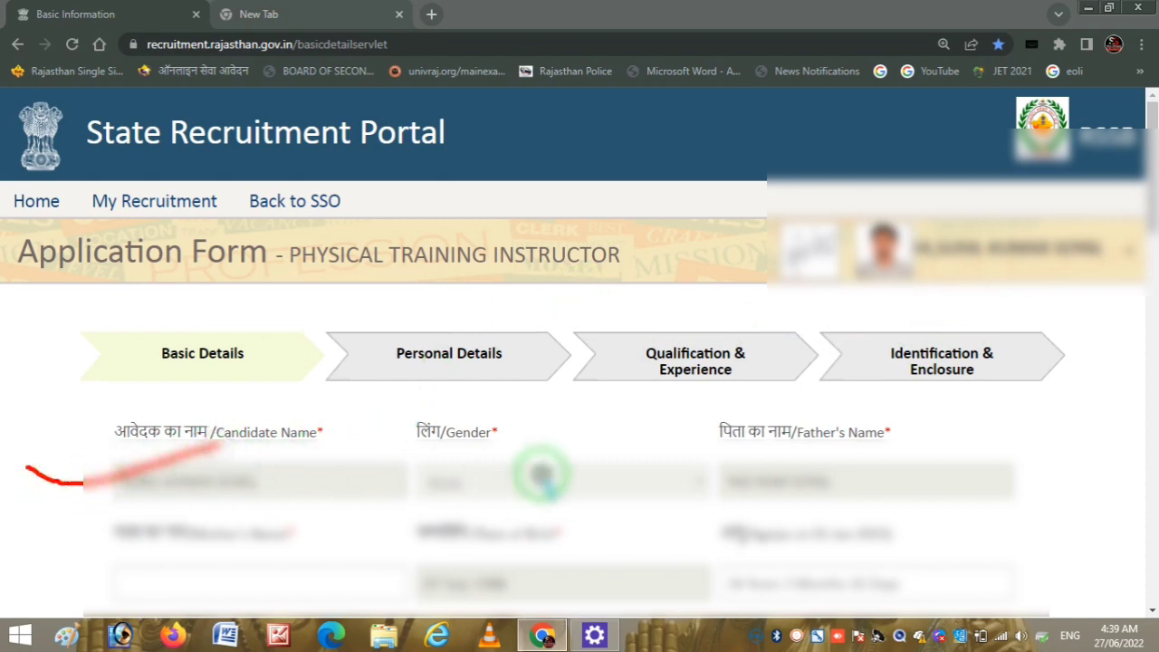
{"action": "left_click_drag", "start_coordinate": [540, 477], "coordinate": [665, 464]}
{"action": "left_click_drag", "start_coordinate": [765, 469], "coordinate": [824, 448]}
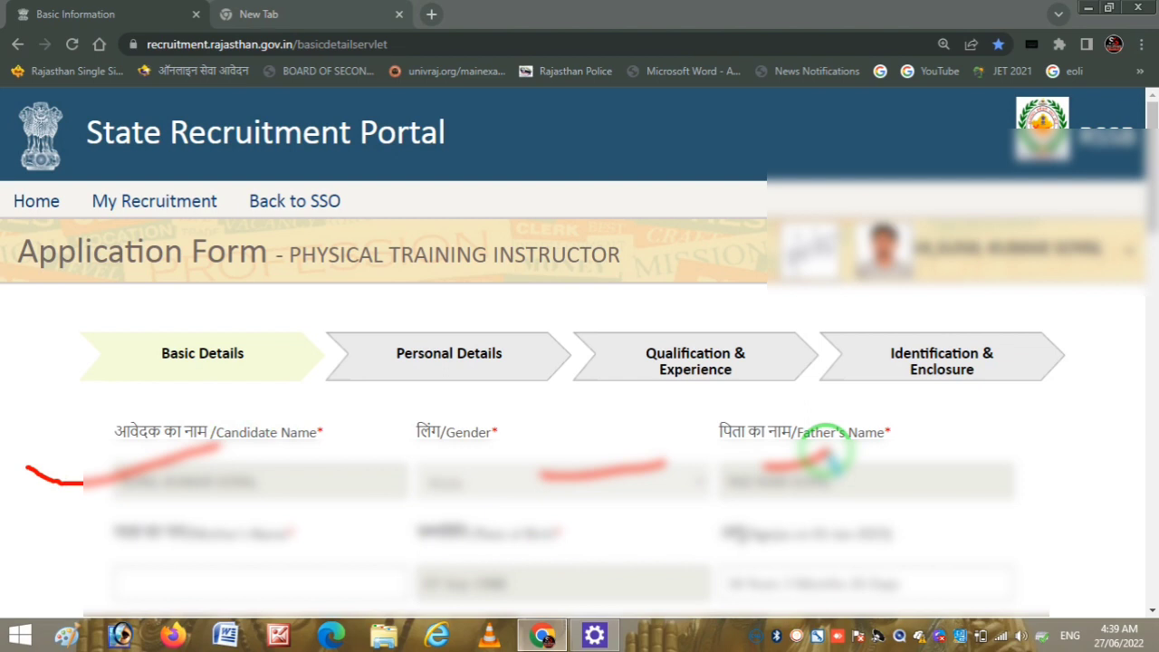
{"action": "right_click", "coordinate": [577, 407]}
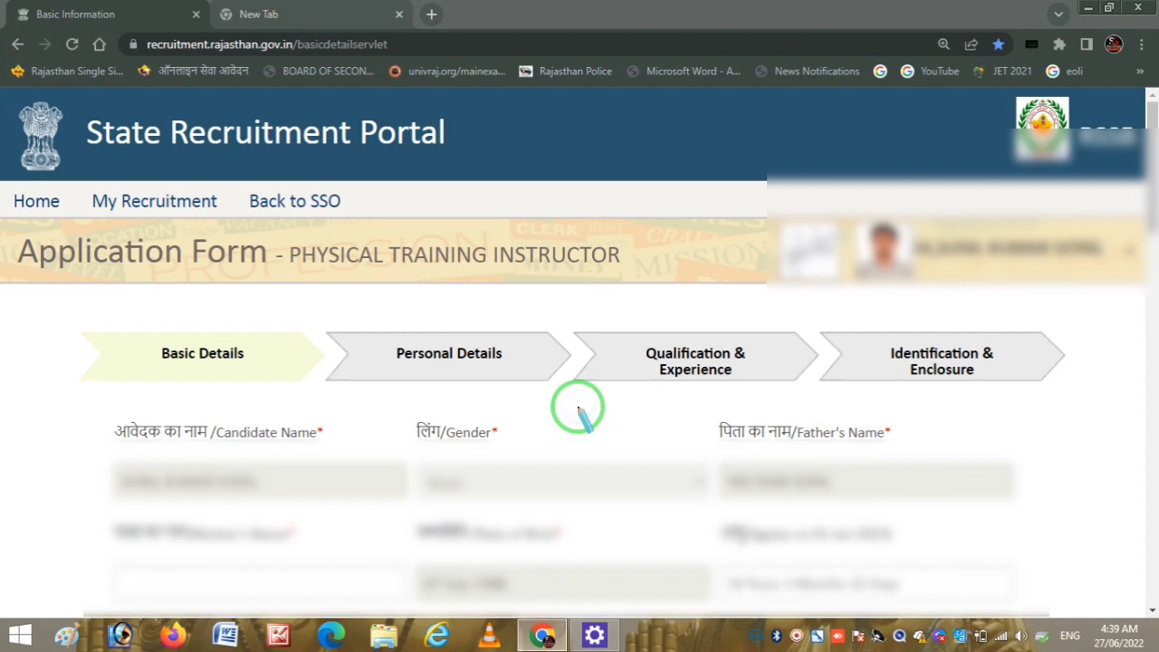
{"action": "key", "text": "Escape"}
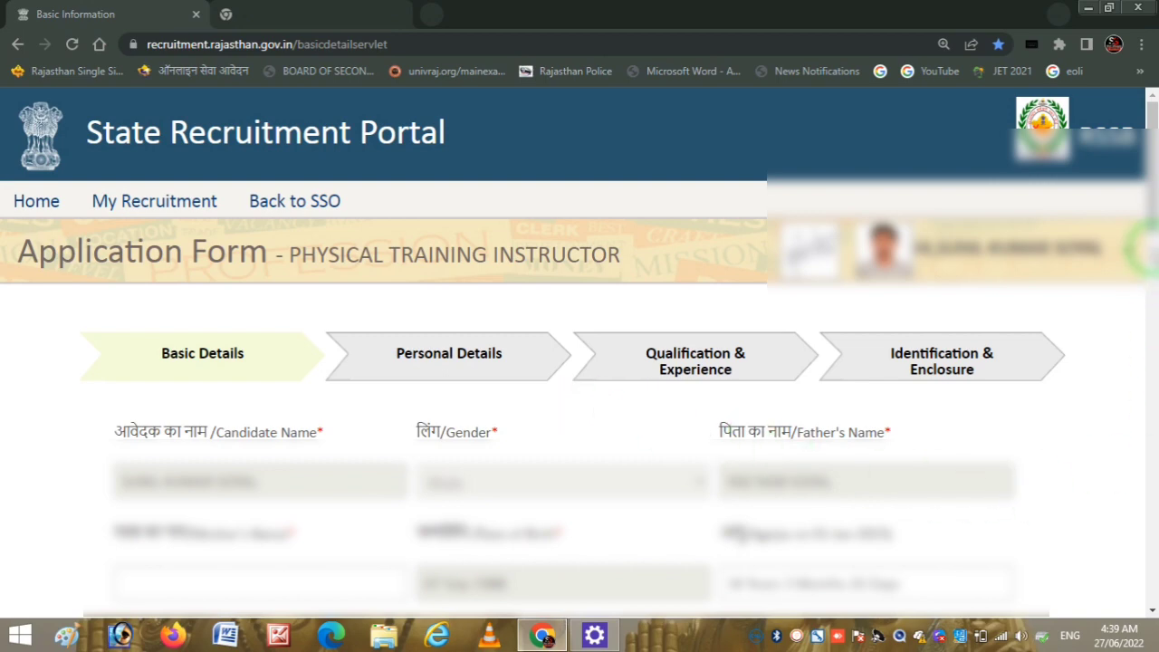
- Set the Category to S.C, replacing the initially chosen GENERAL
{"action": "left_click_drag", "start_coordinate": [1156, 209], "coordinate": [1156, 240]}
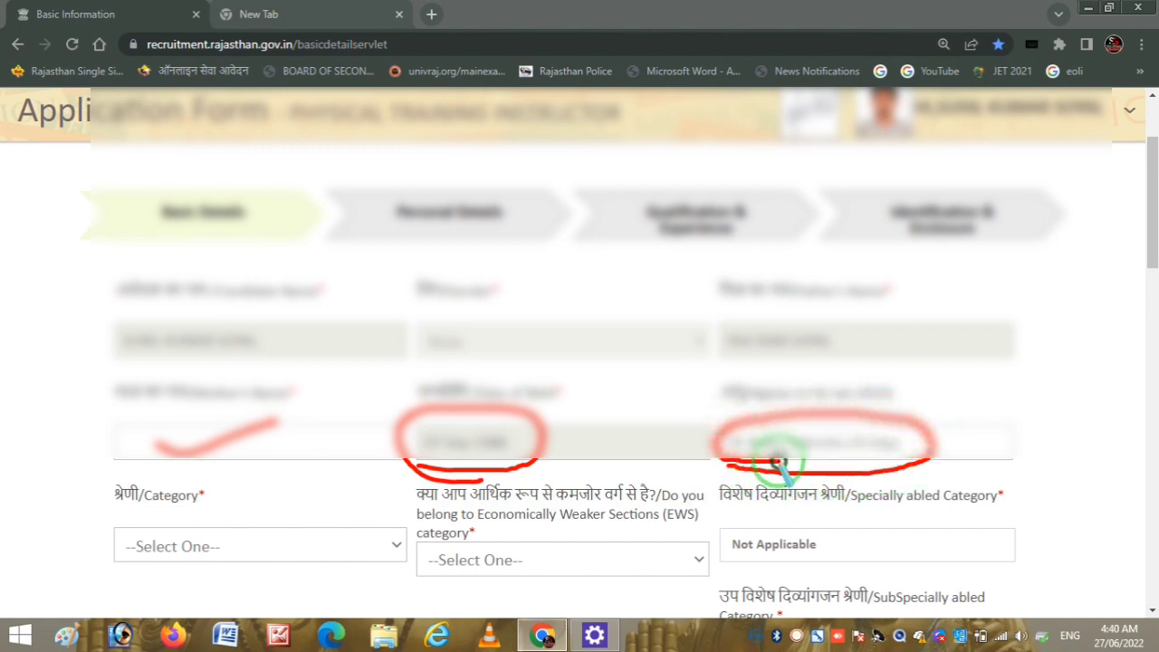
{"action": "right_click", "coordinate": [642, 462]}
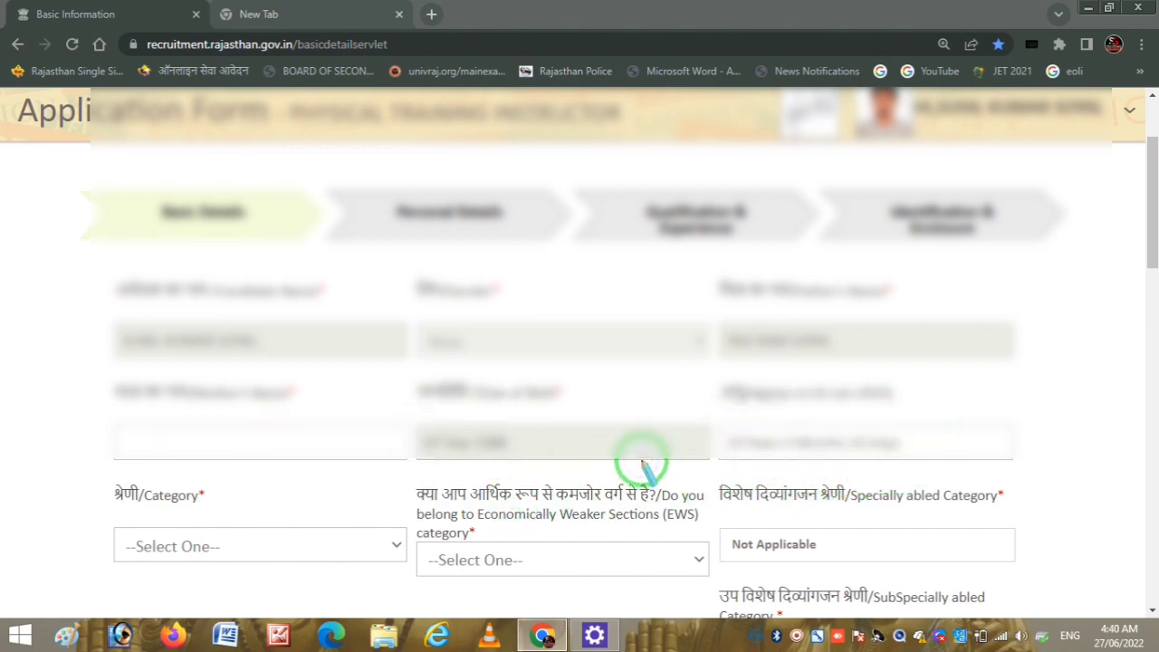
{"action": "key", "text": "Escape"}
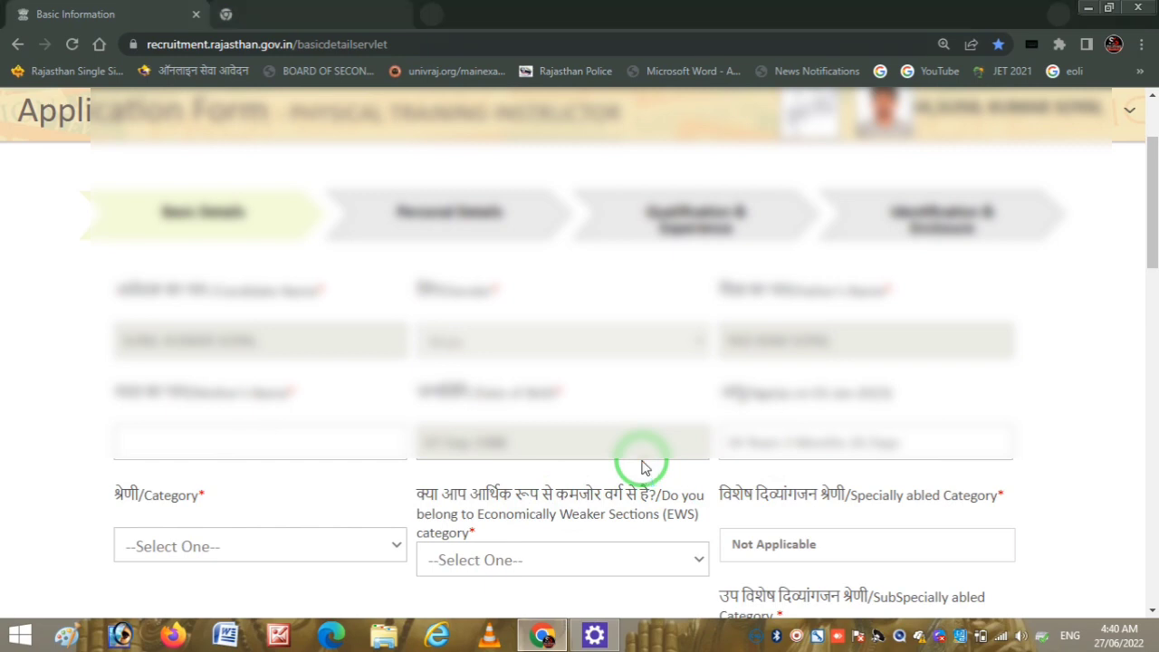
{"action": "left_click", "coordinate": [331, 547]}
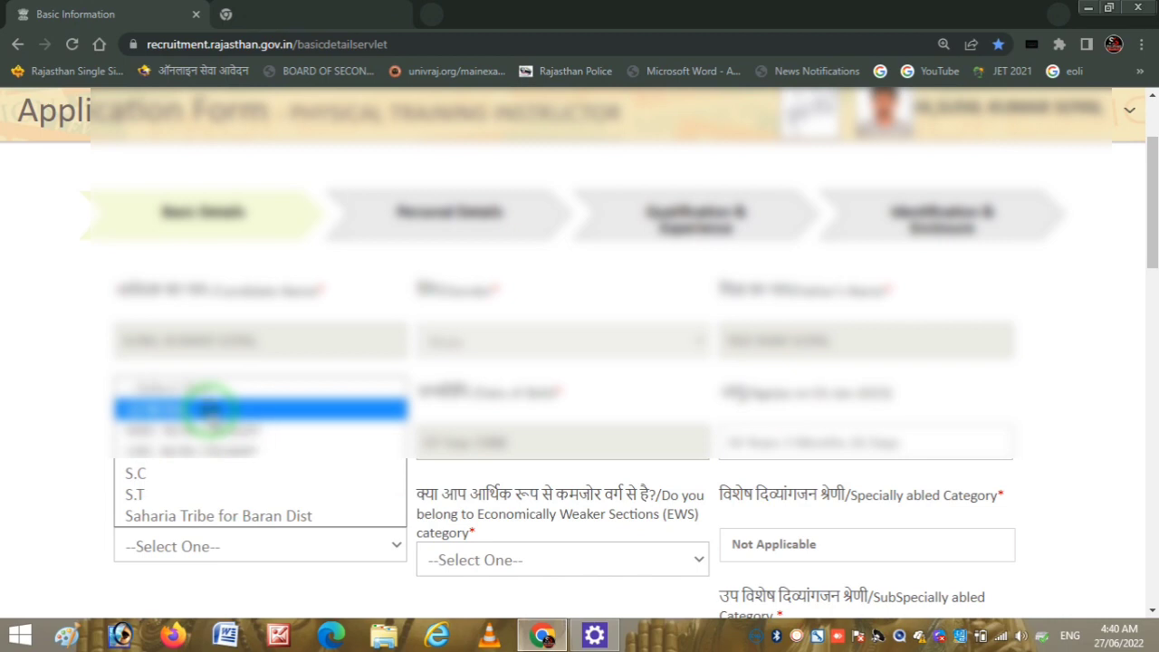
{"action": "left_click", "coordinate": [209, 408]}
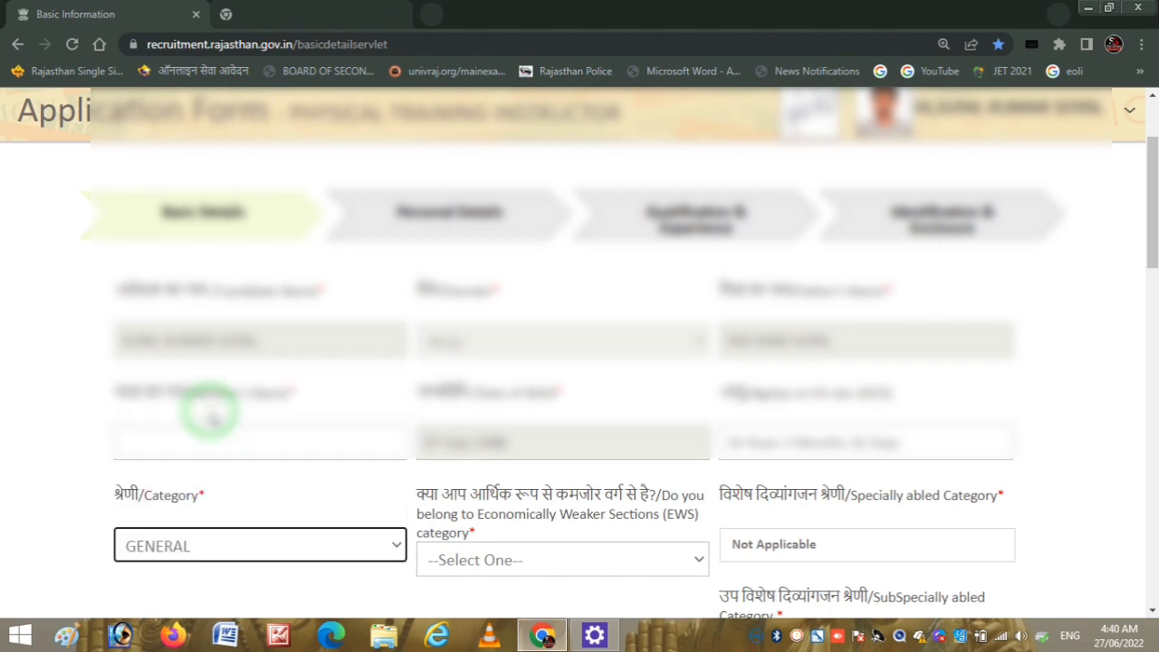
{"action": "left_click", "coordinate": [636, 562]}
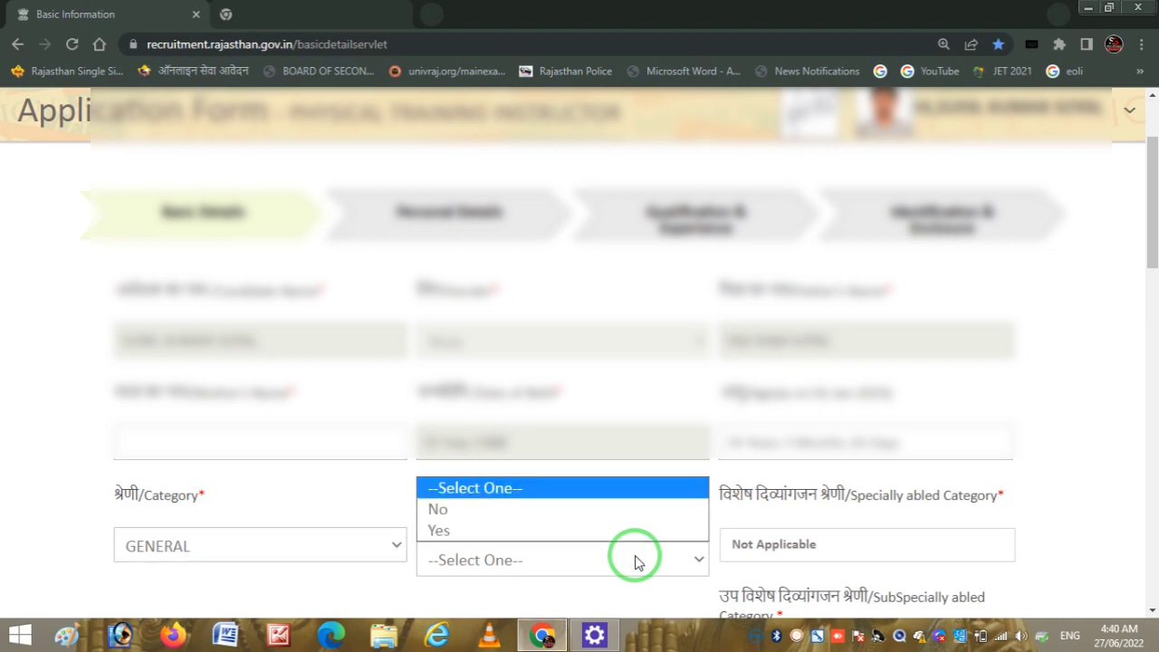
{"action": "left_click", "coordinate": [301, 489]}
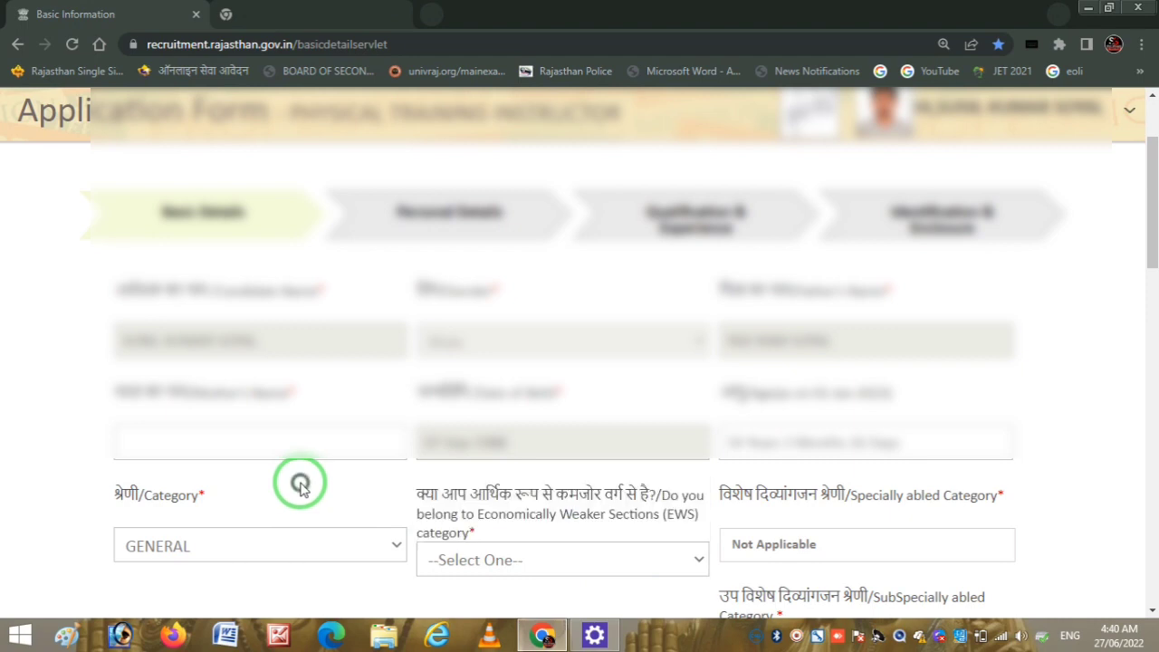
{"action": "left_click", "coordinate": [357, 552]}
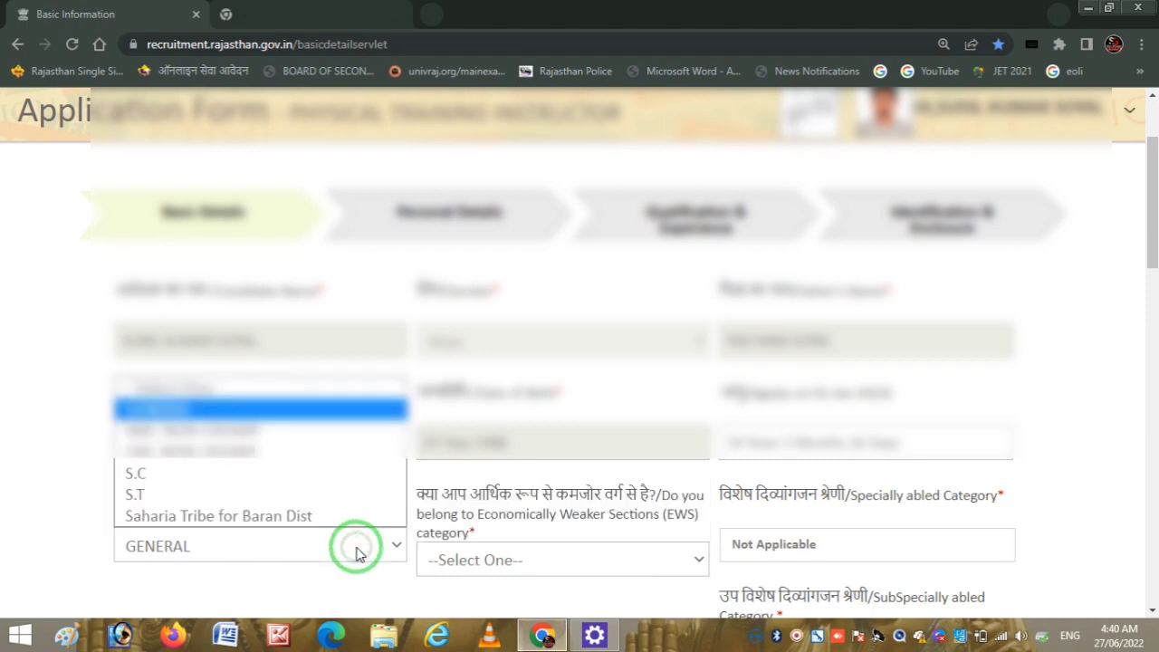
{"action": "left_click", "coordinate": [188, 474]}
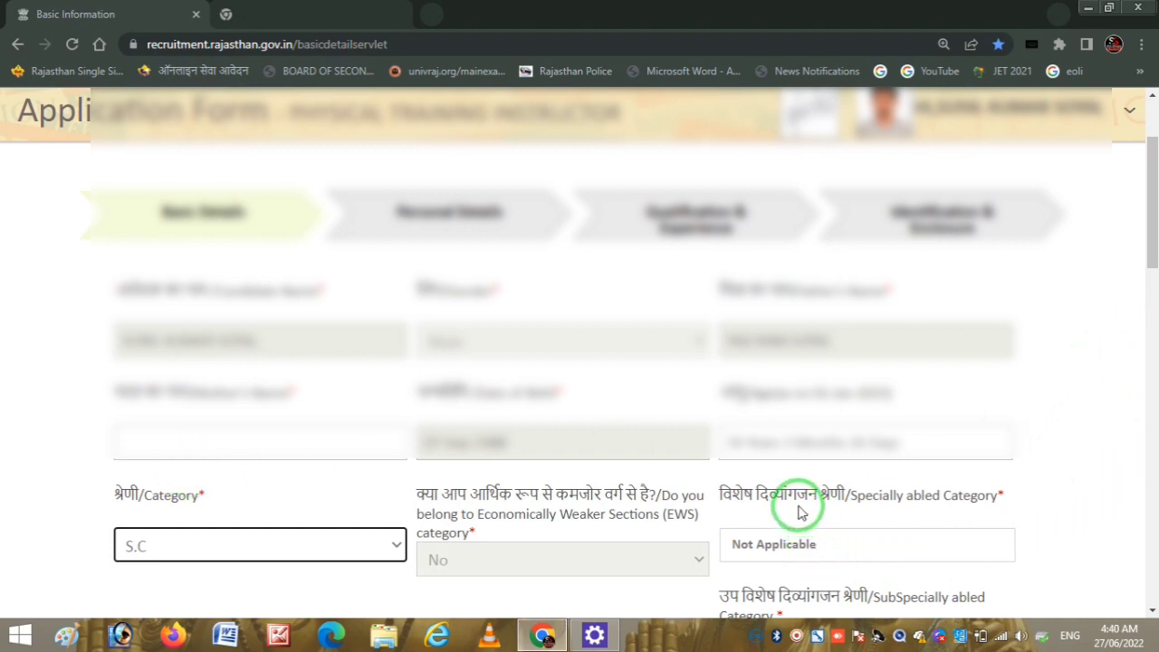
- Return Specially Abled Category to Not Applicable after trying Hearing Impairment
{"action": "left_click", "coordinate": [798, 546]}
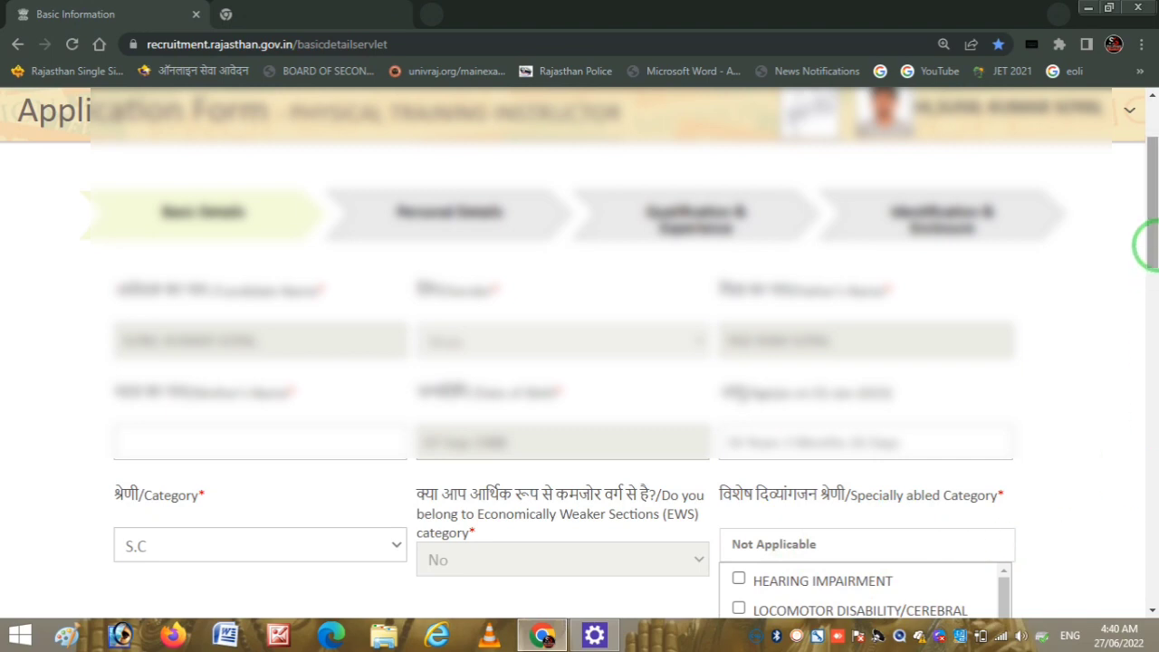
{"action": "left_click_drag", "start_coordinate": [1145, 244], "coordinate": [1142, 275]}
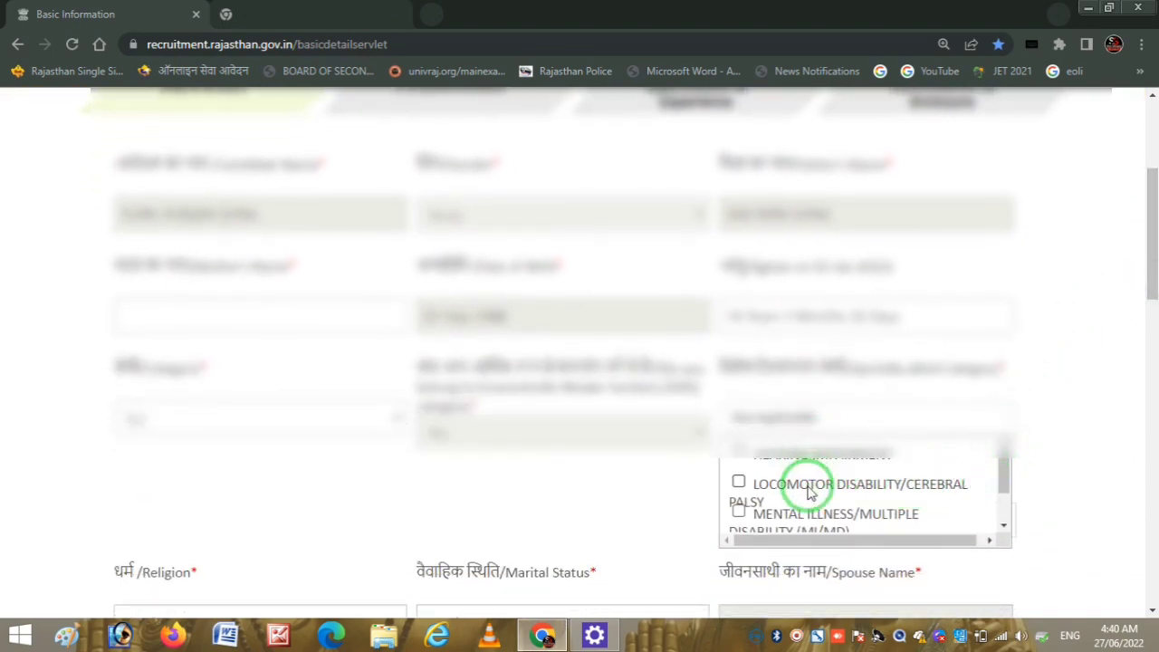
{"action": "left_click", "coordinate": [739, 453]}
{"action": "left_click", "coordinate": [1080, 386]}
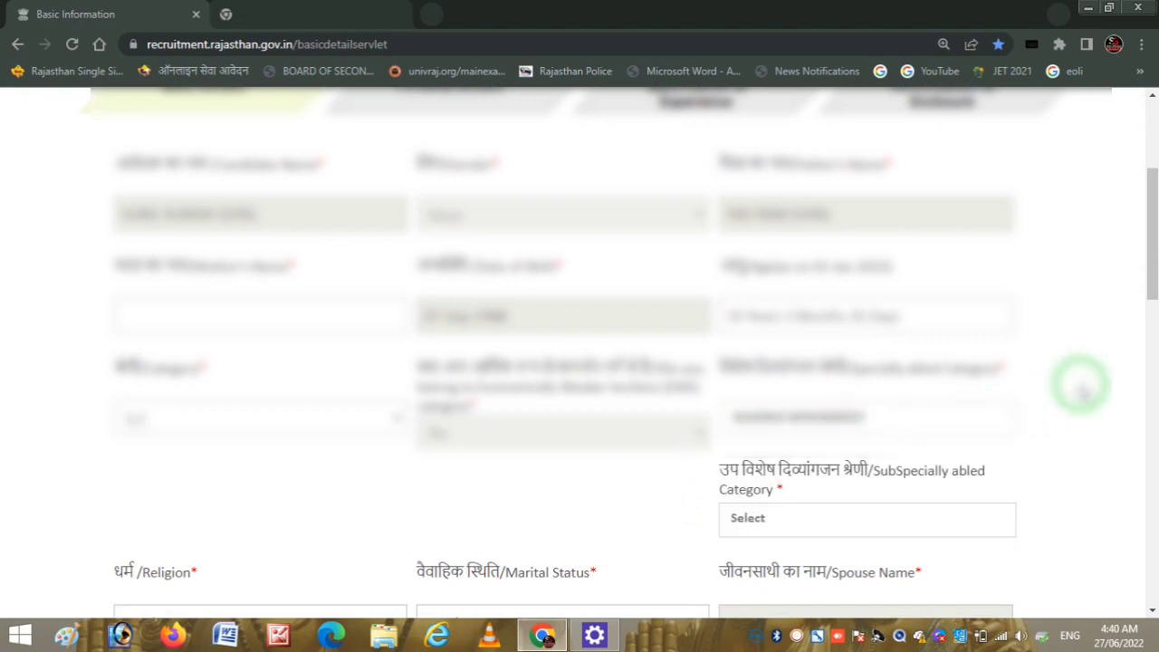
{"action": "left_click", "coordinate": [757, 522]}
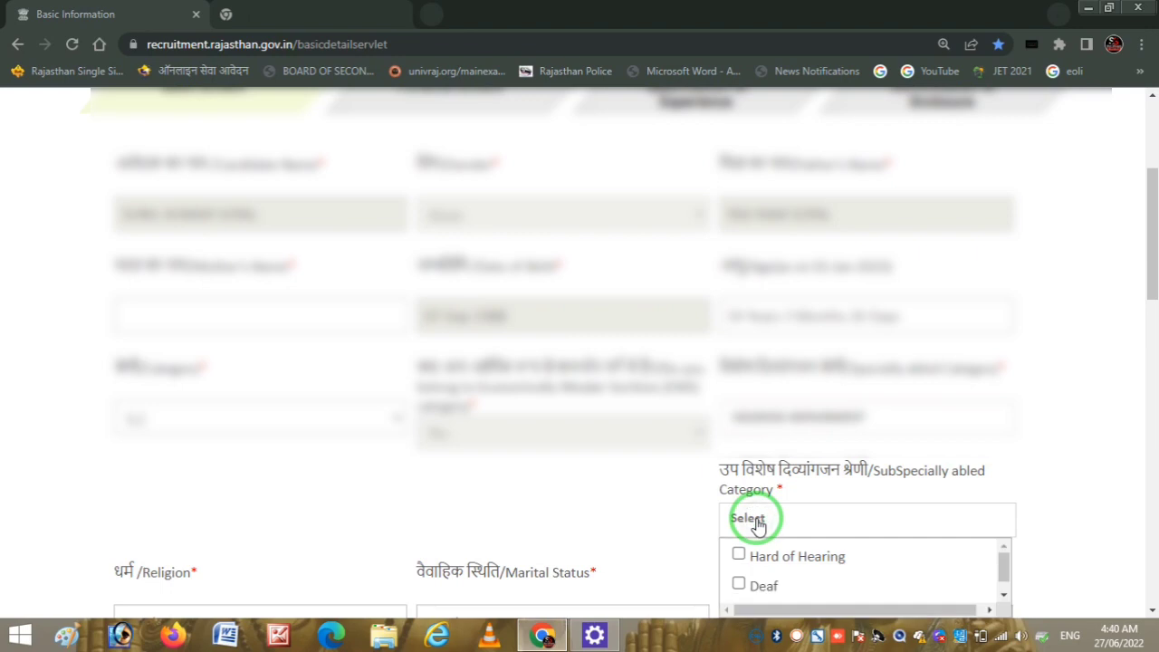
{"action": "left_click_drag", "start_coordinate": [1146, 294], "coordinate": [1146, 317]}
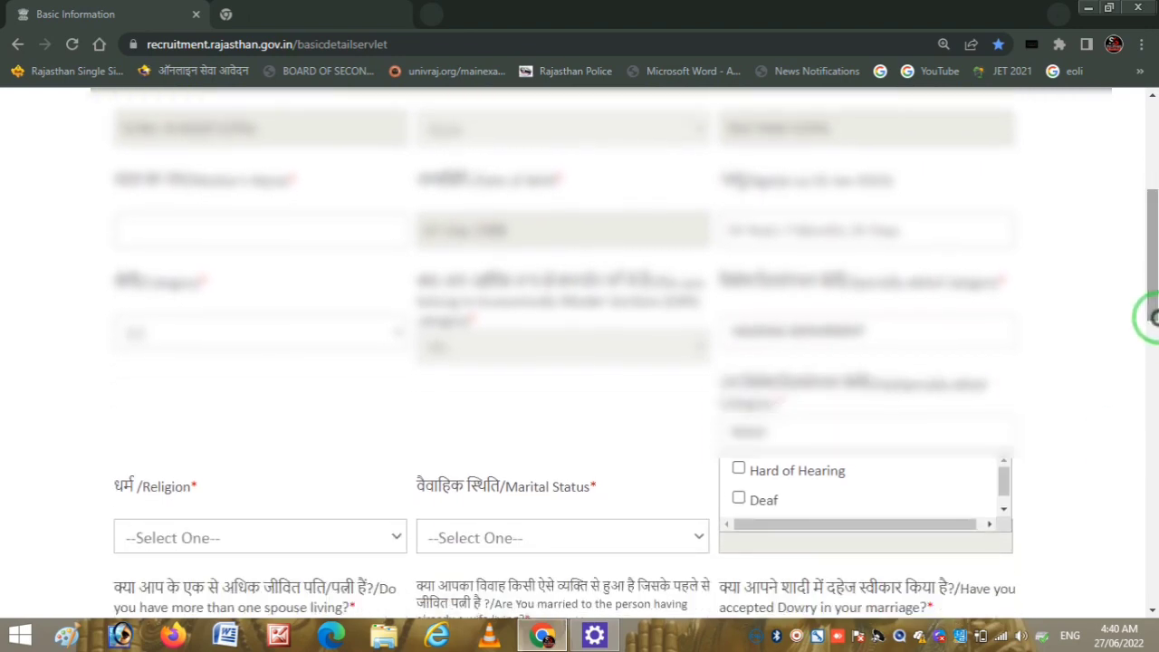
{"action": "left_click", "coordinate": [1077, 384]}
{"action": "left_click", "coordinate": [885, 332]}
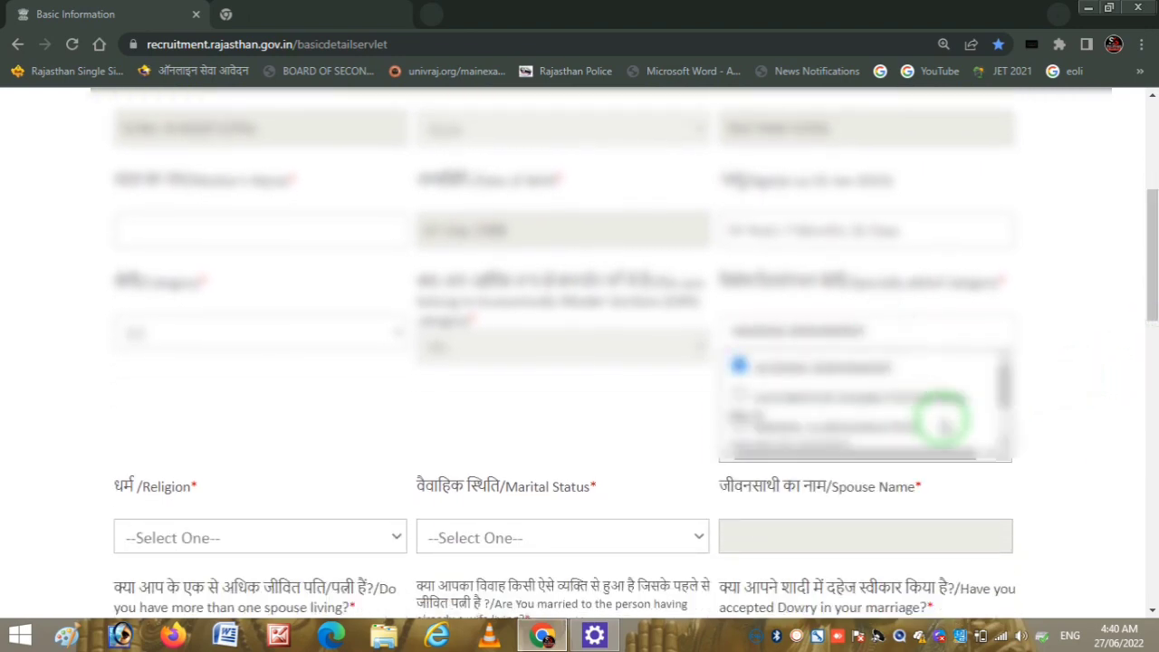
{"action": "left_click_drag", "start_coordinate": [1003, 388], "coordinate": [1009, 414]}
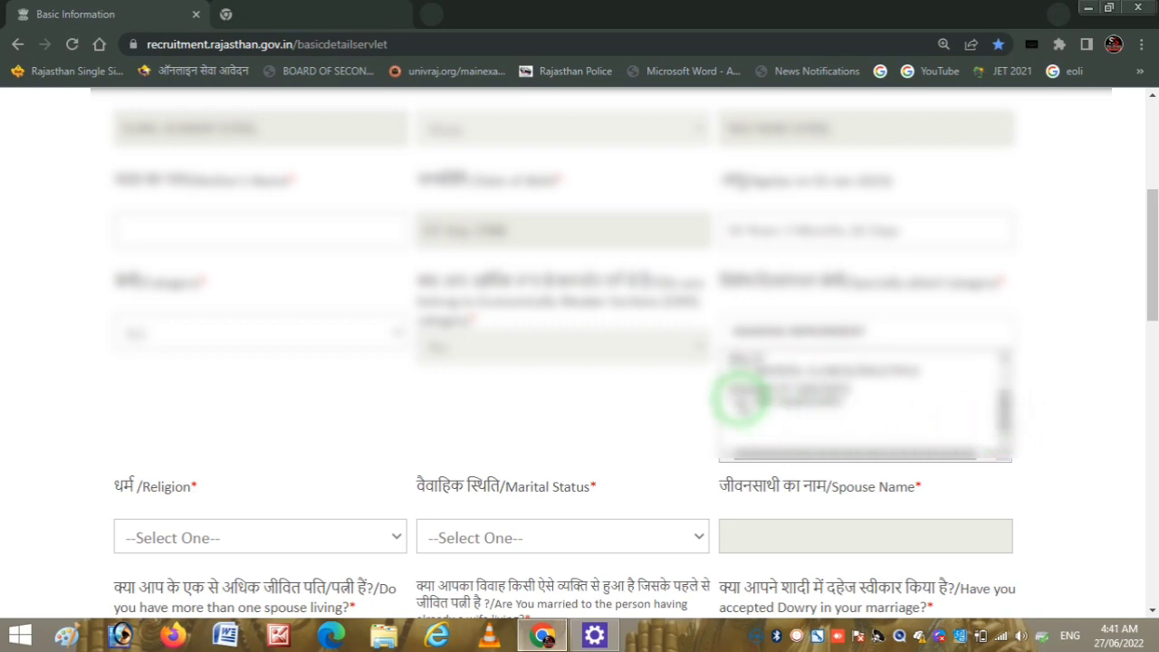
{"action": "left_click", "coordinate": [740, 396]}
{"action": "left_click", "coordinate": [1057, 372]}
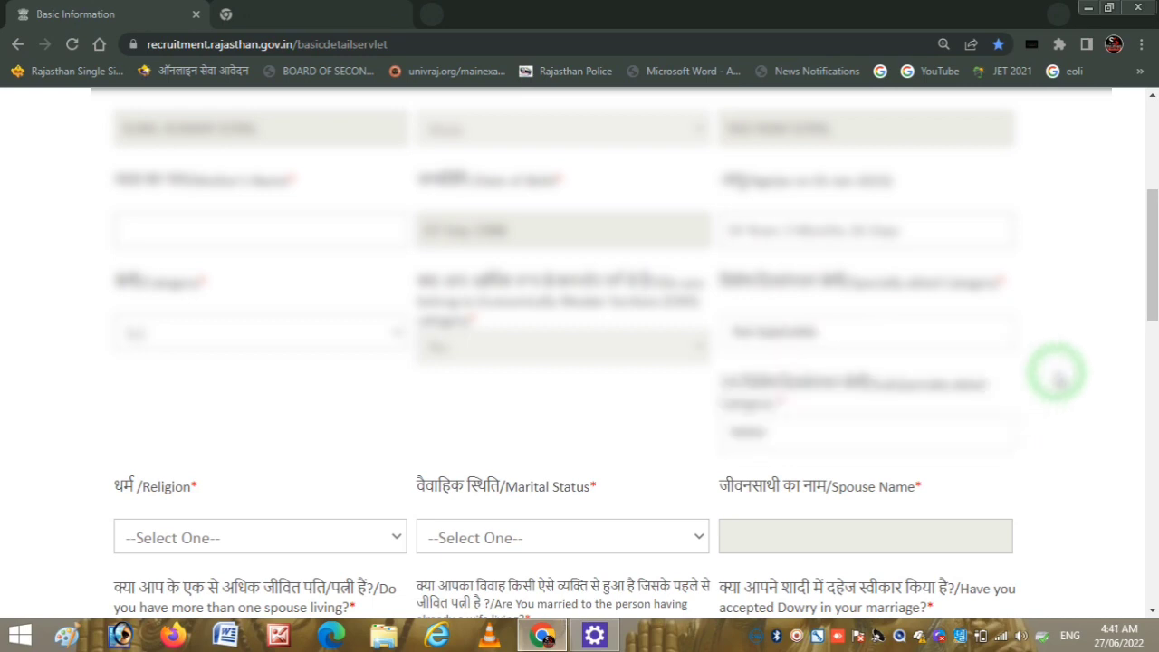
{"action": "left_click_drag", "start_coordinate": [1150, 286], "coordinate": [1150, 353]}
{"action": "left_click", "coordinate": [301, 290]}
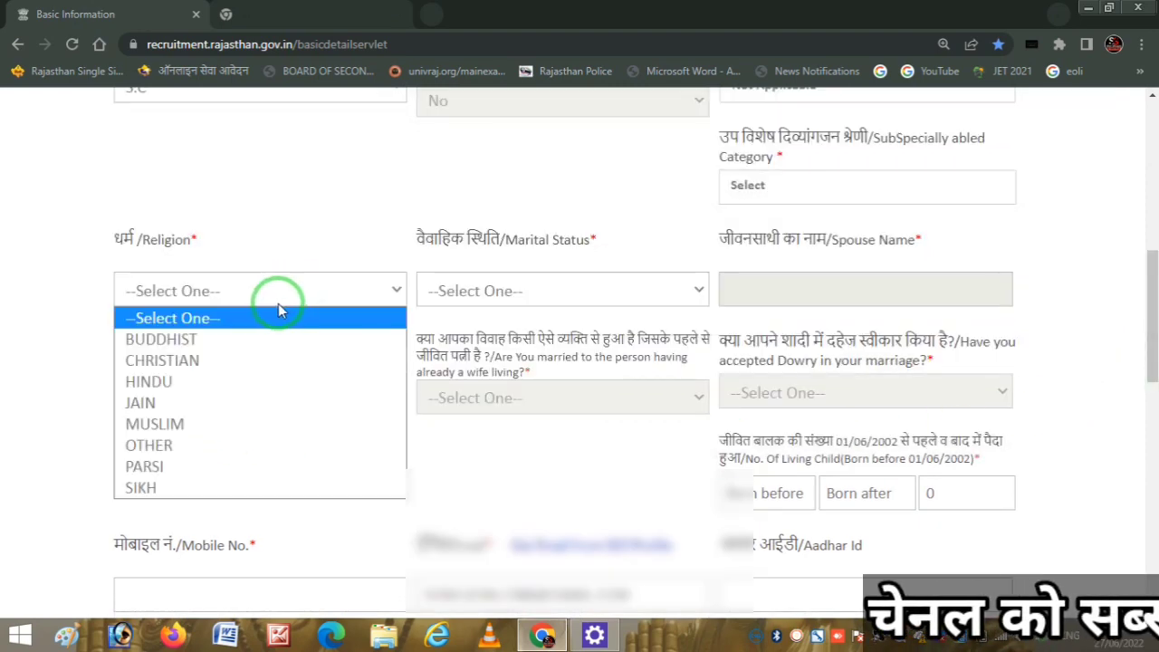
- Set Religion to HINDU and Marital Status to Married
{"action": "left_click", "coordinate": [227, 382]}
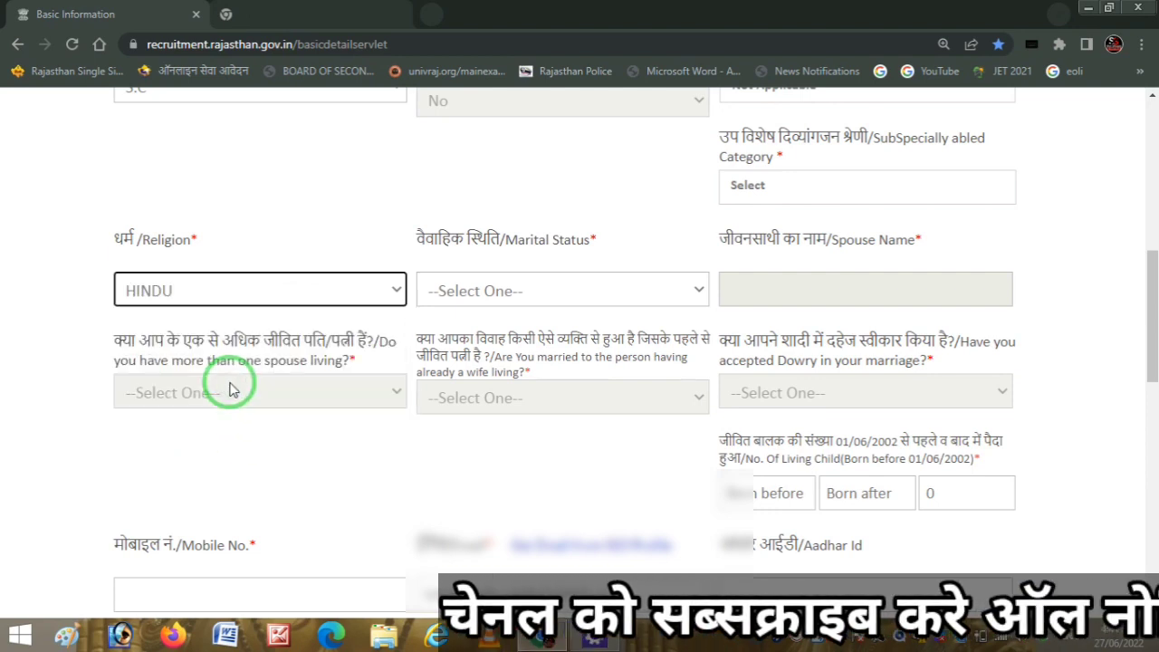
{"action": "left_click", "coordinate": [657, 289]}
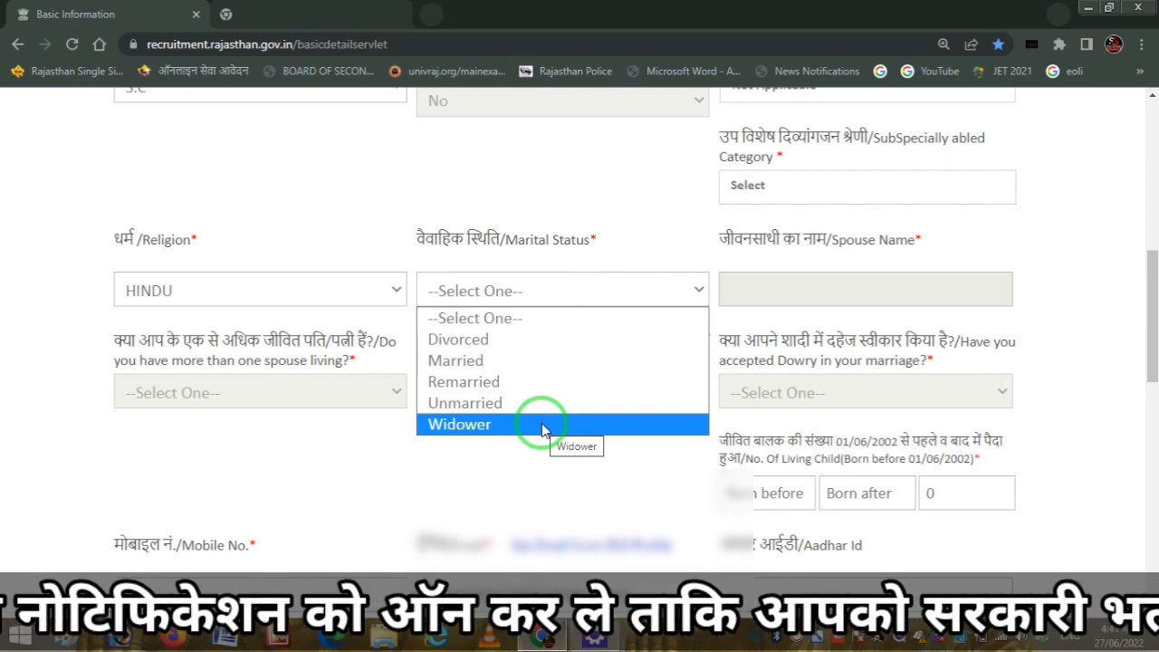
{"action": "left_click", "coordinate": [541, 362]}
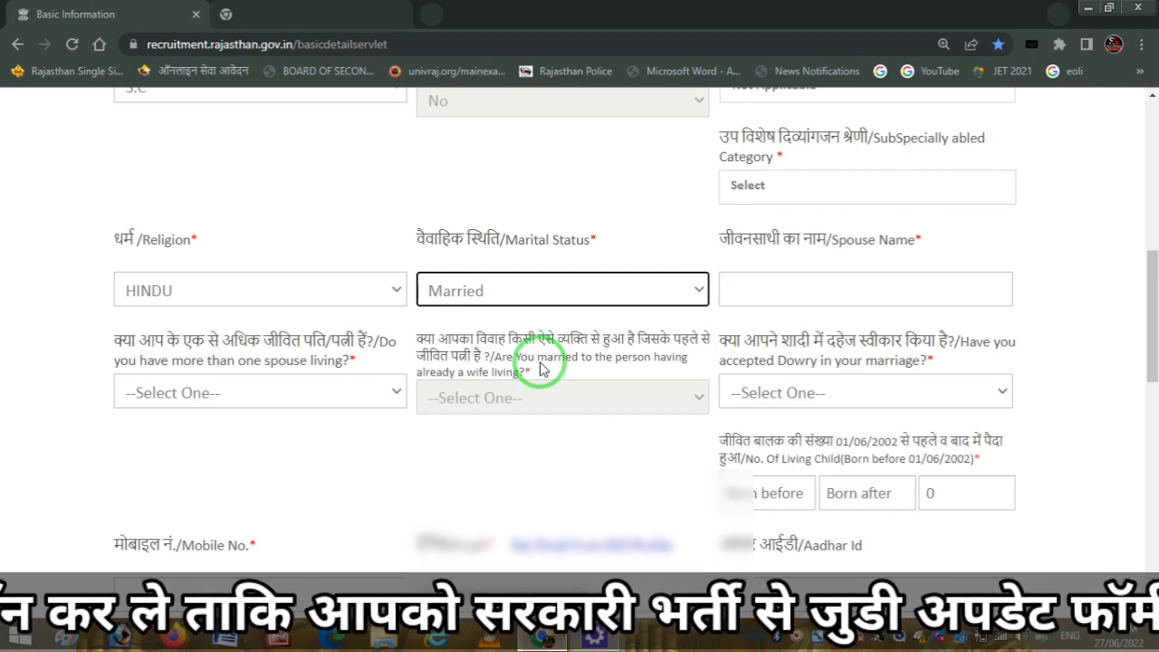
{"action": "key", "text": "ctrl+2"}
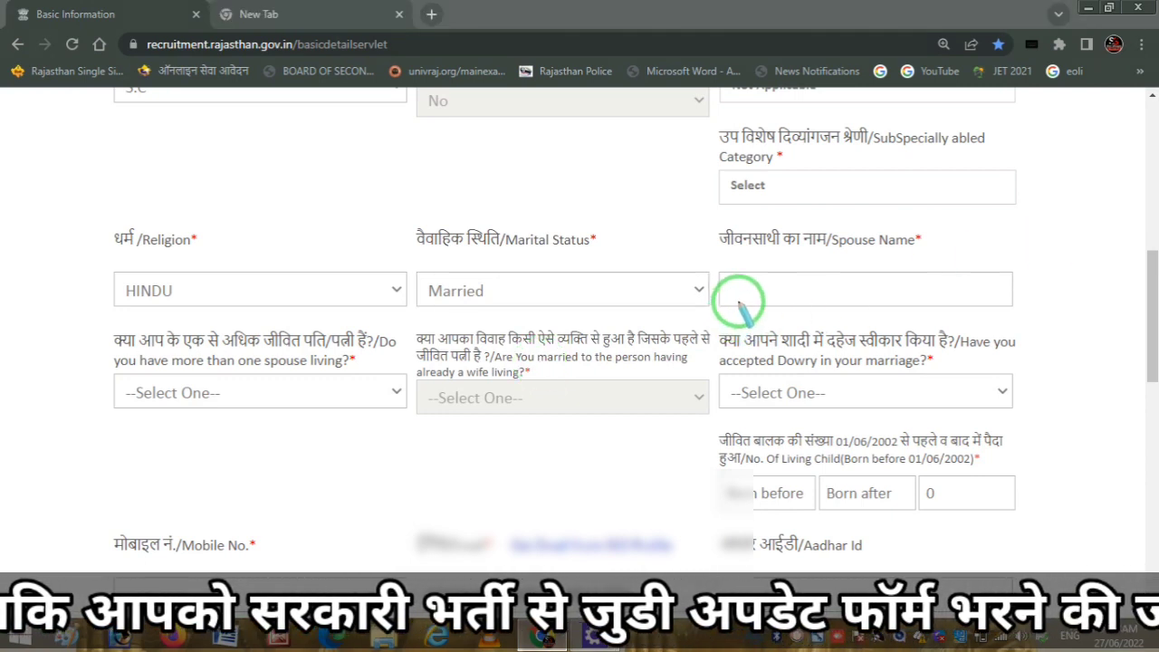
{"action": "left_click_drag", "start_coordinate": [752, 296], "coordinate": [864, 279]}
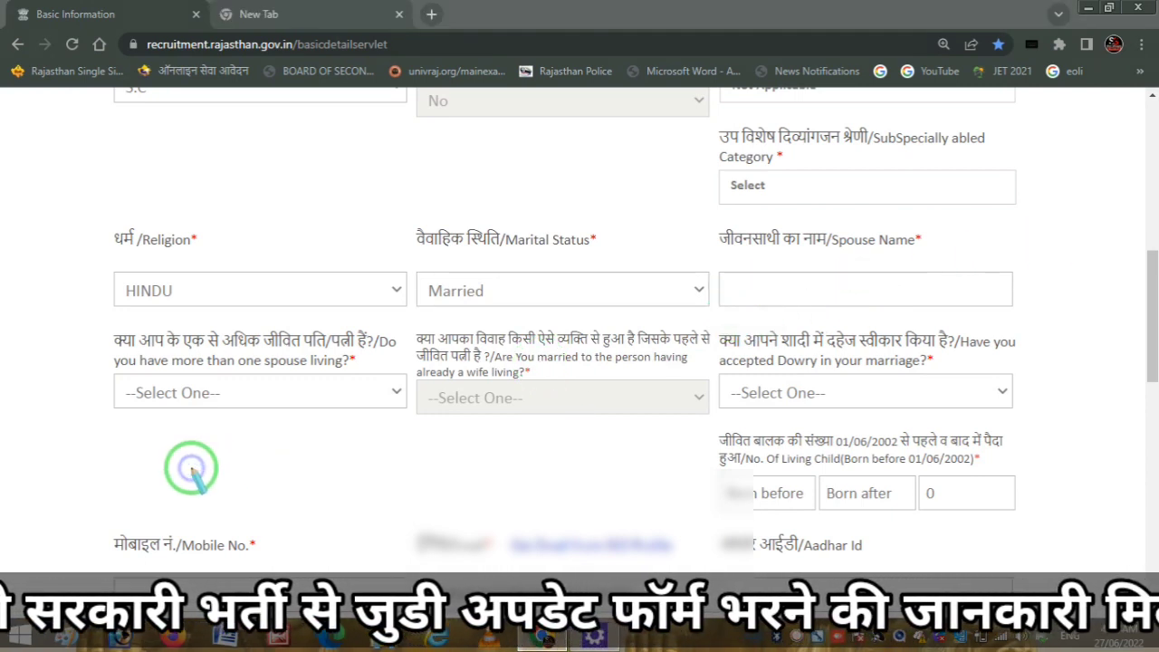
{"action": "key", "text": "Escape"}
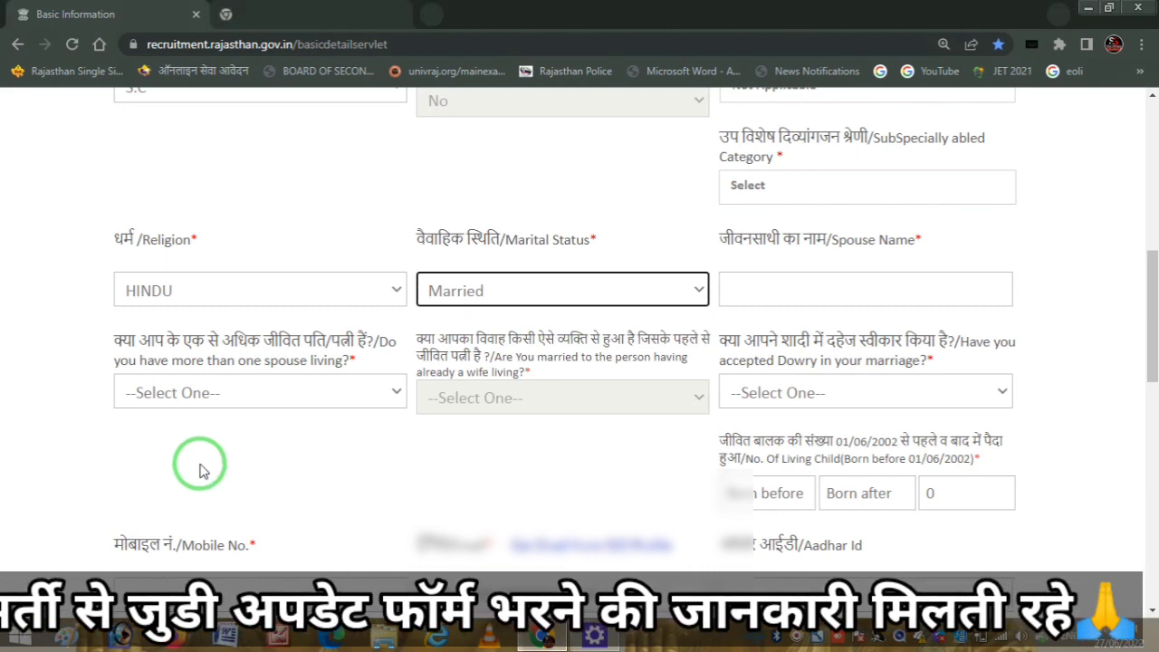
- Answer No to the multiple-spouse and dowry questions and fill the living-children counts
{"action": "left_click", "coordinate": [328, 394]}
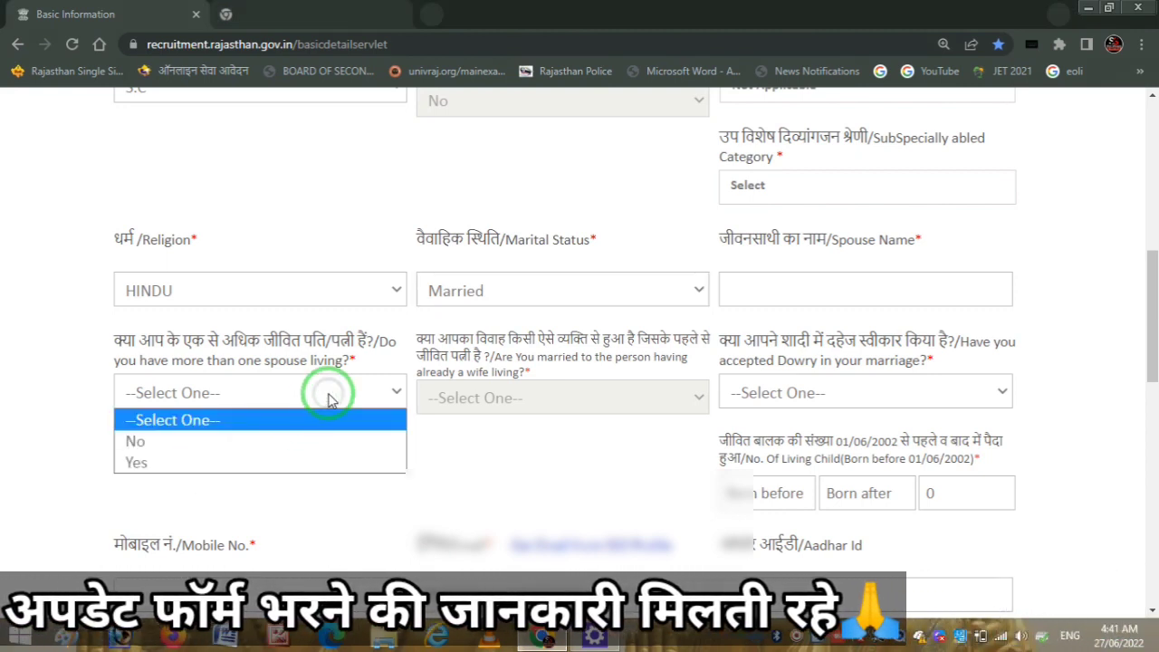
{"action": "left_click", "coordinate": [261, 441]}
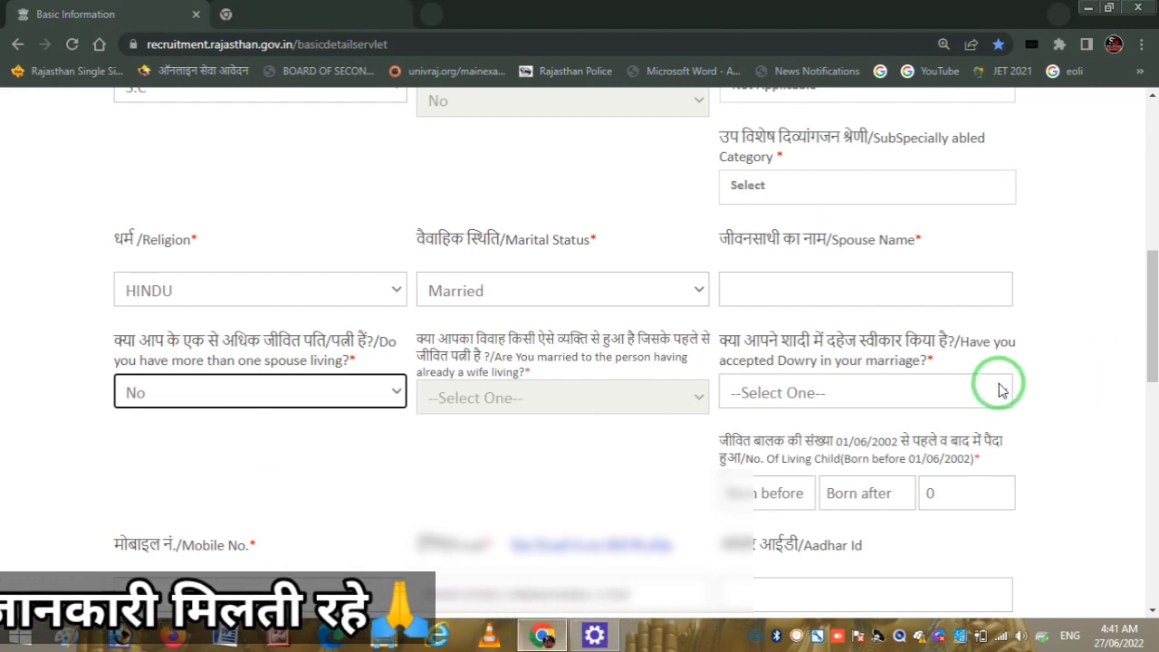
{"action": "left_click", "coordinate": [913, 389]}
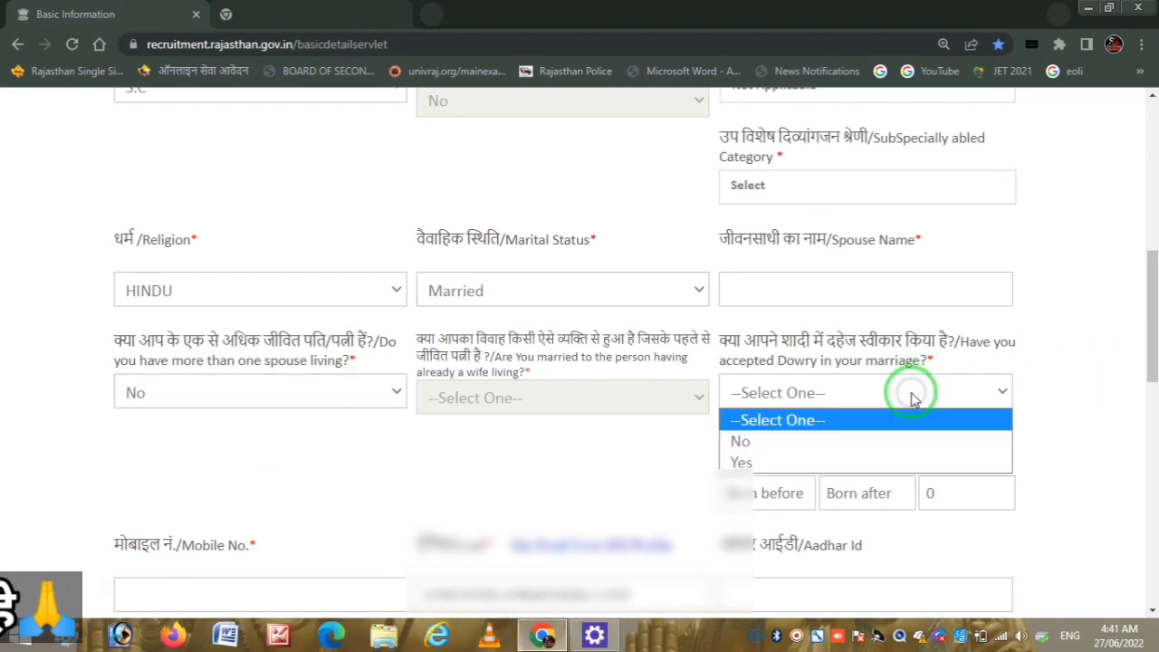
{"action": "left_click", "coordinate": [854, 442]}
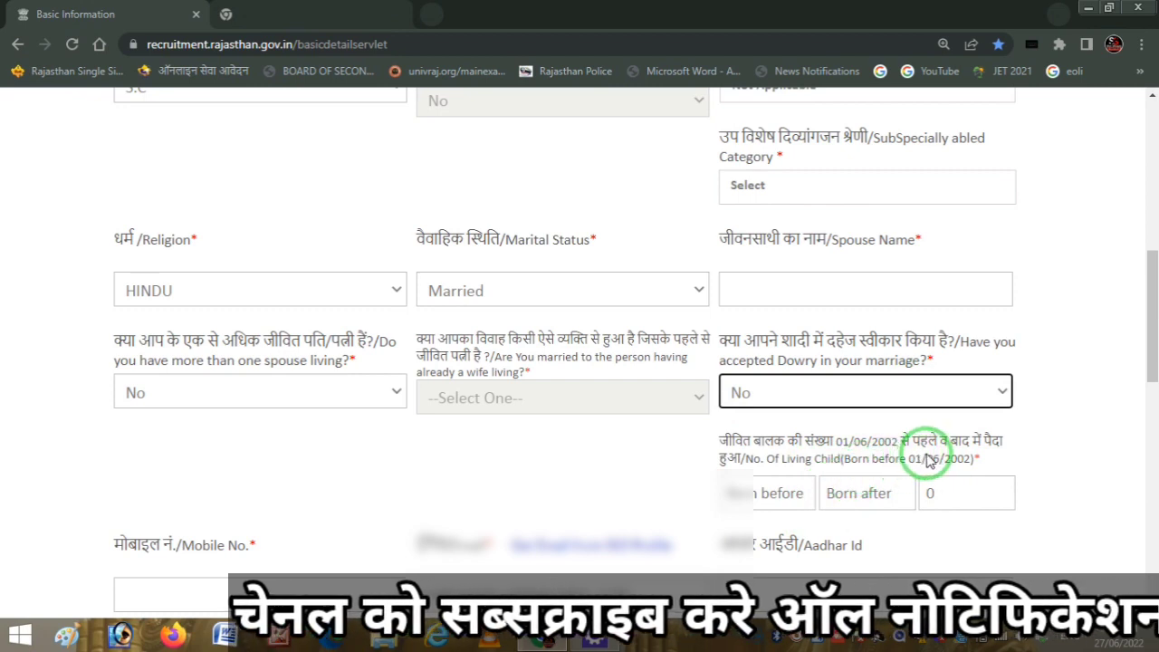
{"action": "left_click", "coordinate": [761, 495]}
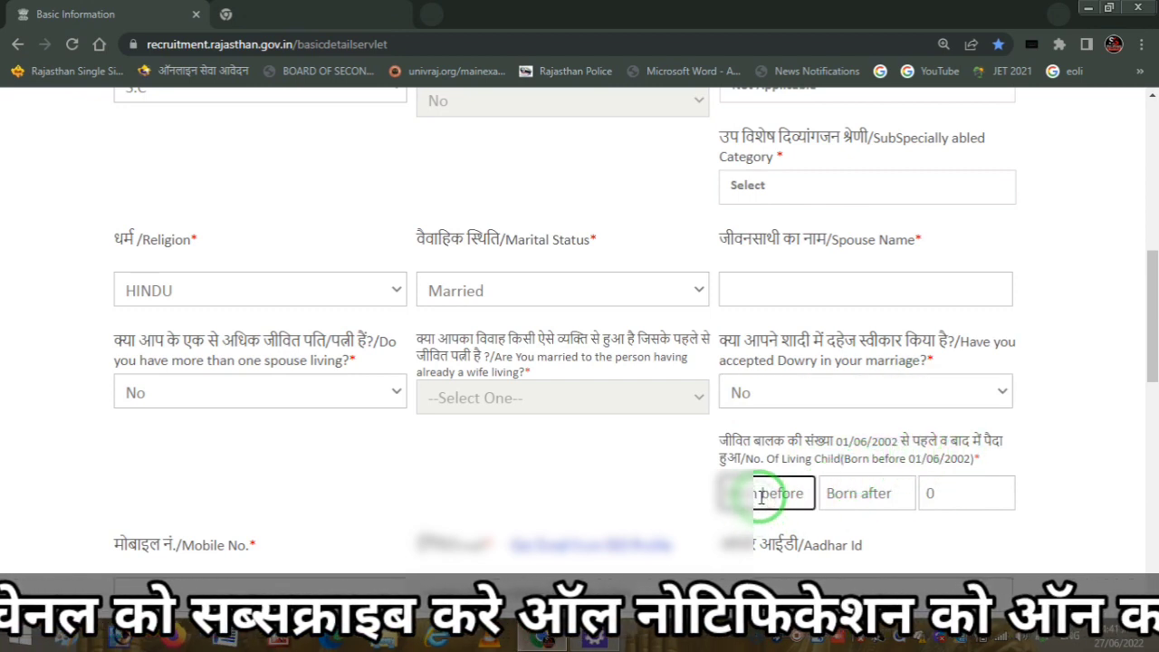
{"action": "key", "text": "Tab"}
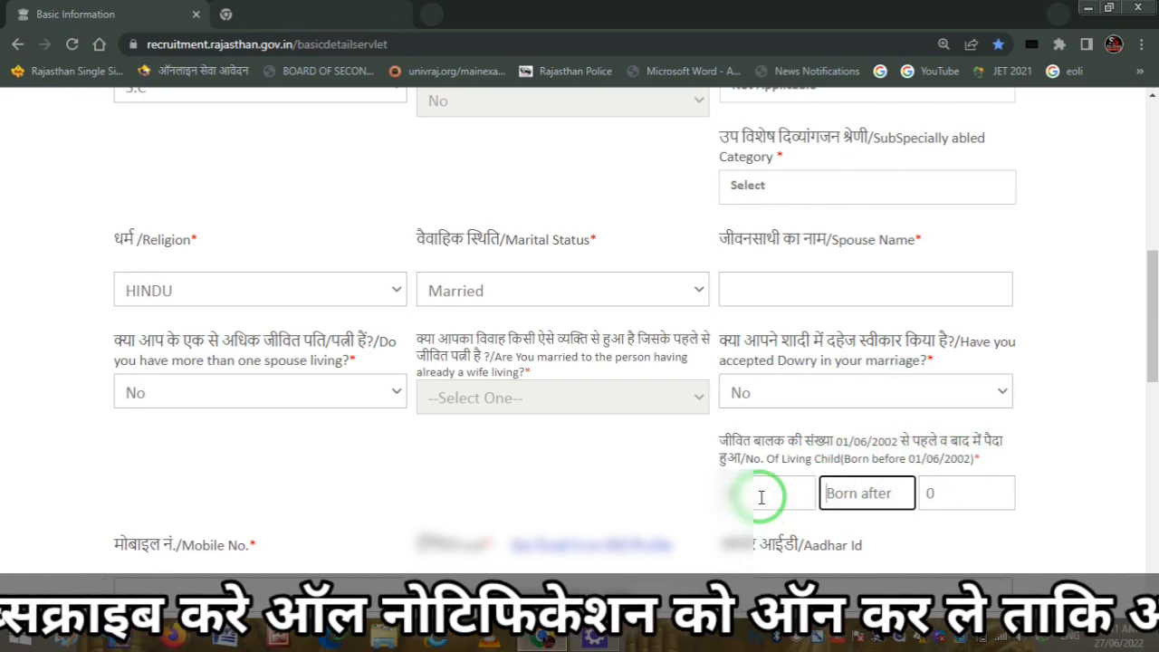
{"action": "key", "text": "Tab"}
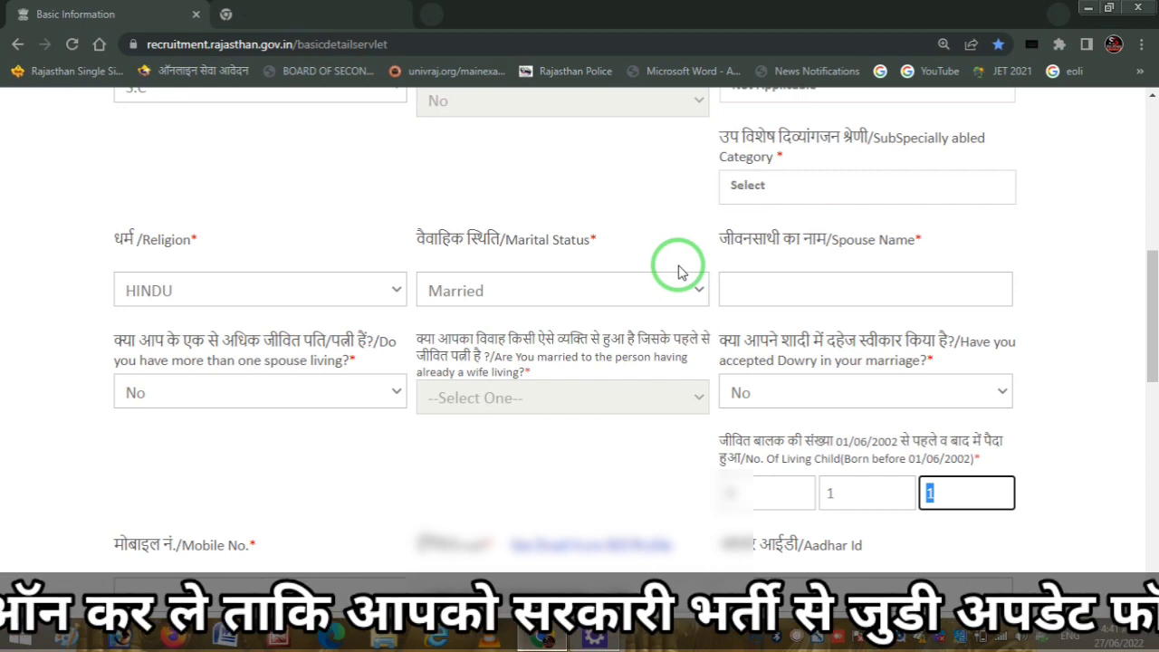
{"action": "left_click", "coordinate": [646, 292]}
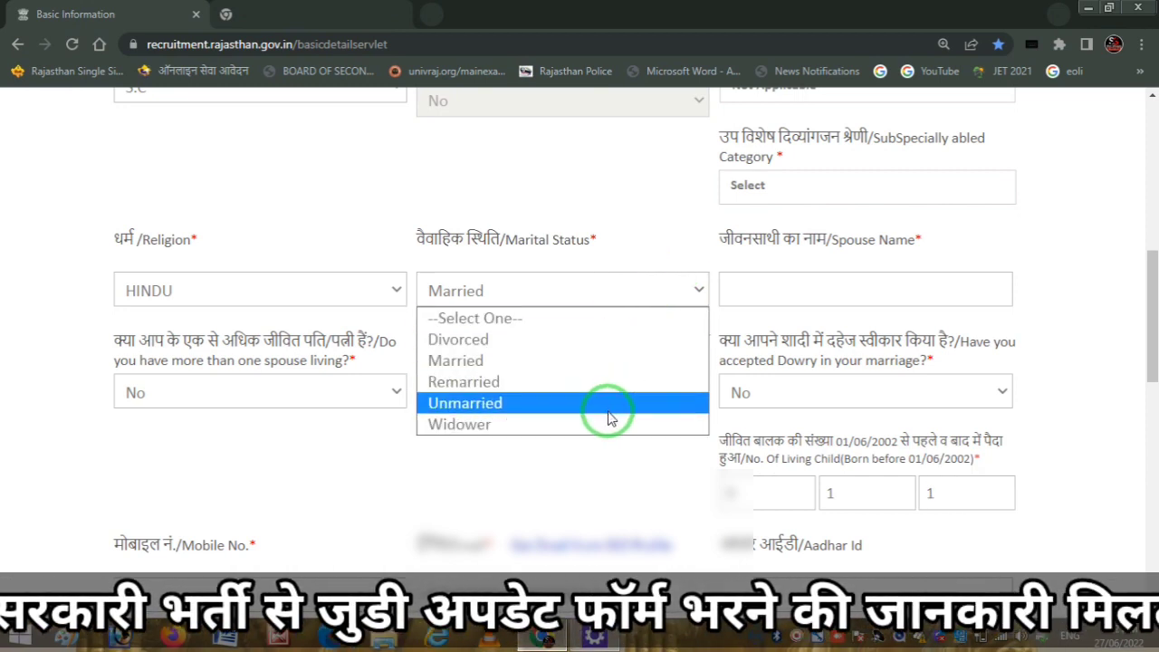
- Switch Marital Status to Unmarried and mark the now-disabled spouse and dowry questions
{"action": "left_click", "coordinate": [603, 404]}
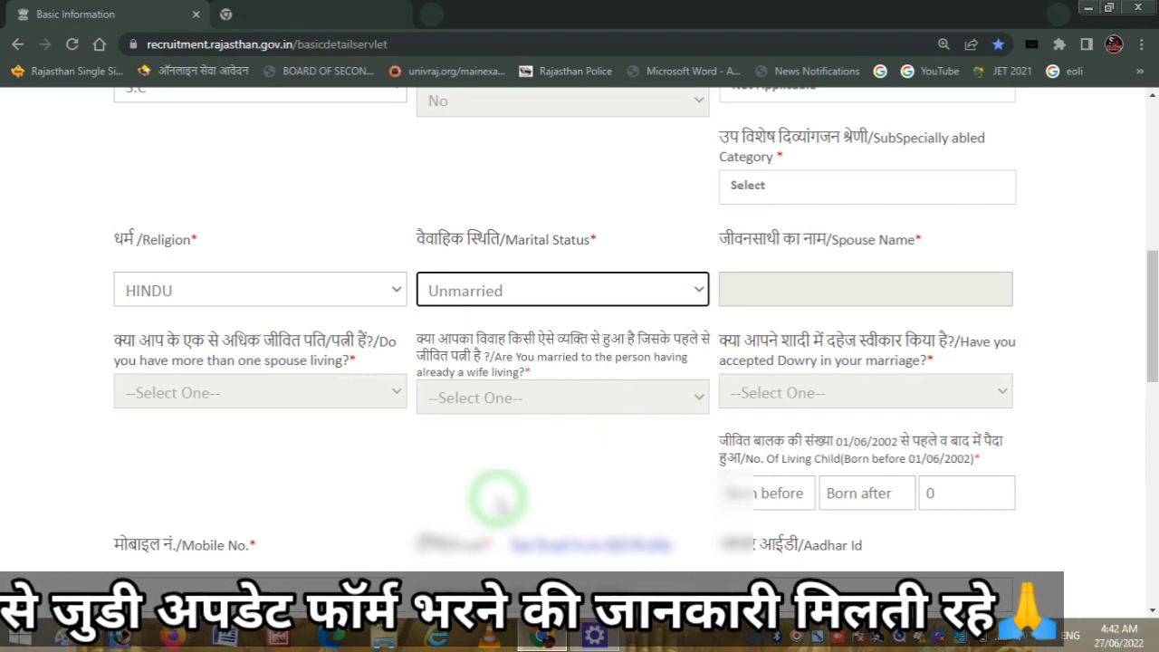
{"action": "key", "text": "ctrl+2"}
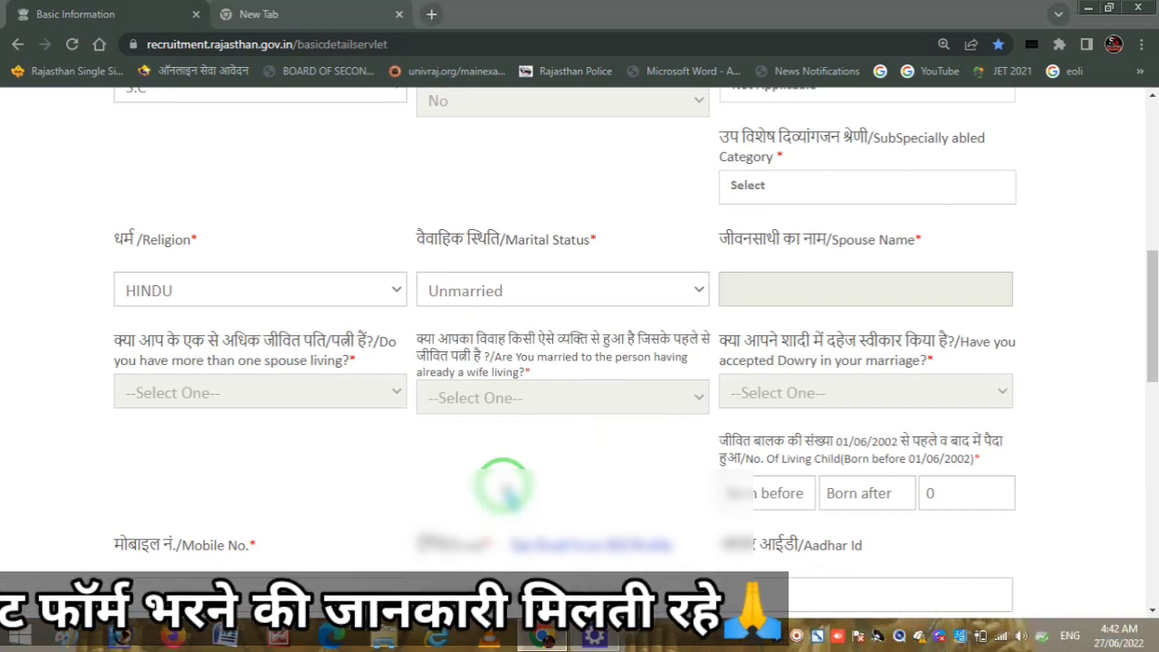
{"action": "left_click_drag", "start_coordinate": [796, 311], "coordinate": [842, 298]}
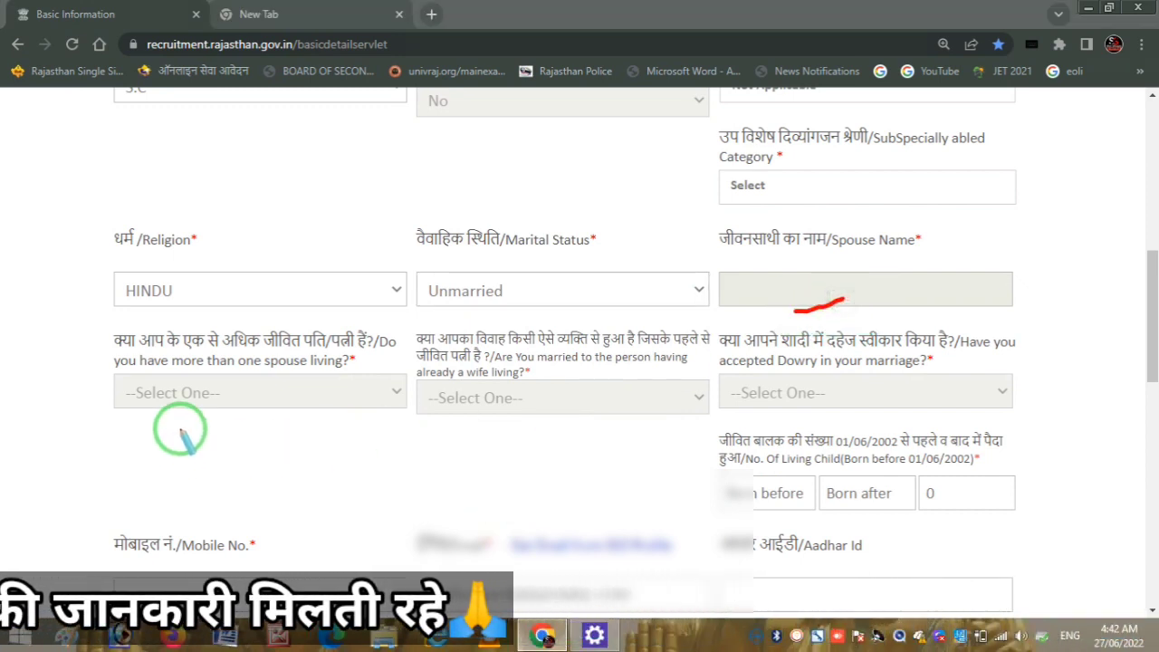
{"action": "left_click_drag", "start_coordinate": [179, 432], "coordinate": [288, 418]}
{"action": "left_click_drag", "start_coordinate": [441, 437], "coordinate": [584, 408]}
{"action": "left_click_drag", "start_coordinate": [764, 415], "coordinate": [819, 396]}
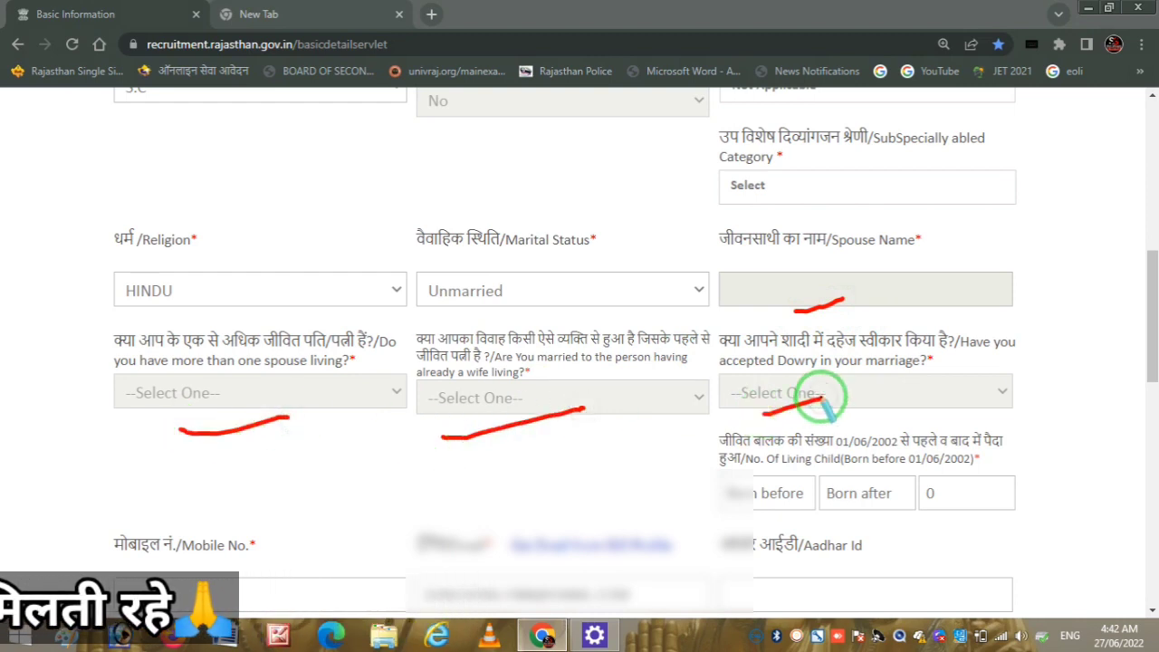
{"action": "right_click", "coordinate": [491, 474]}
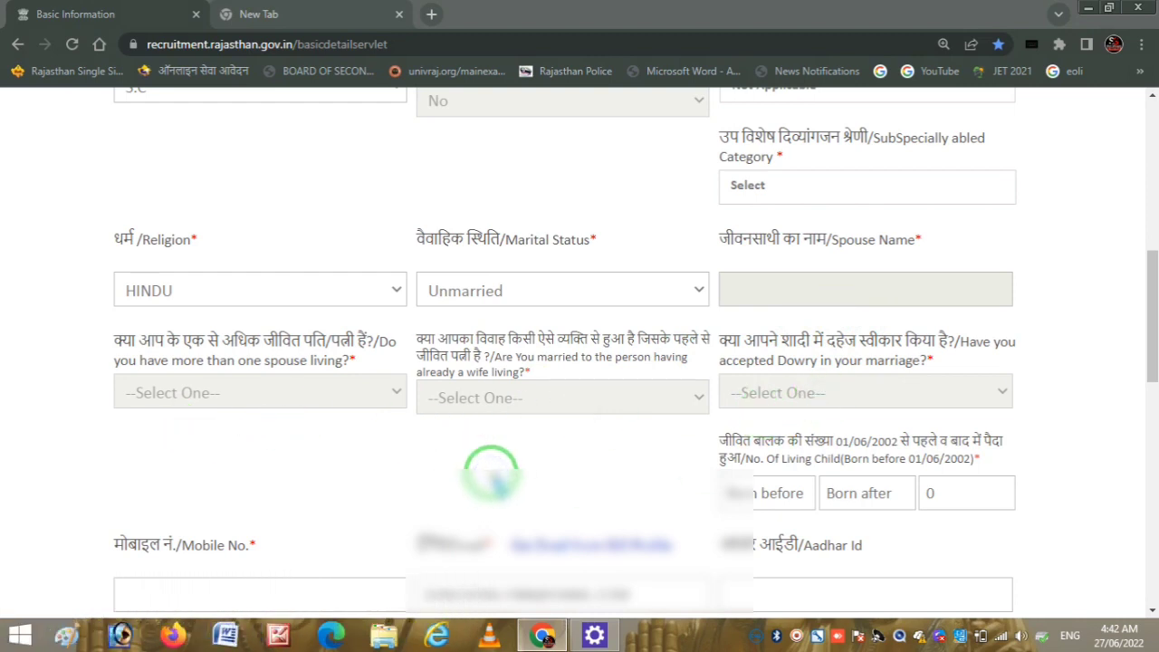
- Enter 0 in all three living-children count fields
{"action": "left_click", "coordinate": [792, 490]}
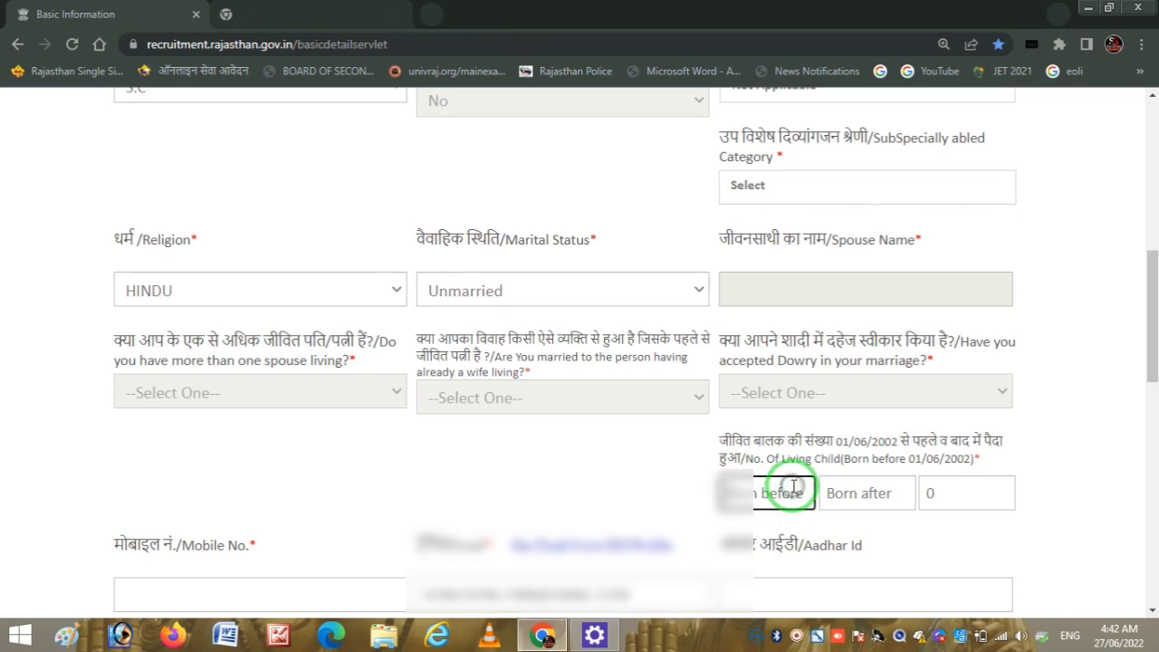
{"action": "key", "text": "Tab"}
{"action": "type", "text": "0"}
{"action": "key", "text": "Tab"}
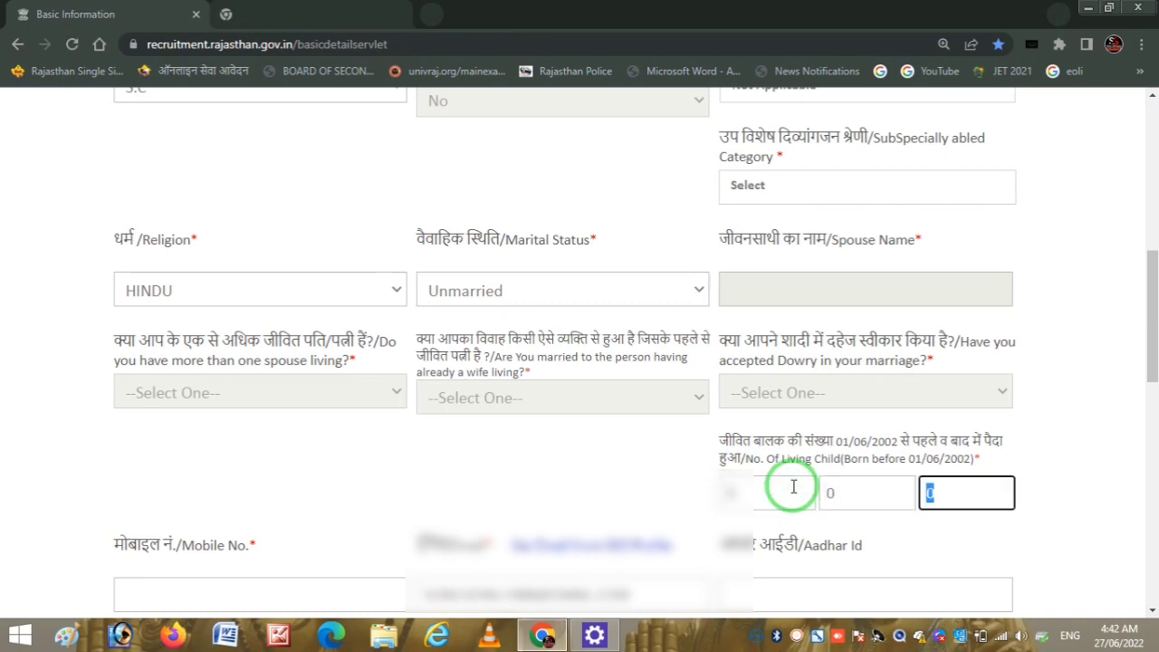
{"action": "left_click", "coordinate": [1144, 403]}
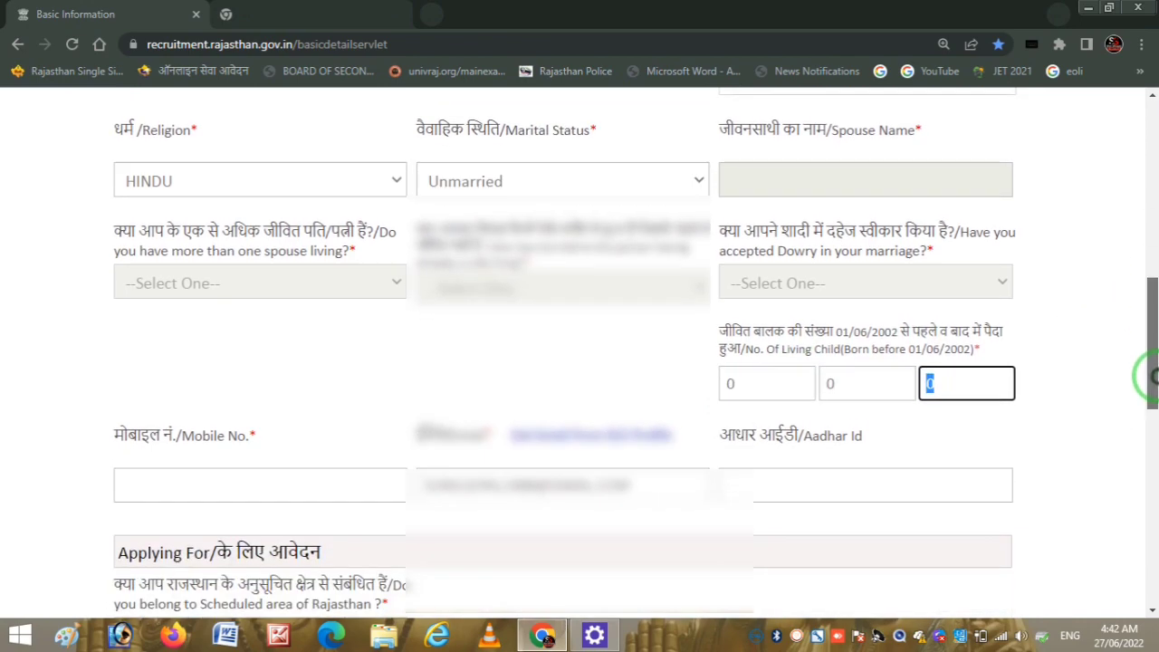
- Point out the empty Mobile No., prefilled email and Aadhar Id fields
{"action": "left_click", "coordinate": [206, 500]}
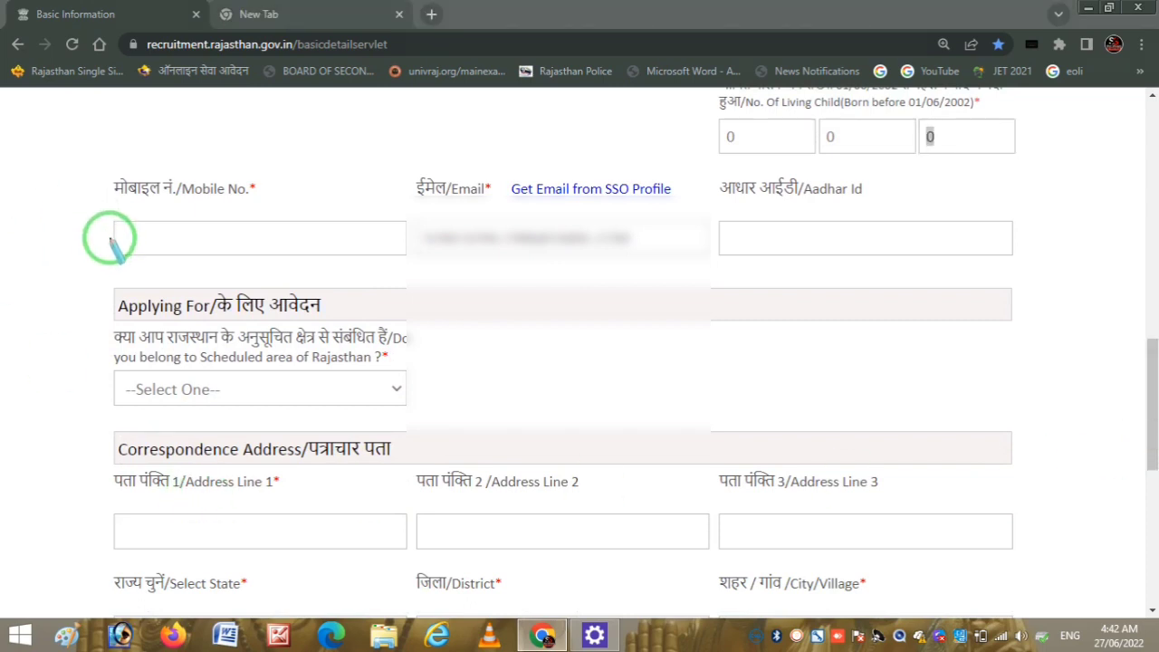
{"action": "left_click_drag", "start_coordinate": [107, 240], "coordinate": [217, 221]}
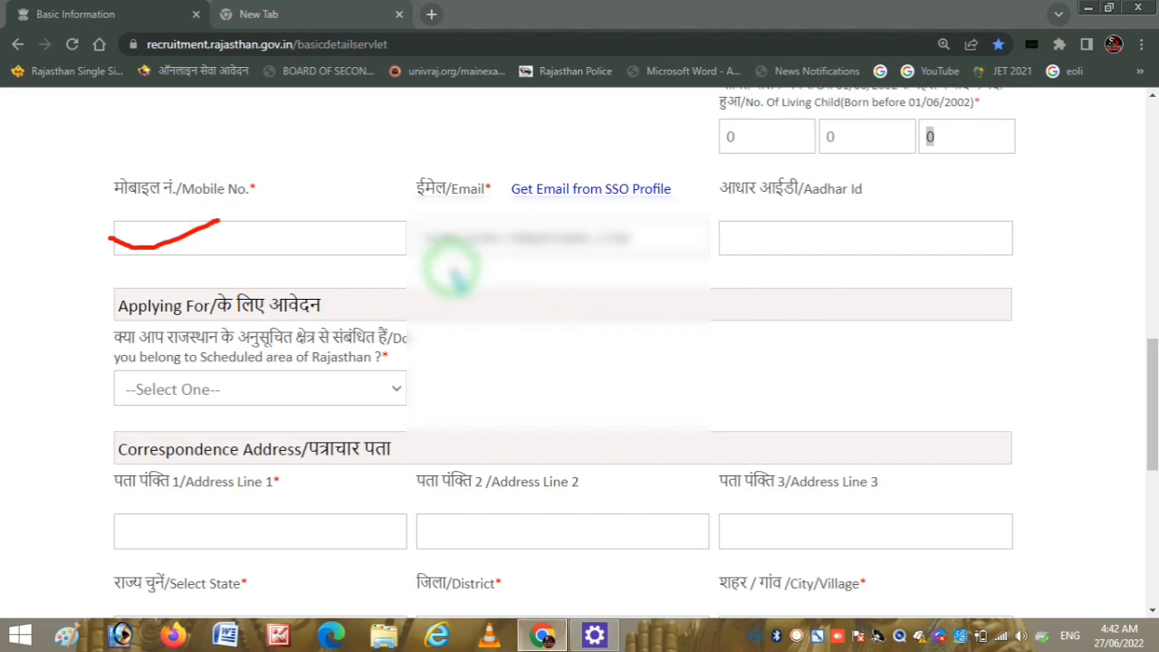
{"action": "mouse_move", "coordinate": [451, 264]}
{"action": "left_mouse_down"}
{"action": "mouse_move", "coordinate": [535, 272]}
{"action": "mouse_move", "coordinate": [667, 217]}
{"action": "mouse_move", "coordinate": [385, 234]}
{"action": "mouse_move", "coordinate": [507, 267]}
{"action": "left_mouse_up"}
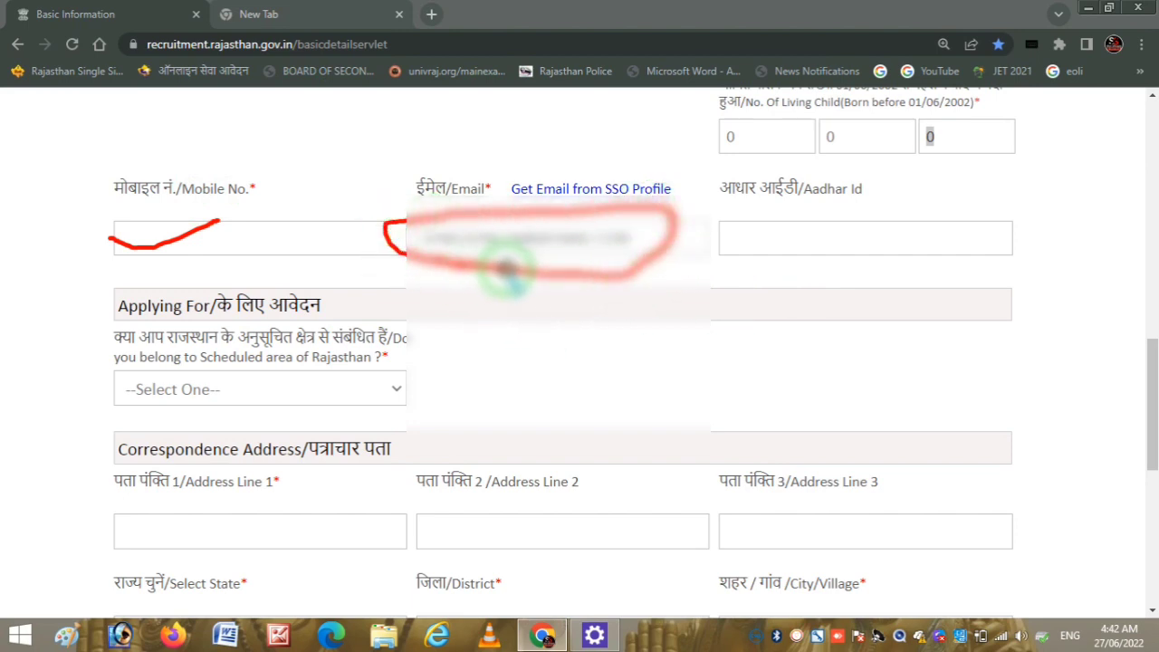
{"action": "left_click_drag", "start_coordinate": [766, 220], "coordinate": [953, 198]}
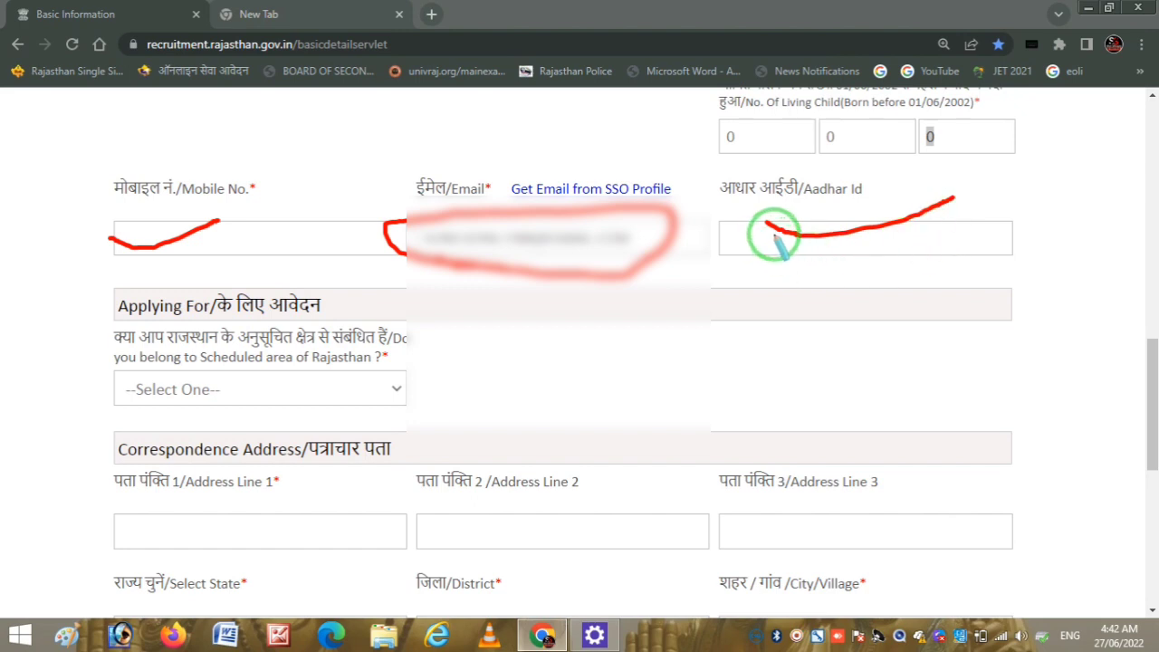
{"action": "mouse_move", "coordinate": [772, 223]}
{"action": "left_mouse_down"}
{"action": "mouse_move", "coordinate": [799, 233]}
{"action": "mouse_move", "coordinate": [864, 223]}
{"action": "left_mouse_up"}
{"action": "right_click", "coordinate": [572, 344]}
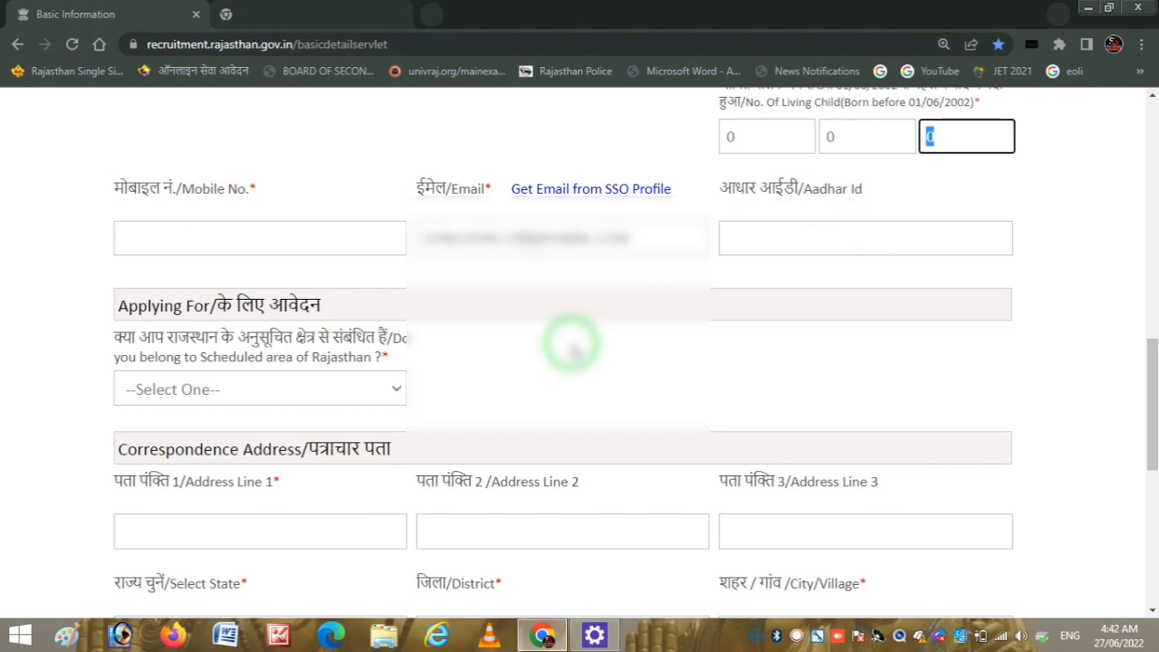
- Answer No to belonging to the Scheduled area of Rajasthan
{"action": "left_click", "coordinate": [316, 391]}
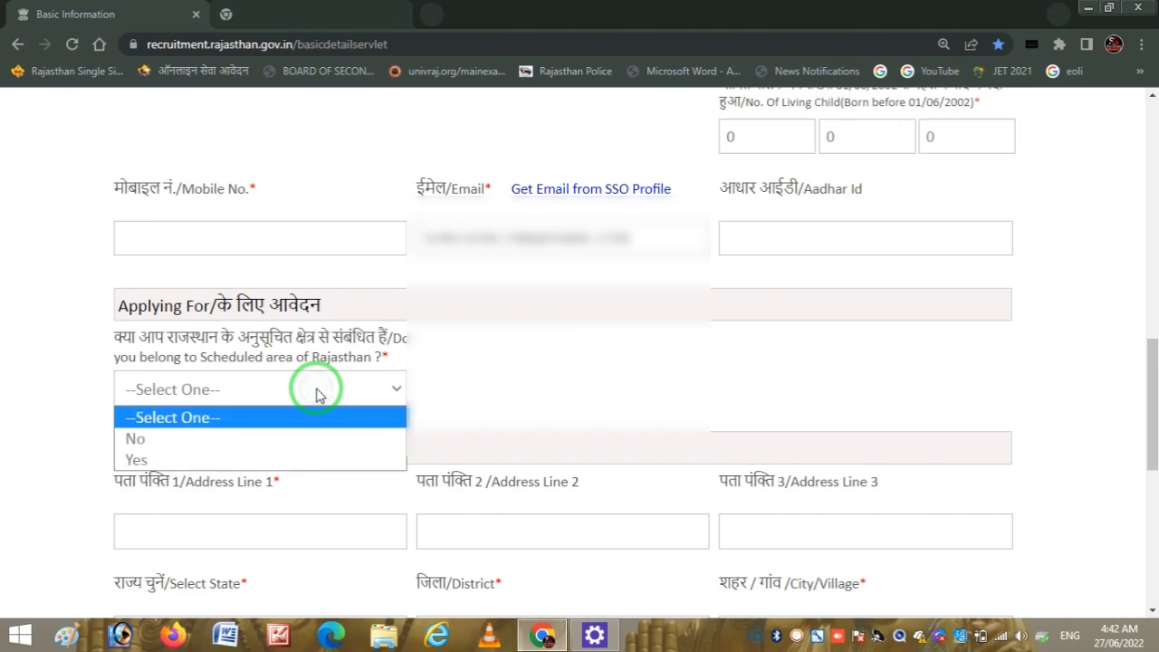
{"action": "left_click", "coordinate": [299, 443]}
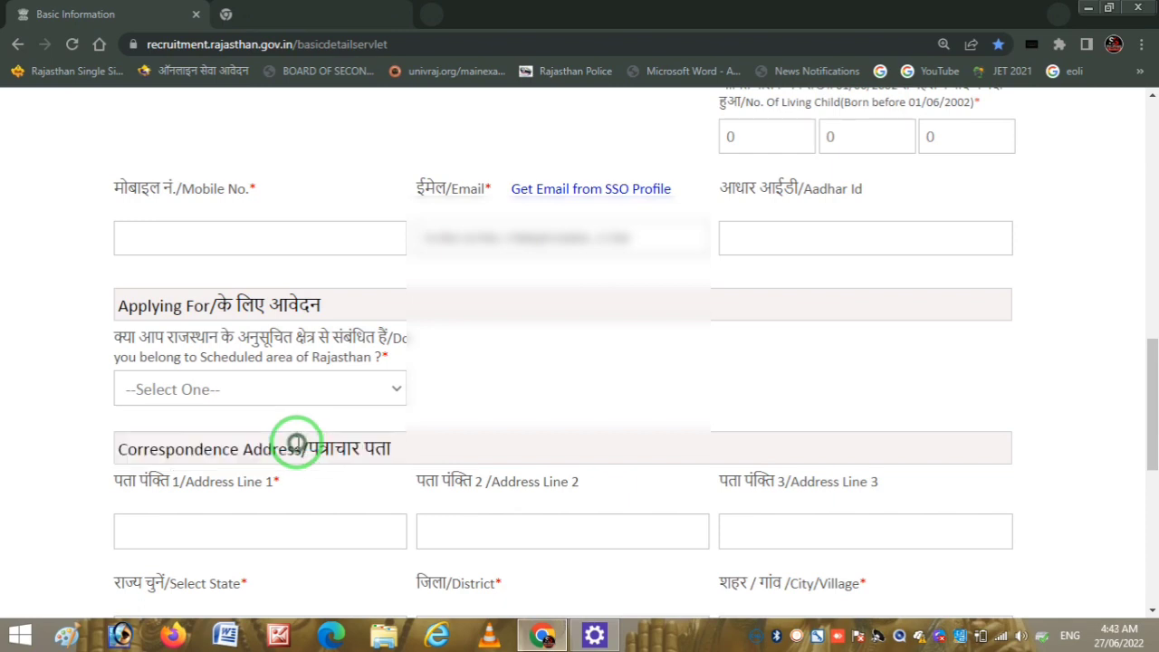
{"action": "left_click_drag", "start_coordinate": [1150, 340], "coordinate": [1055, 429]}
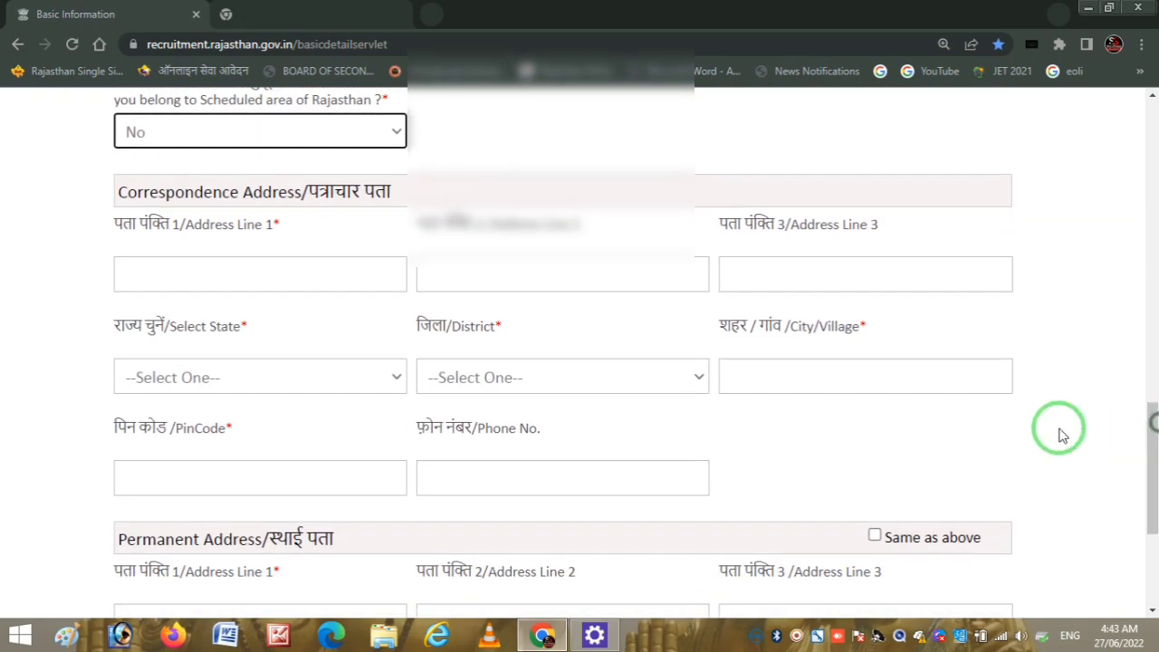
- Fill Address Lines 1–2 with VP and TEH, selecting state Rajasthan and district Udaipur
{"action": "left_click", "coordinate": [227, 282]}
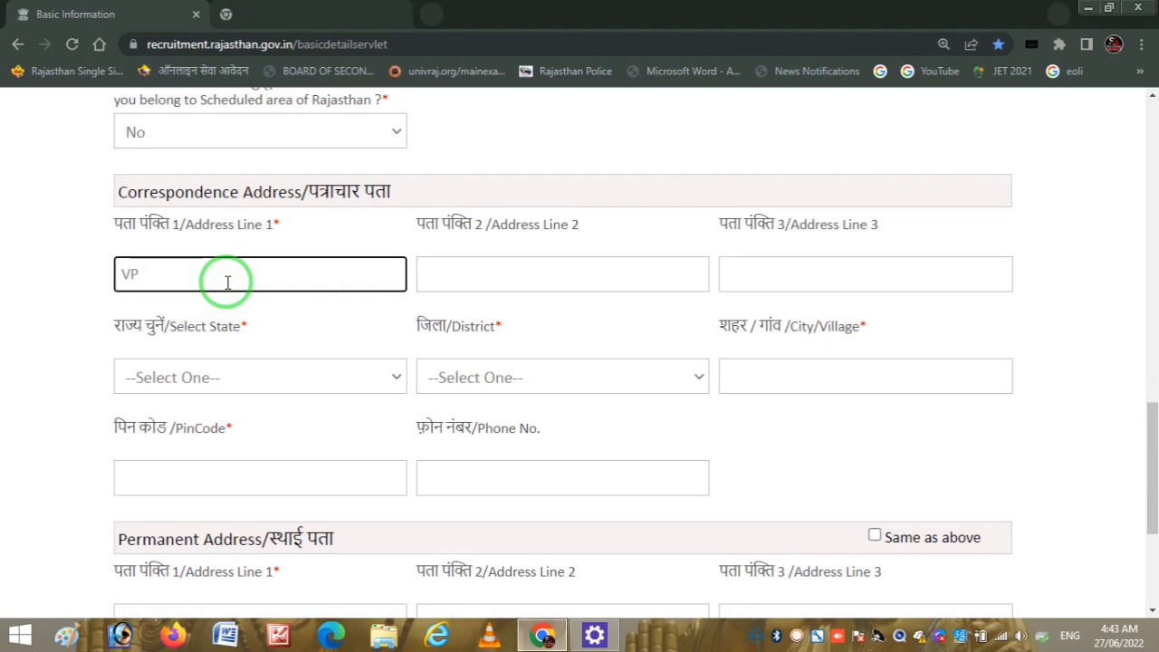
{"action": "key", "text": "Tab"}
{"action": "type", "text": "TEH"}
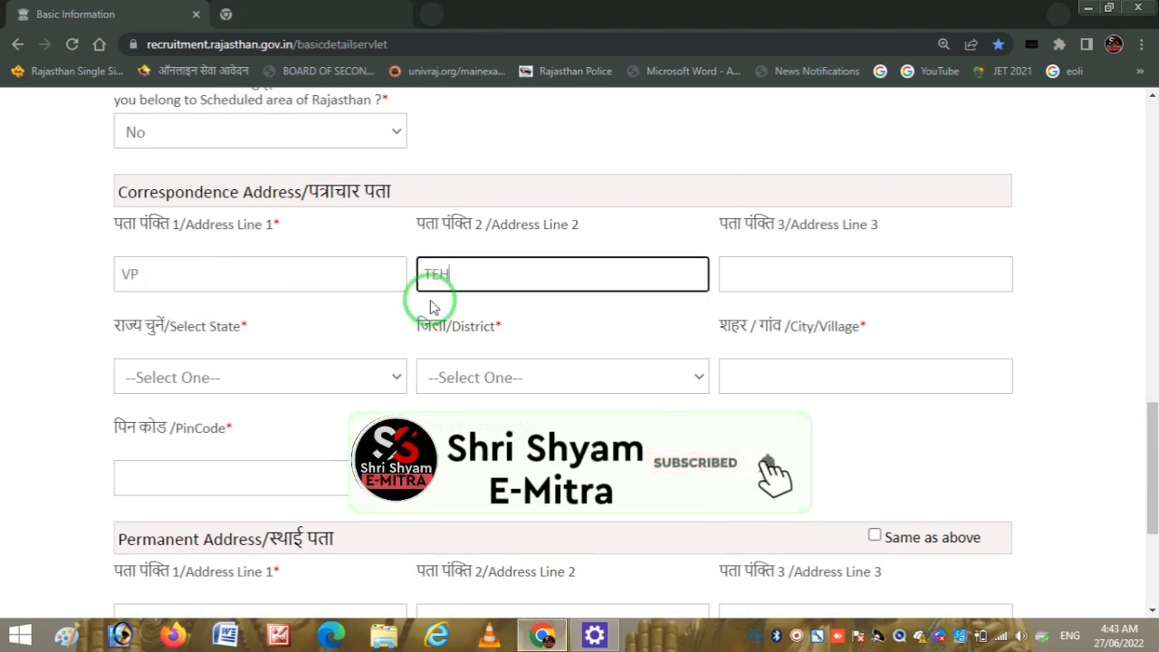
{"action": "left_click", "coordinate": [279, 399]}
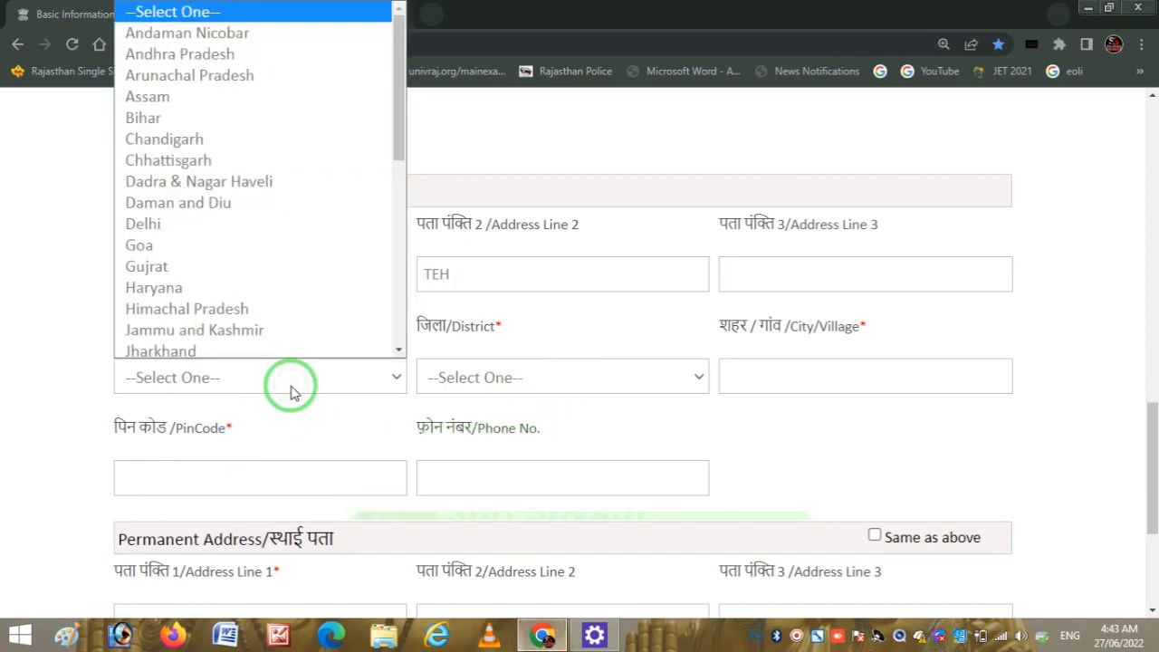
{"action": "key", "text": "r"}
{"action": "left_click", "coordinate": [291, 391]}
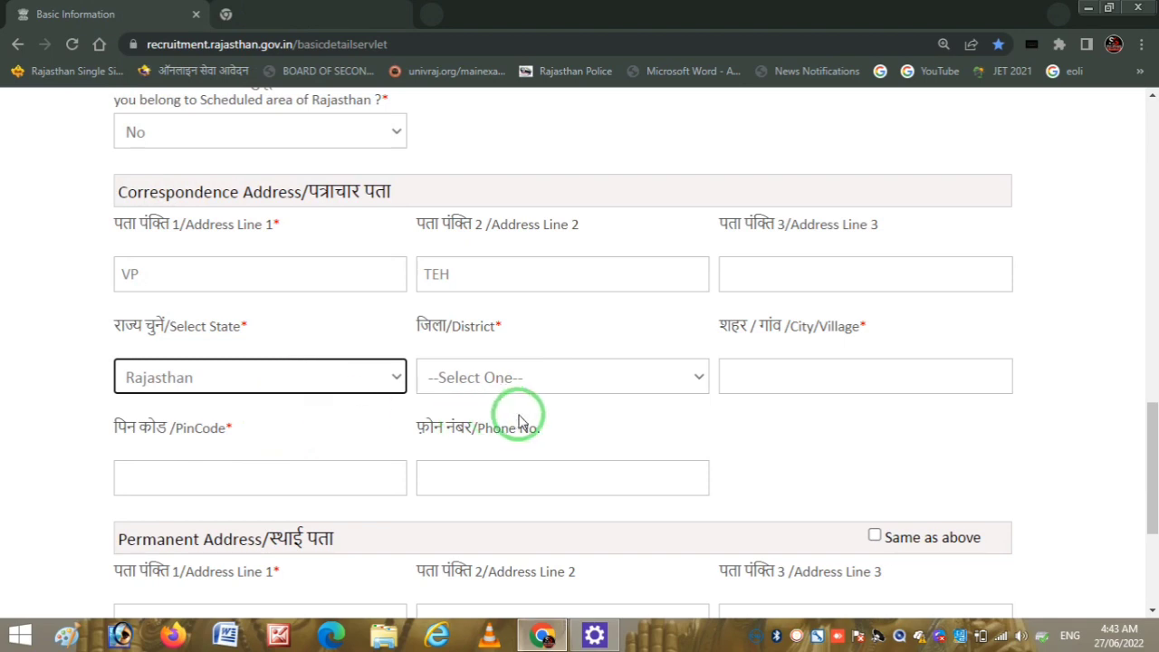
{"action": "left_click", "coordinate": [612, 387]}
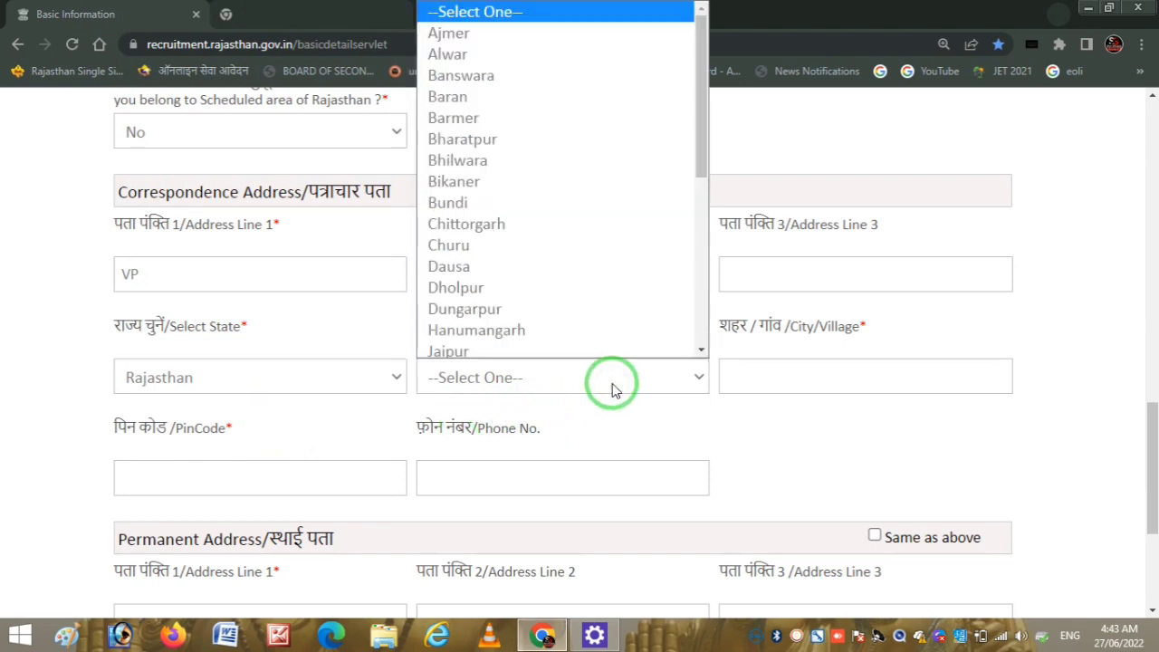
{"action": "key", "text": "u"}
{"action": "left_click", "coordinate": [612, 387]}
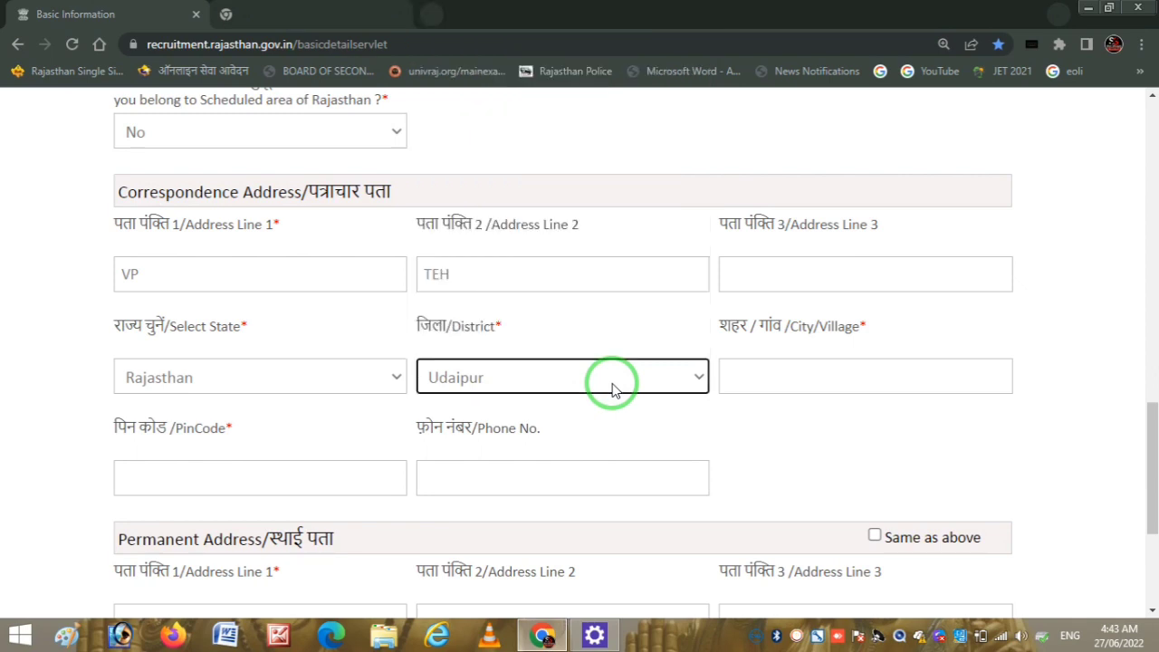
{"action": "key", "text": "ctrl+2"}
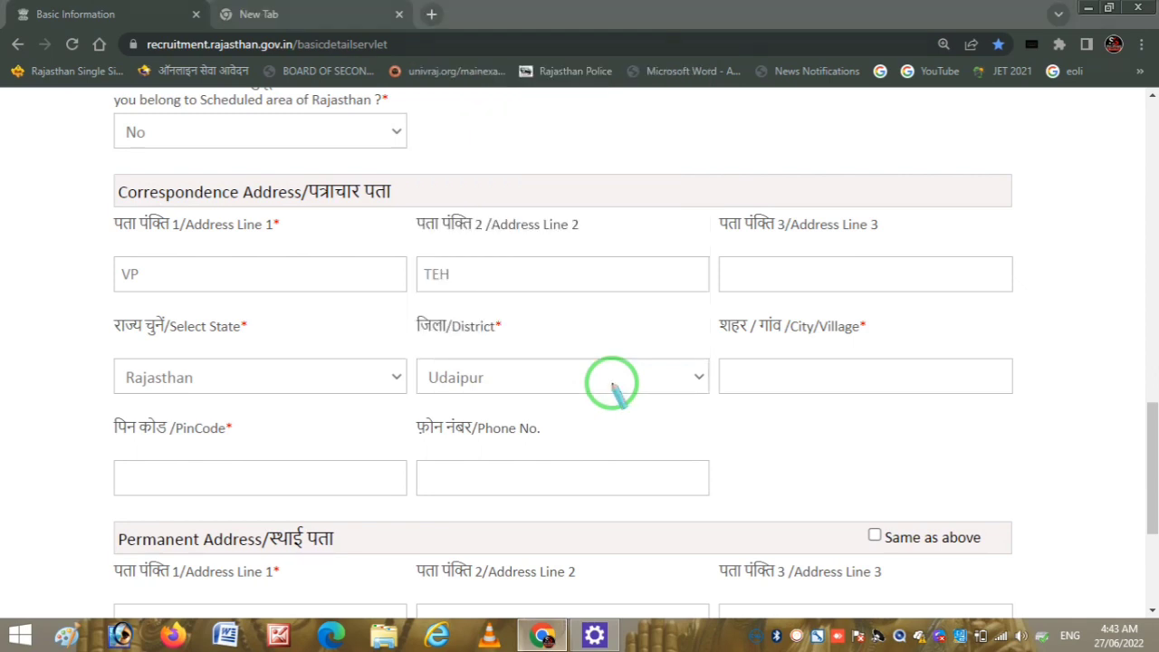
- Tick 'Same as above' so Permanent Address copies VP, TEH, Rajasthan and Udaipur
{"action": "left_click_drag", "start_coordinate": [767, 378], "coordinate": [928, 362]}
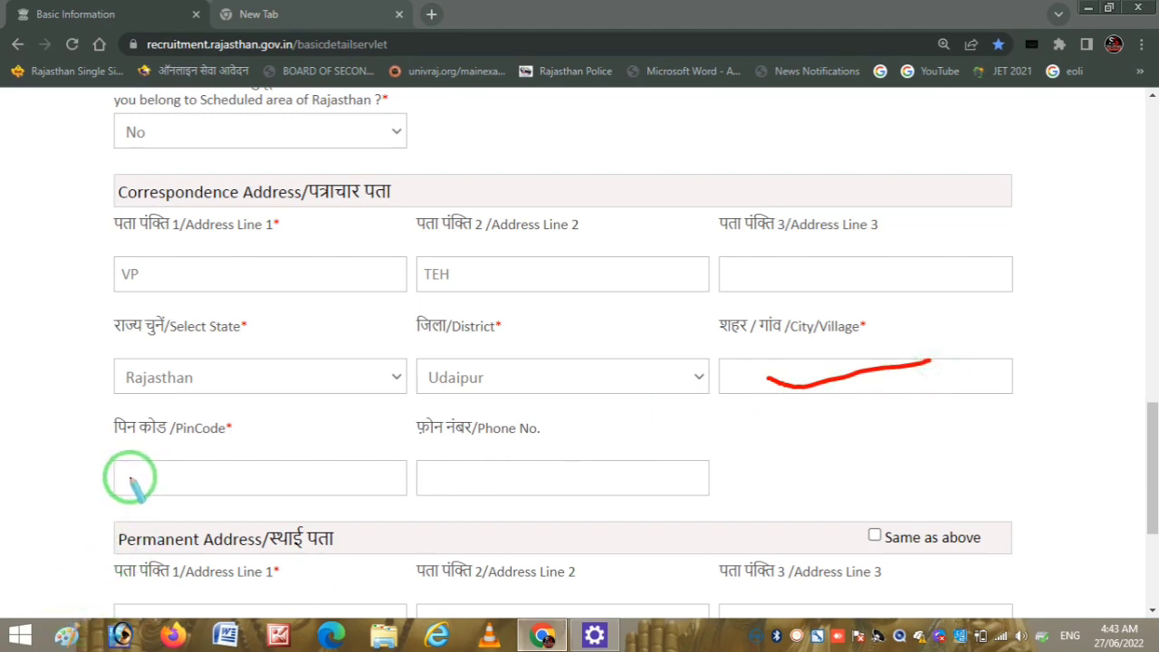
{"action": "mouse_move", "coordinate": [130, 480]}
{"action": "left_mouse_down"}
{"action": "mouse_move", "coordinate": [244, 497]}
{"action": "mouse_move", "coordinate": [268, 493]}
{"action": "mouse_move", "coordinate": [293, 468]}
{"action": "mouse_move", "coordinate": [348, 476]}
{"action": "left_mouse_up"}
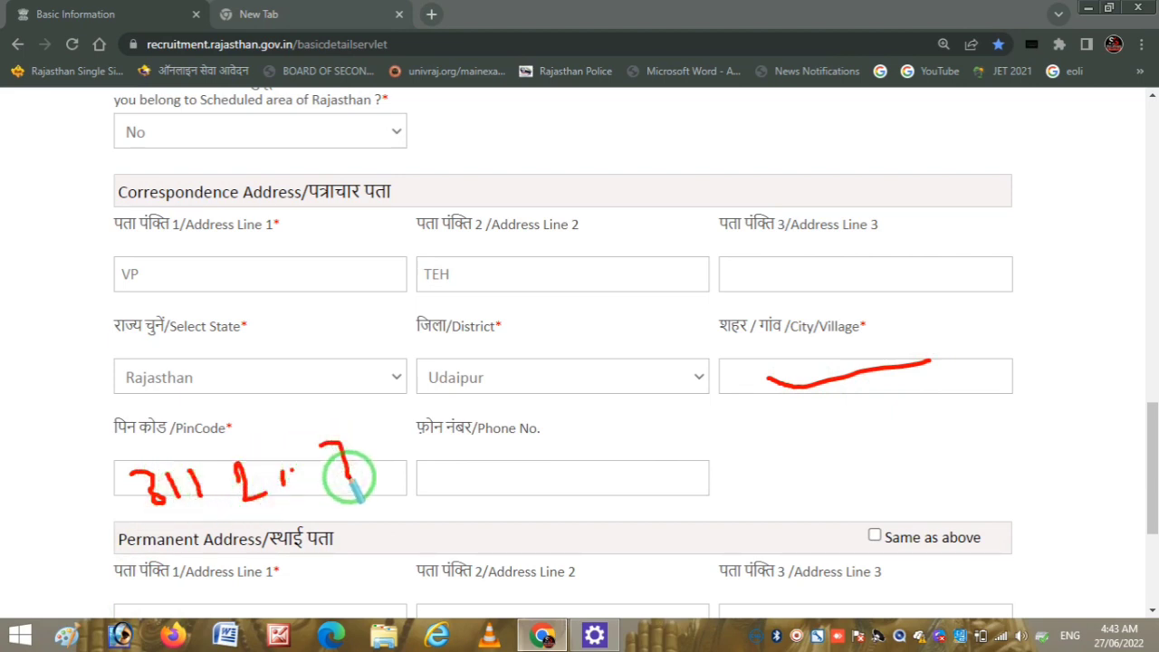
{"action": "right_click", "coordinate": [799, 468]}
{"action": "key", "text": "Escape"}
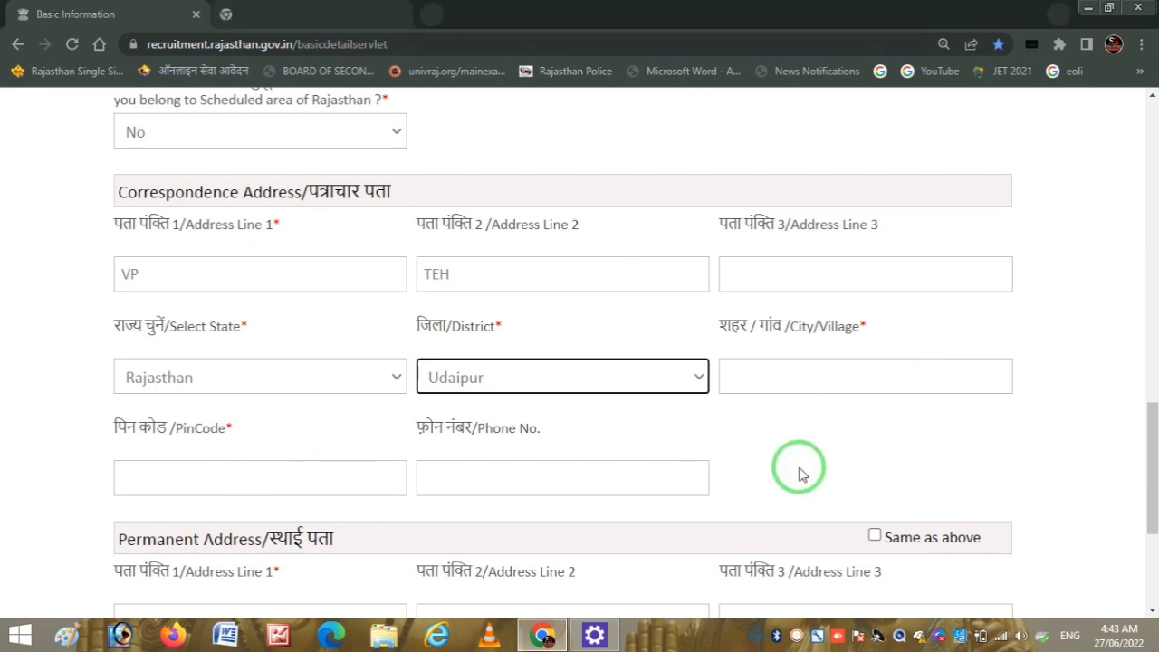
{"action": "left_click_drag", "start_coordinate": [1150, 444], "coordinate": [1141, 569]}
{"action": "left_click", "coordinate": [874, 378]}
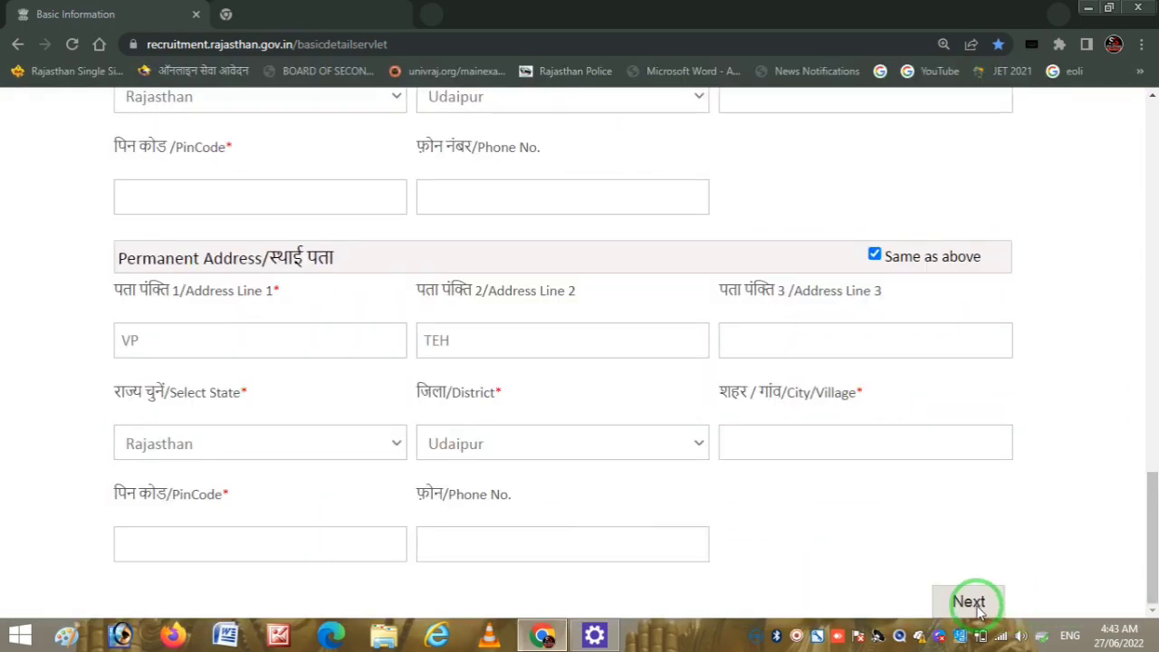
- Submit the completed Basic Details form with Next to reach Personal Details
{"action": "left_click", "coordinate": [797, 635]}
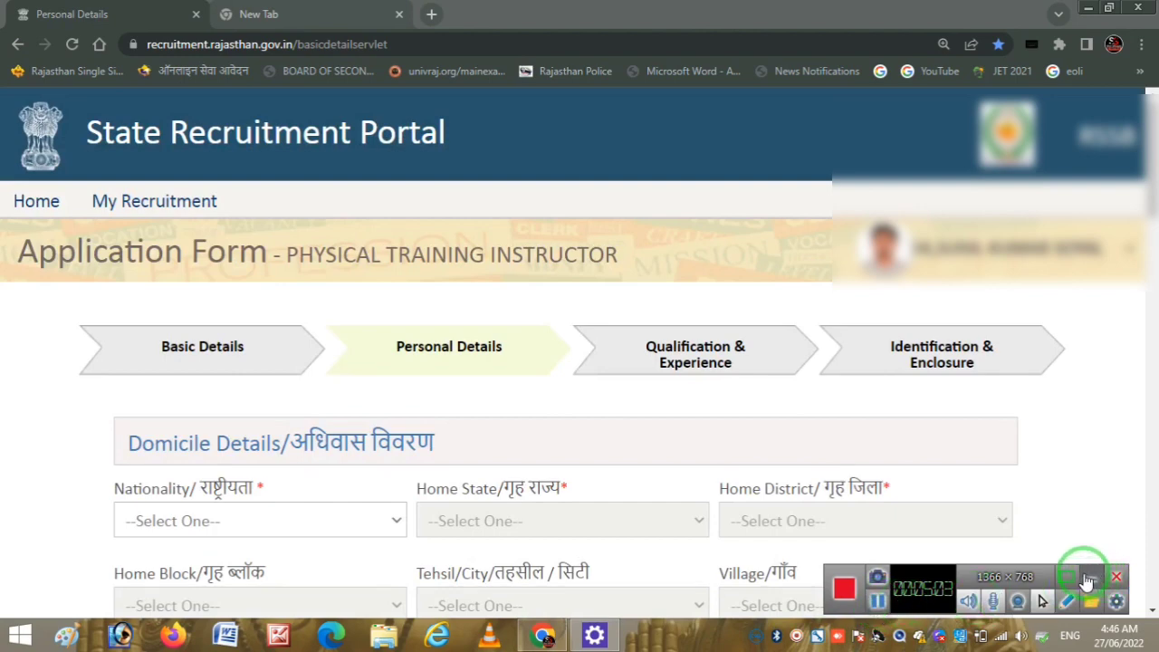
- Choose Indian for Nationality and Rajasthan for Home State under Domicile Details
{"action": "left_click", "coordinate": [1088, 578]}
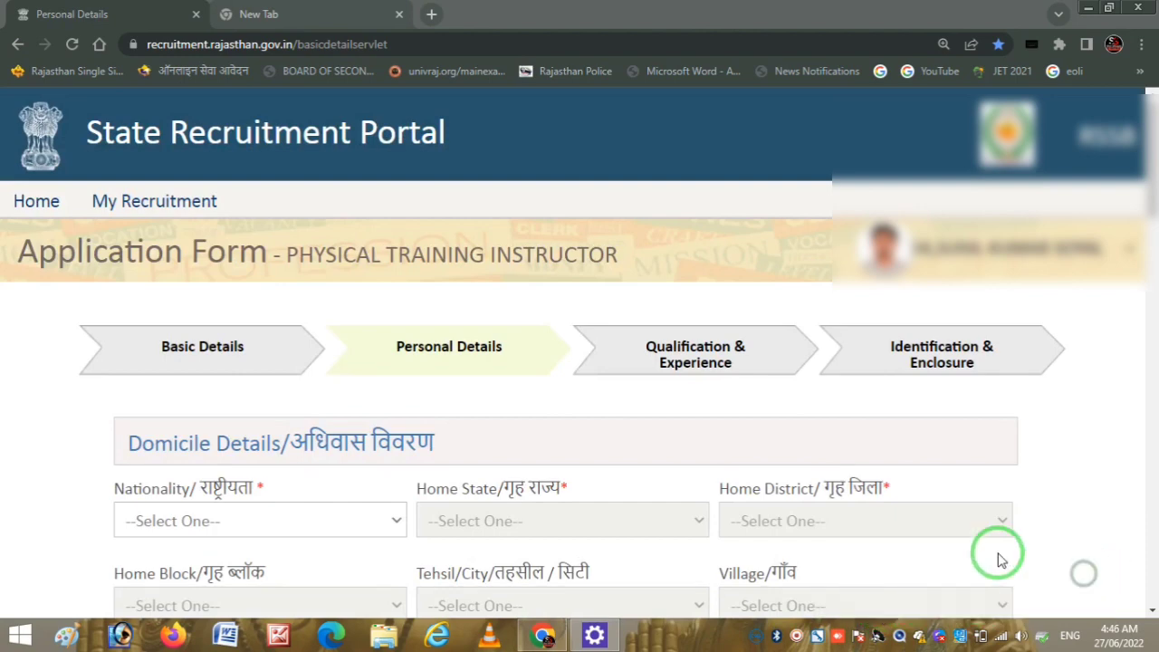
{"action": "left_click", "coordinate": [1074, 392]}
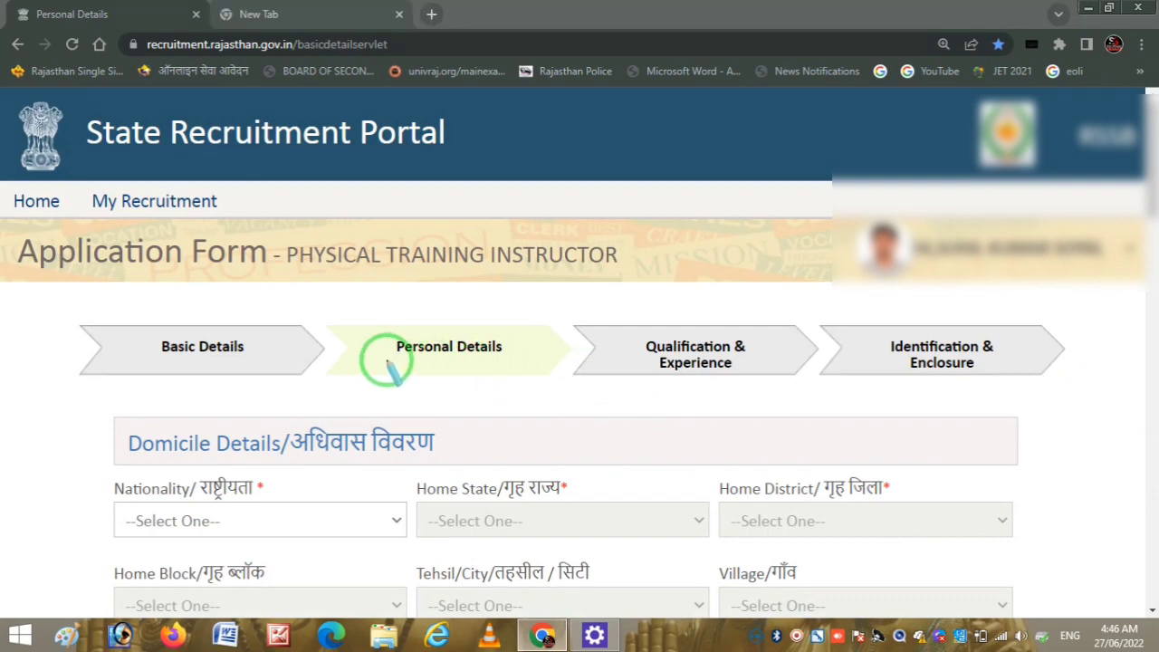
{"action": "mouse_move", "coordinate": [387, 360]}
{"action": "left_mouse_down"}
{"action": "mouse_move", "coordinate": [477, 377]}
{"action": "mouse_move", "coordinate": [510, 324]}
{"action": "mouse_move", "coordinate": [393, 341]}
{"action": "left_mouse_up"}
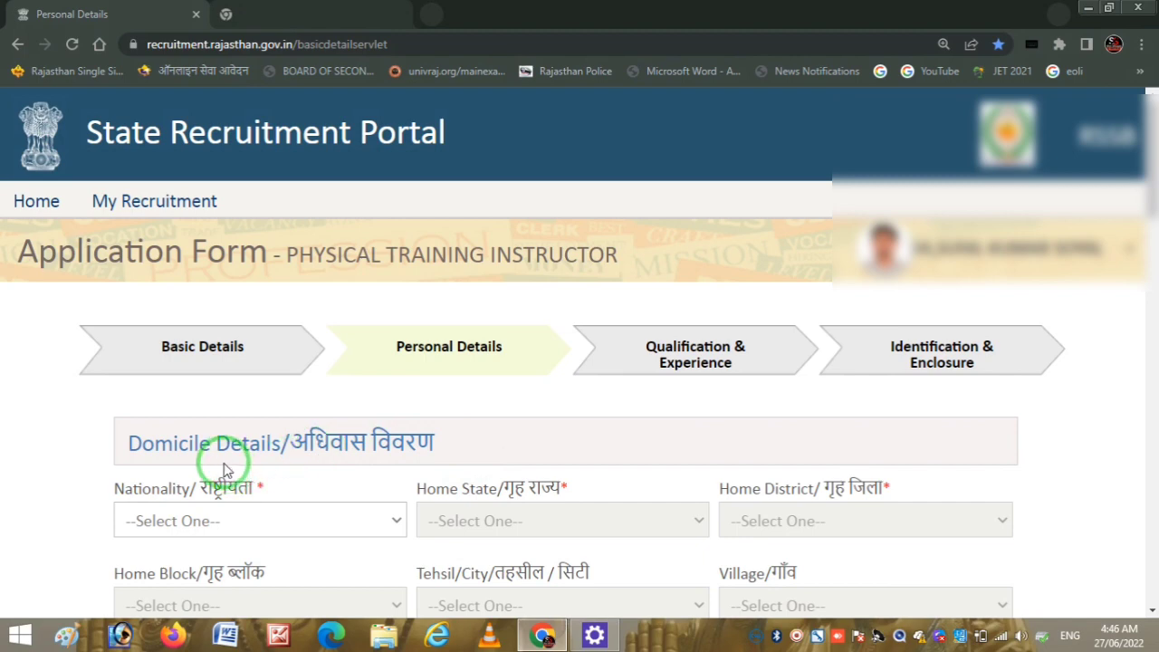
{"action": "left_click", "coordinate": [270, 518]}
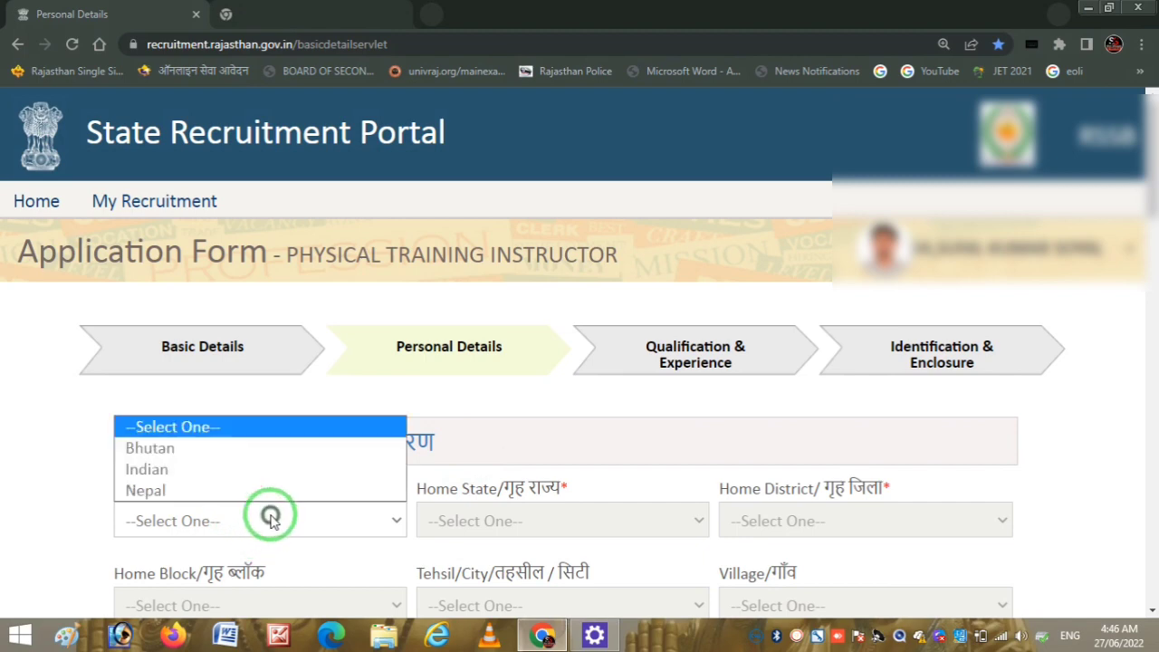
{"action": "left_click", "coordinate": [180, 470]}
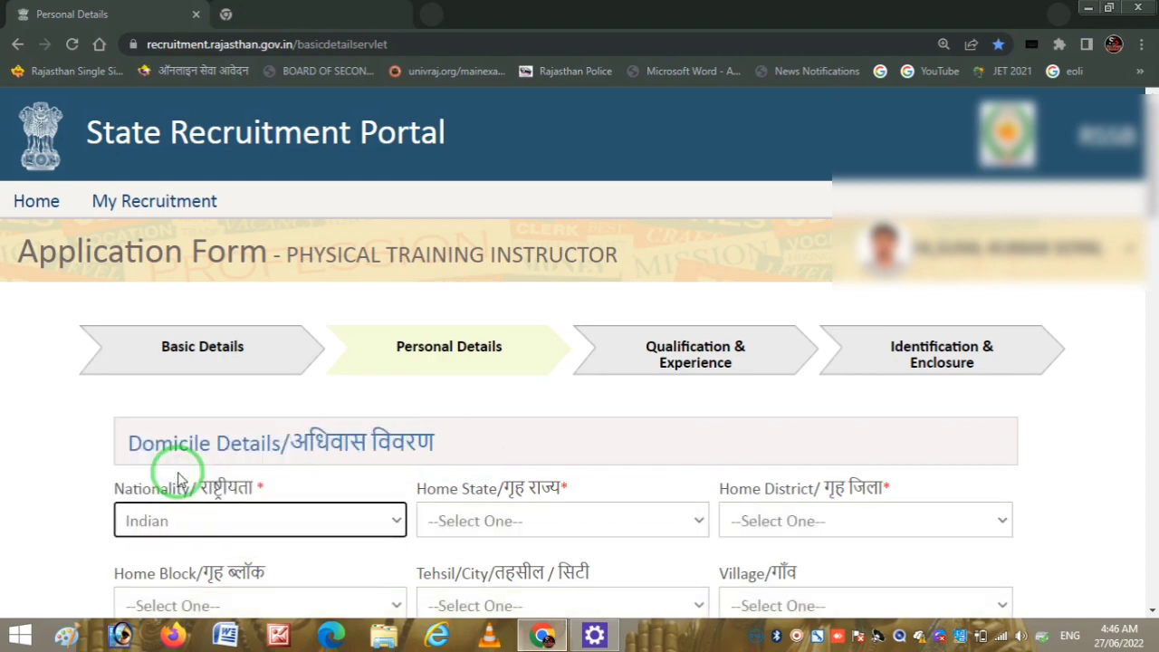
{"action": "left_click", "coordinate": [547, 522]}
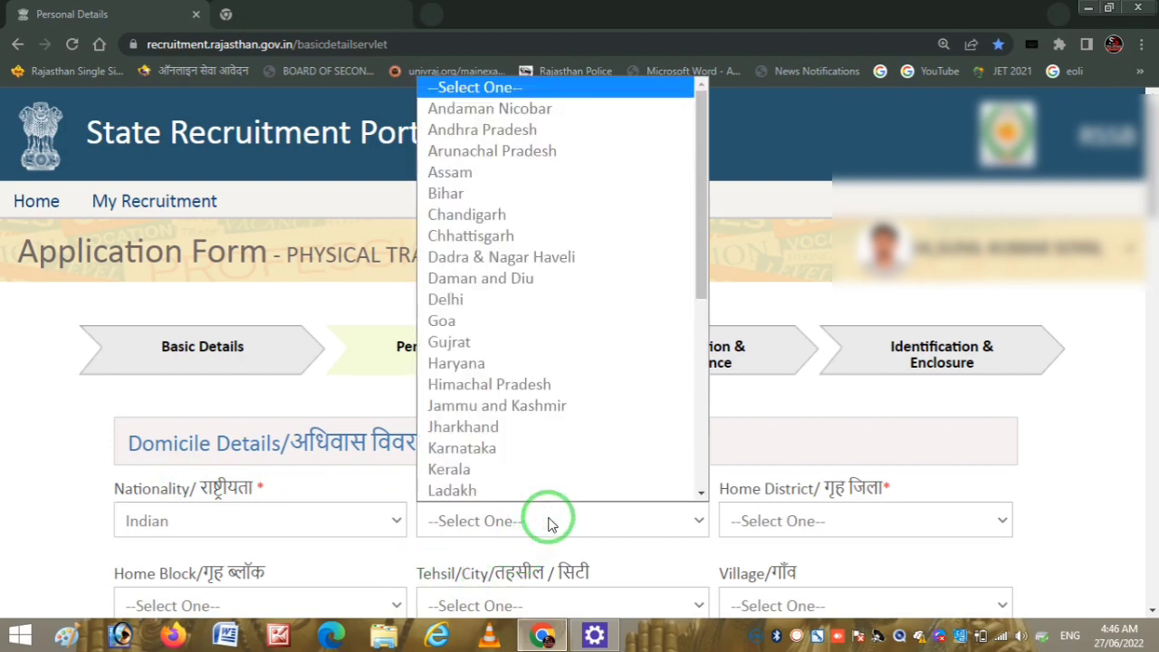
{"action": "key", "text": "r"}
{"action": "key", "text": "Return"}
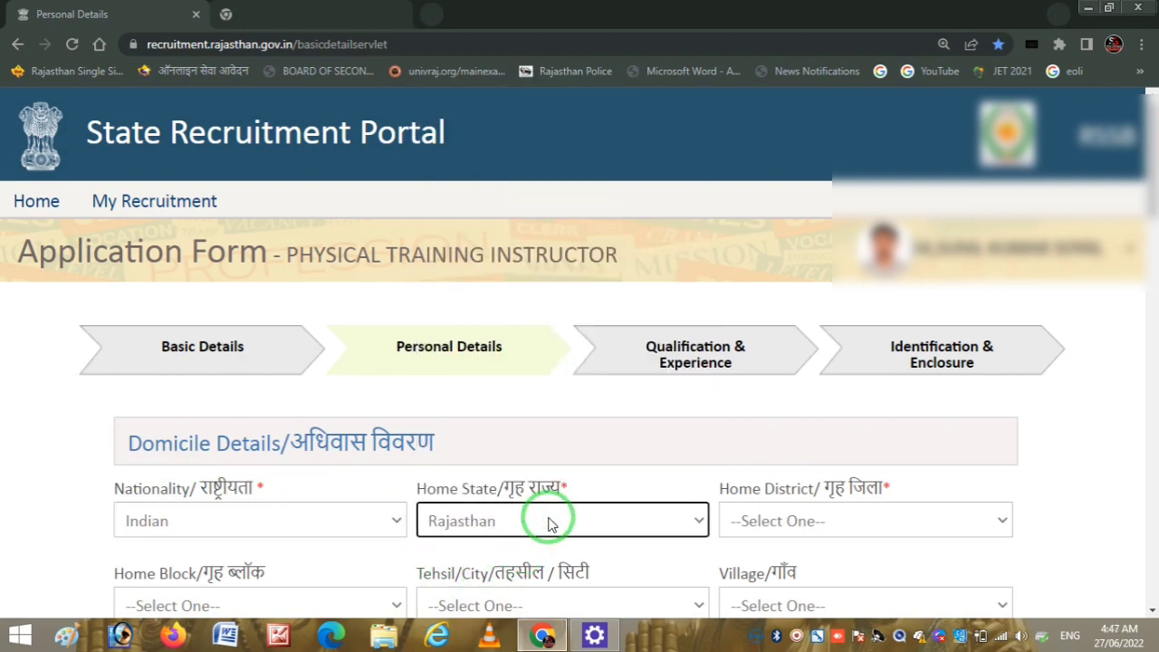
{"action": "scroll", "coordinate": [1124, 295], "scroll_direction": "down", "scroll_amount": 2}
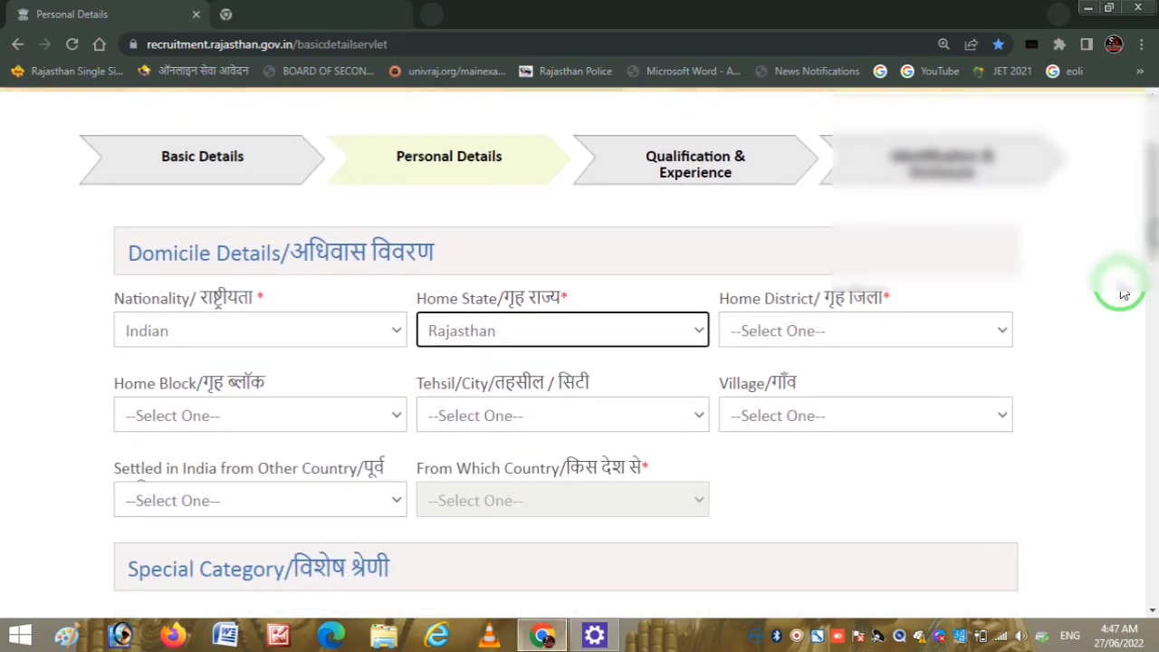
- Select Bhilwara as Home District, leaving Block, Tehsil and Village unset
{"action": "left_click", "coordinate": [860, 332]}
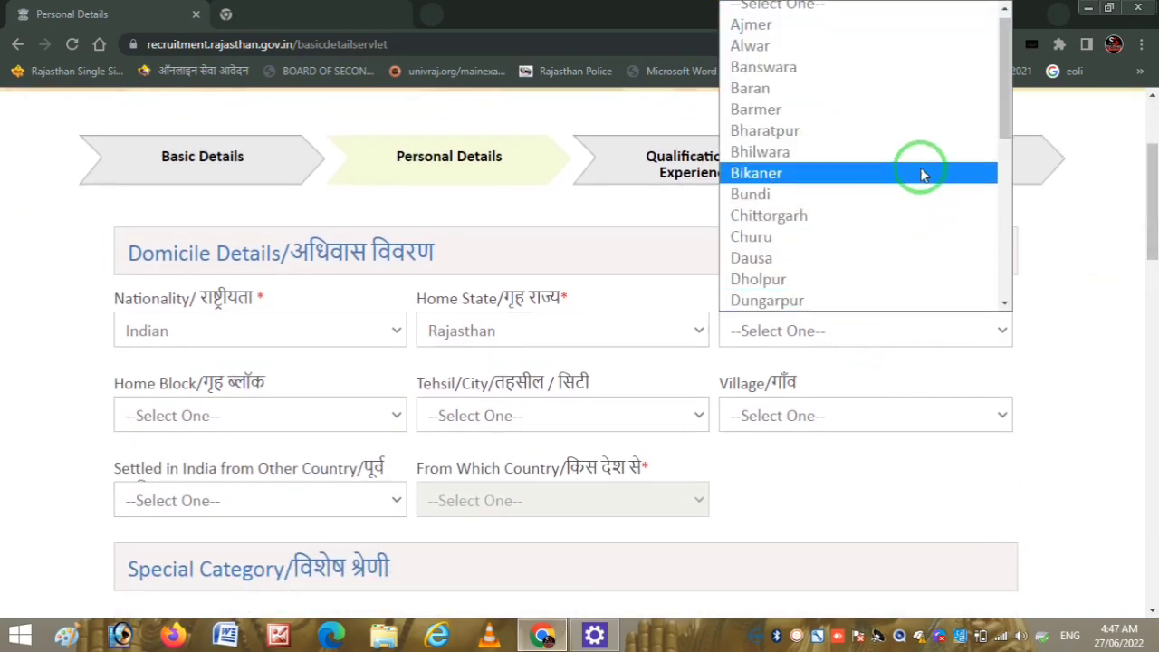
{"action": "left_click_drag", "start_coordinate": [1004, 114], "coordinate": [990, 147]}
{"action": "key", "text": "b"}
{"action": "key", "text": "h"}
{"action": "key", "text": "i"}
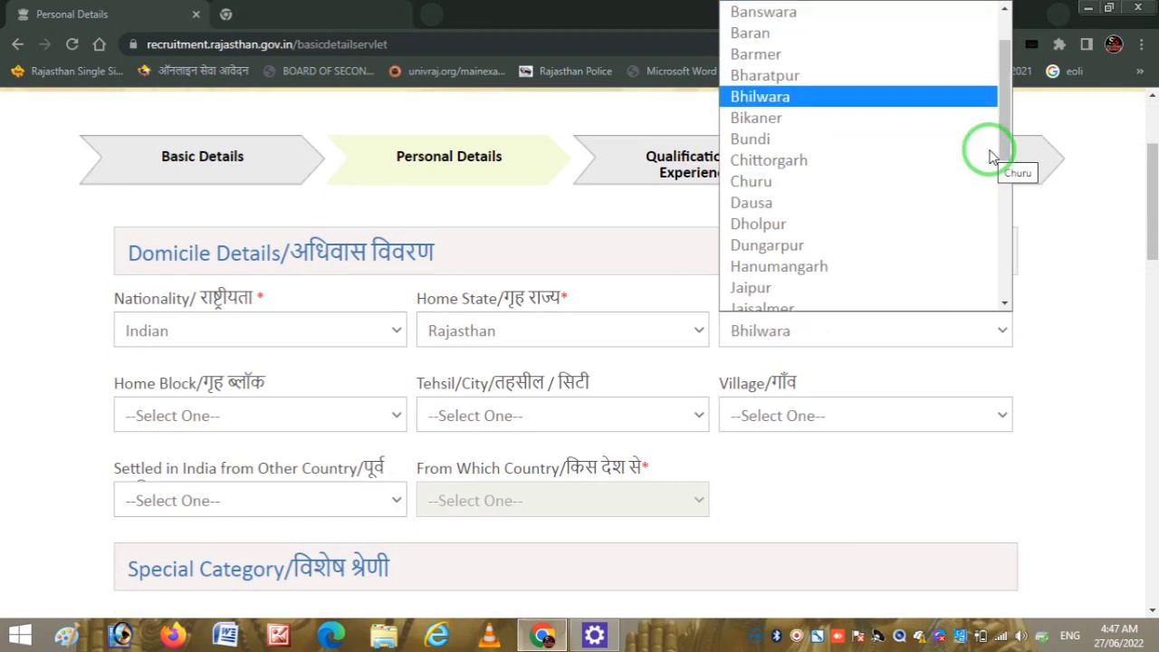
{"action": "key", "text": "Return"}
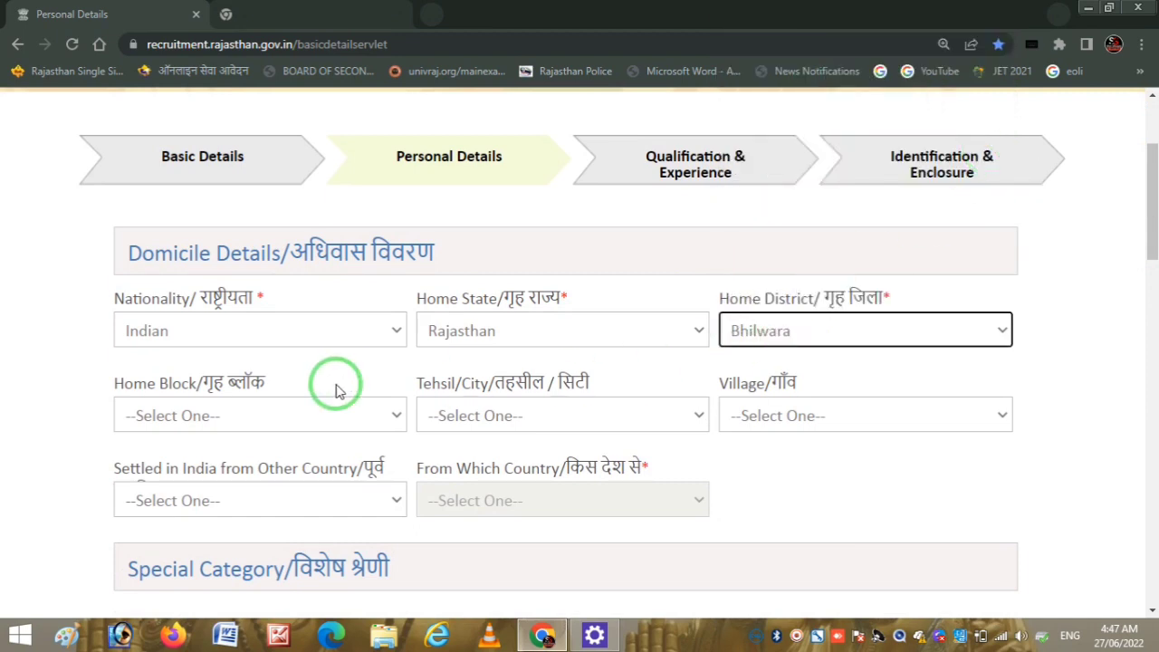
{"action": "left_click", "coordinate": [313, 422]}
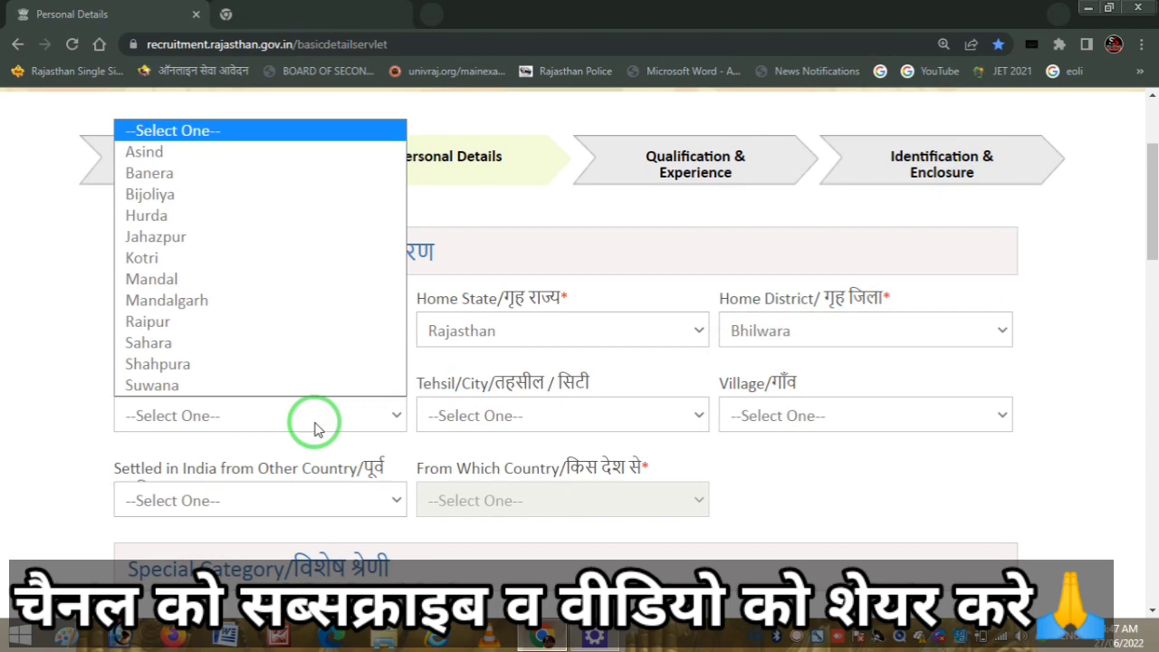
{"action": "left_click", "coordinate": [313, 422]}
{"action": "left_click", "coordinate": [552, 424]}
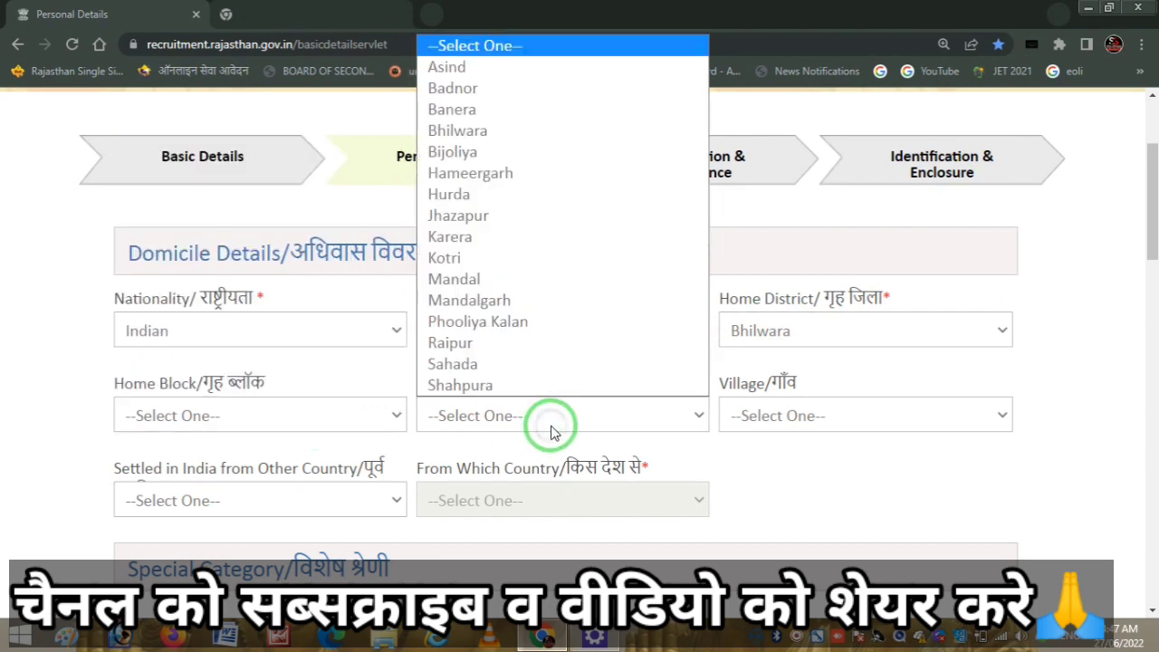
{"action": "left_click", "coordinate": [554, 432]}
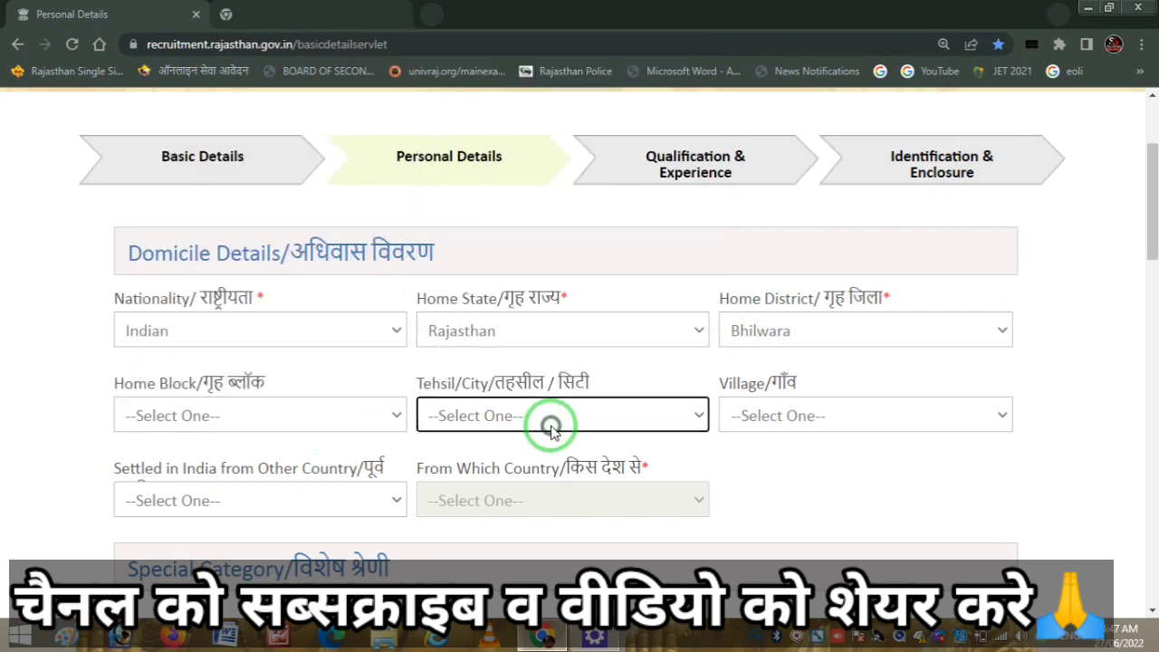
{"action": "left_click", "coordinate": [772, 419]}
{"action": "left_click", "coordinate": [774, 418]}
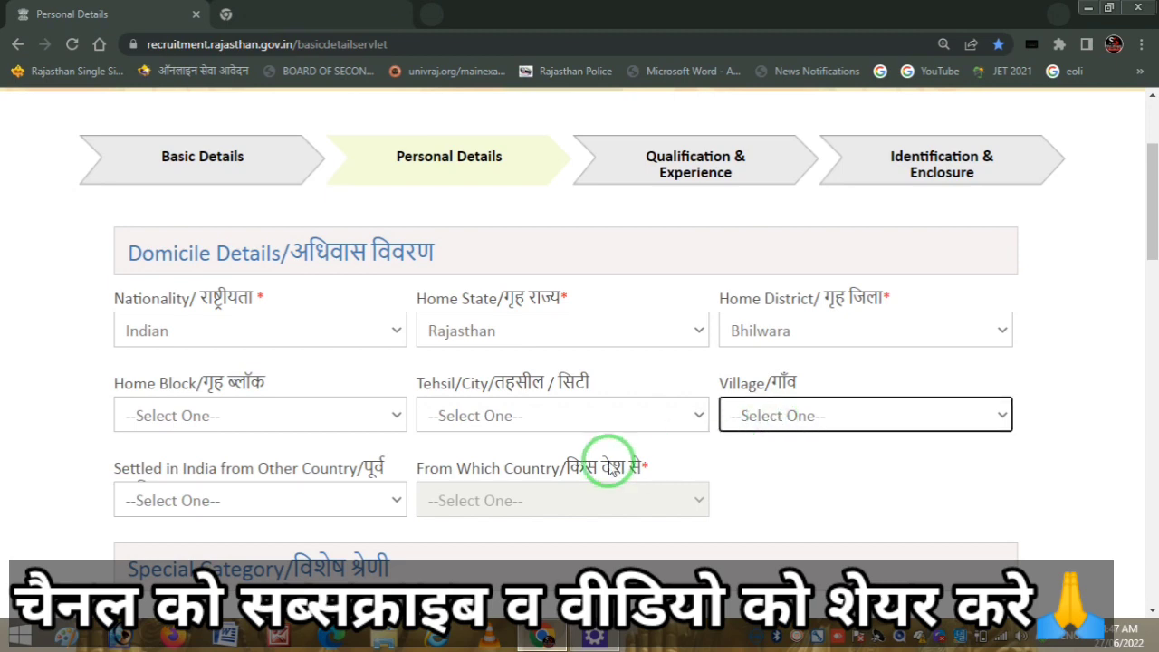
- Answer No to 'Settled in India from Other Country'
{"action": "left_click", "coordinate": [326, 501]}
{"action": "left_click", "coordinate": [253, 568]}
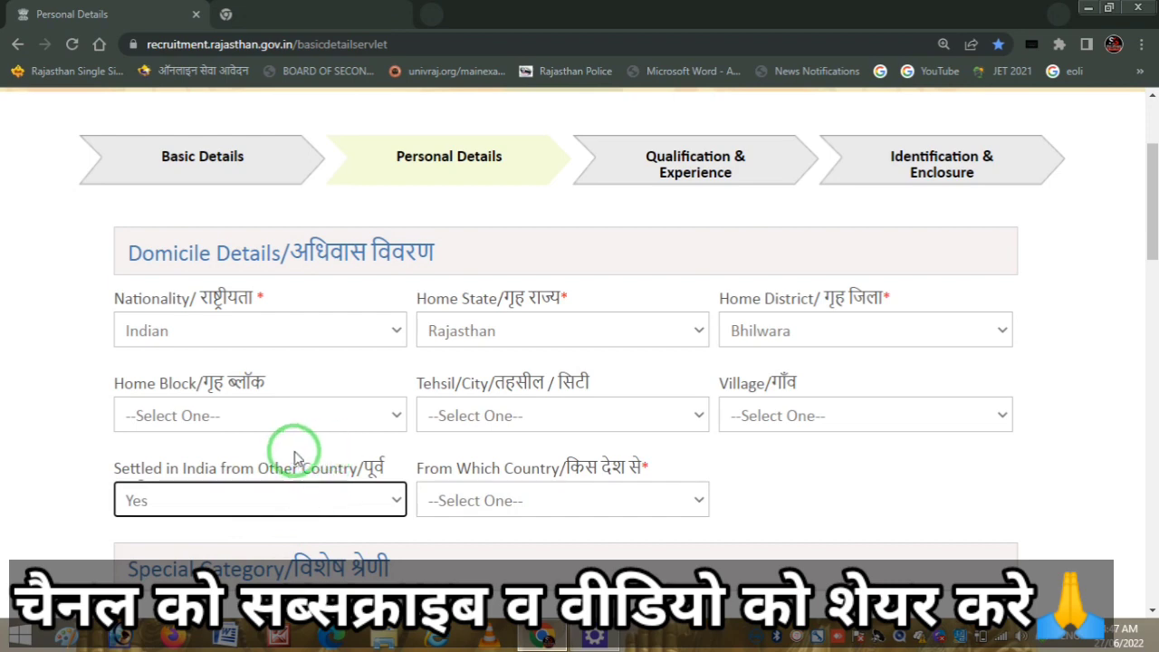
{"action": "left_click", "coordinate": [557, 496]}
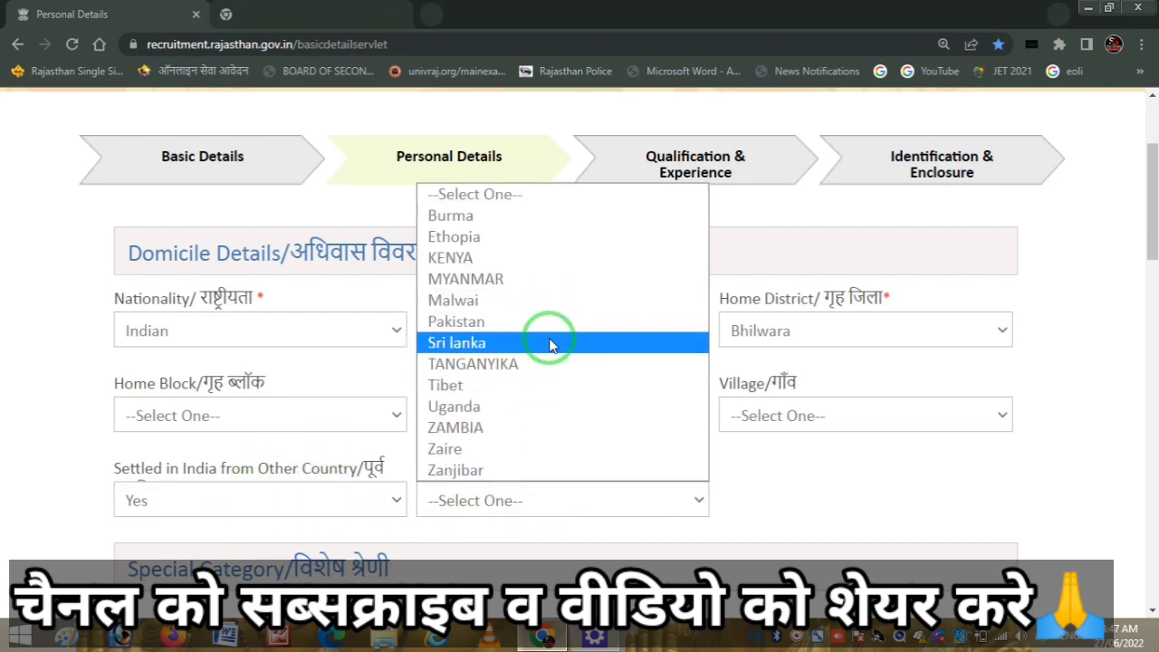
{"action": "left_click", "coordinate": [781, 499]}
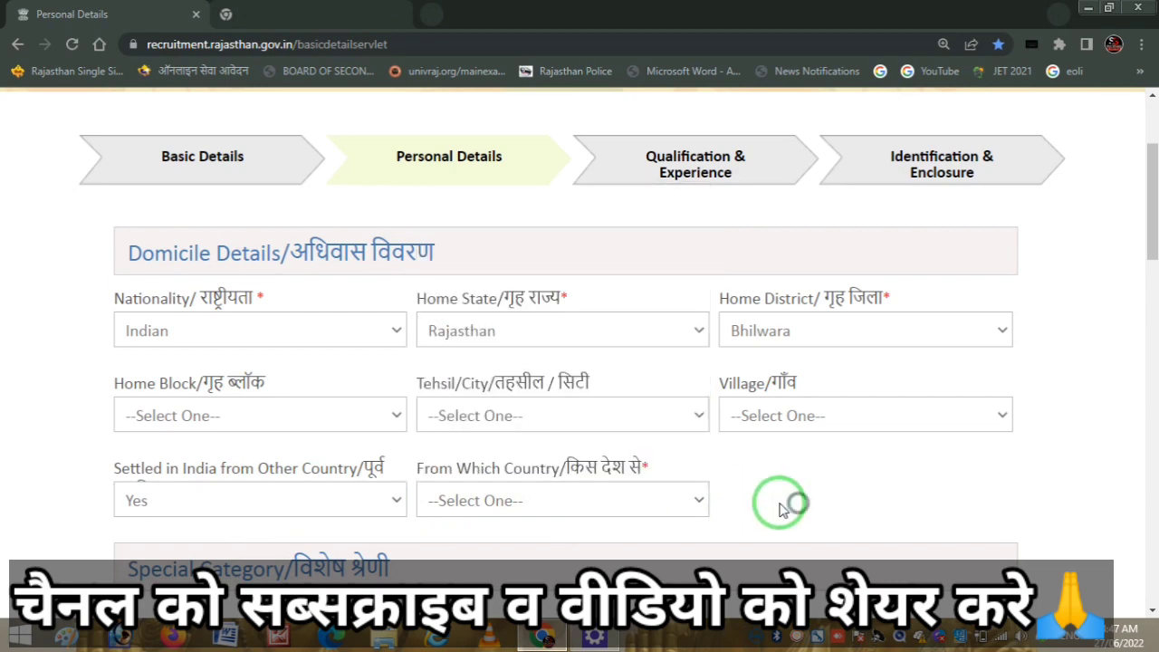
{"action": "left_click", "coordinate": [362, 501]}
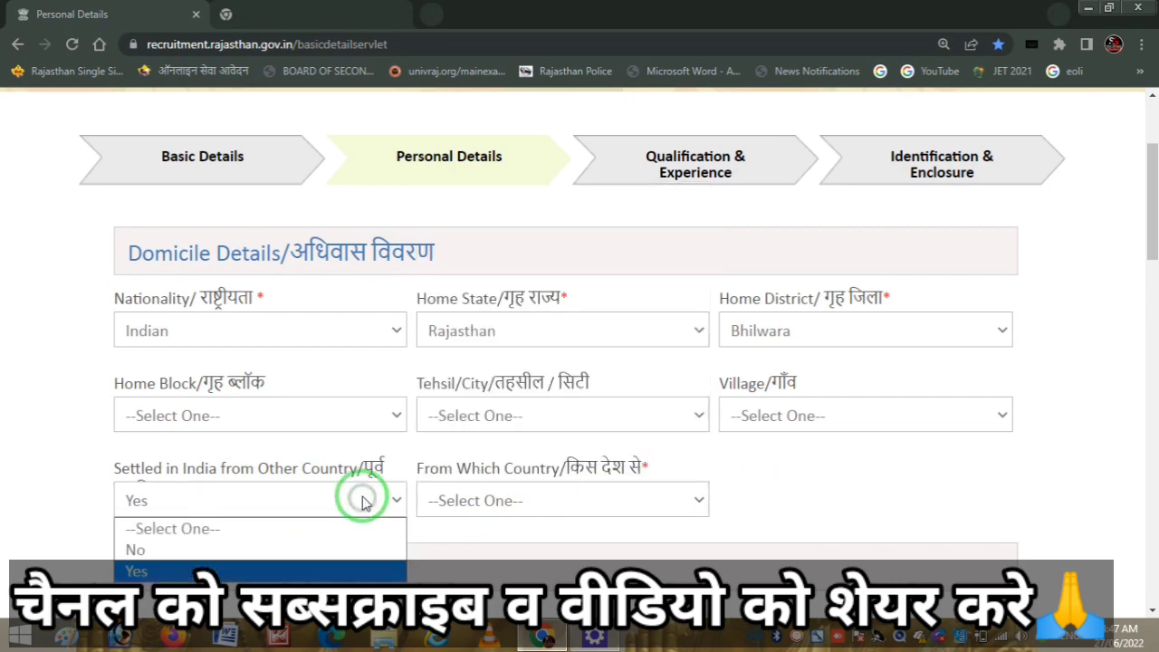
{"action": "left_click", "coordinate": [223, 551]}
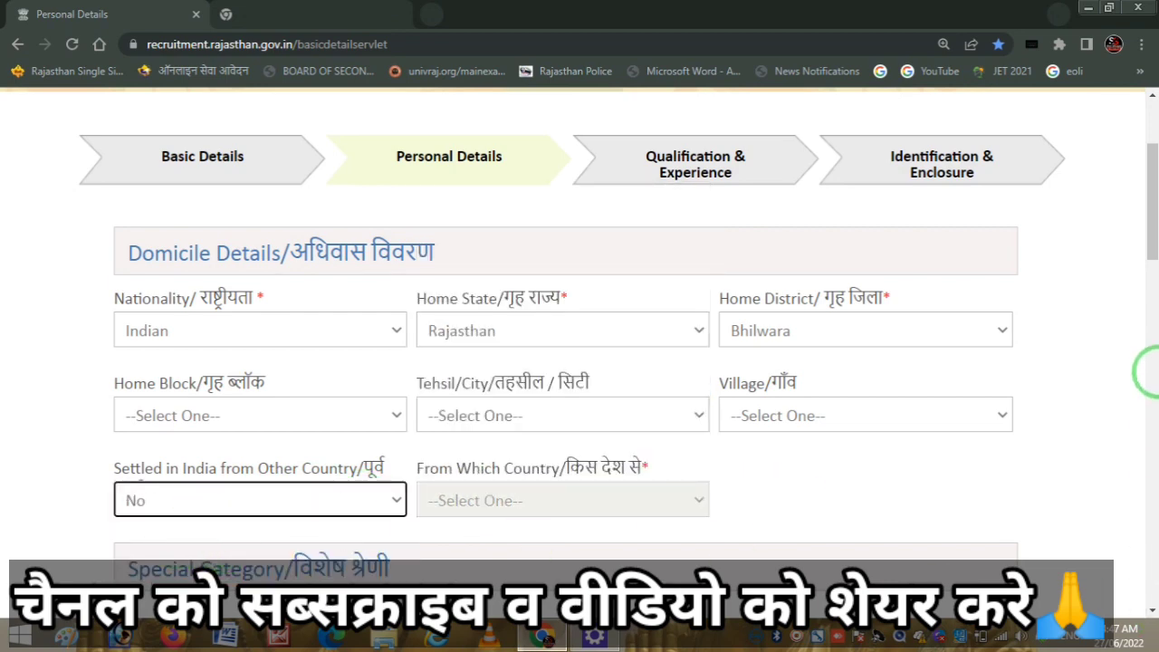
{"action": "left_click_drag", "start_coordinate": [1150, 240], "coordinate": [1149, 328]}
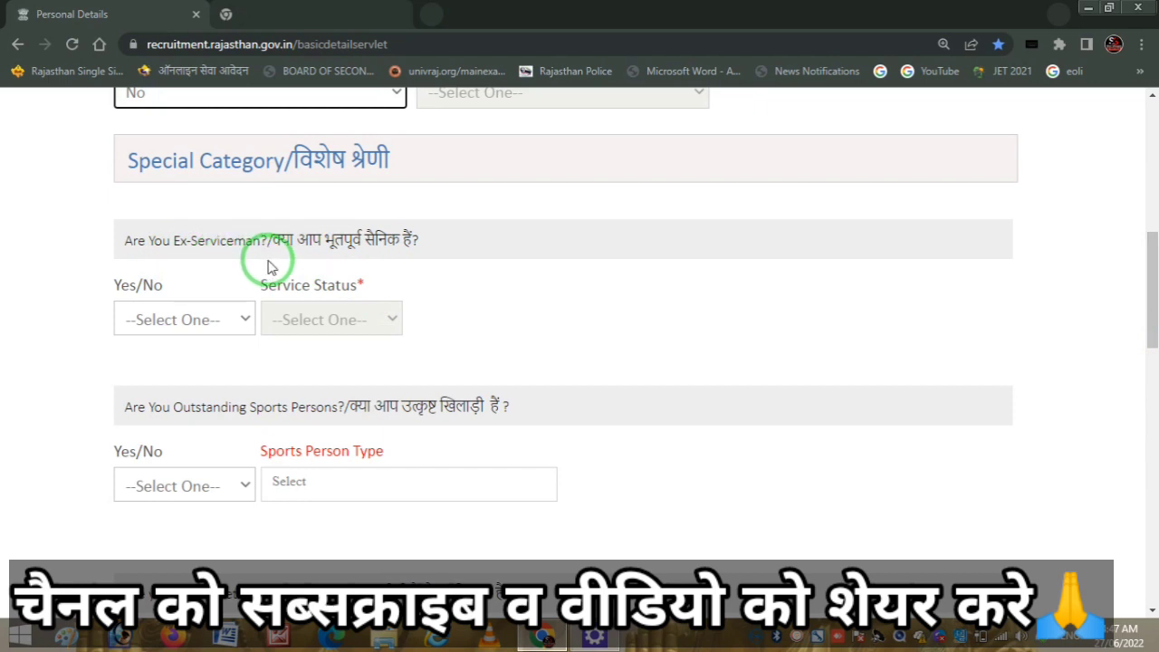
- Answer No for Ex-Serviceman and No for Outstanding Sports Person in Special Category
{"action": "left_click", "coordinate": [220, 322]}
{"action": "left_click", "coordinate": [174, 367]}
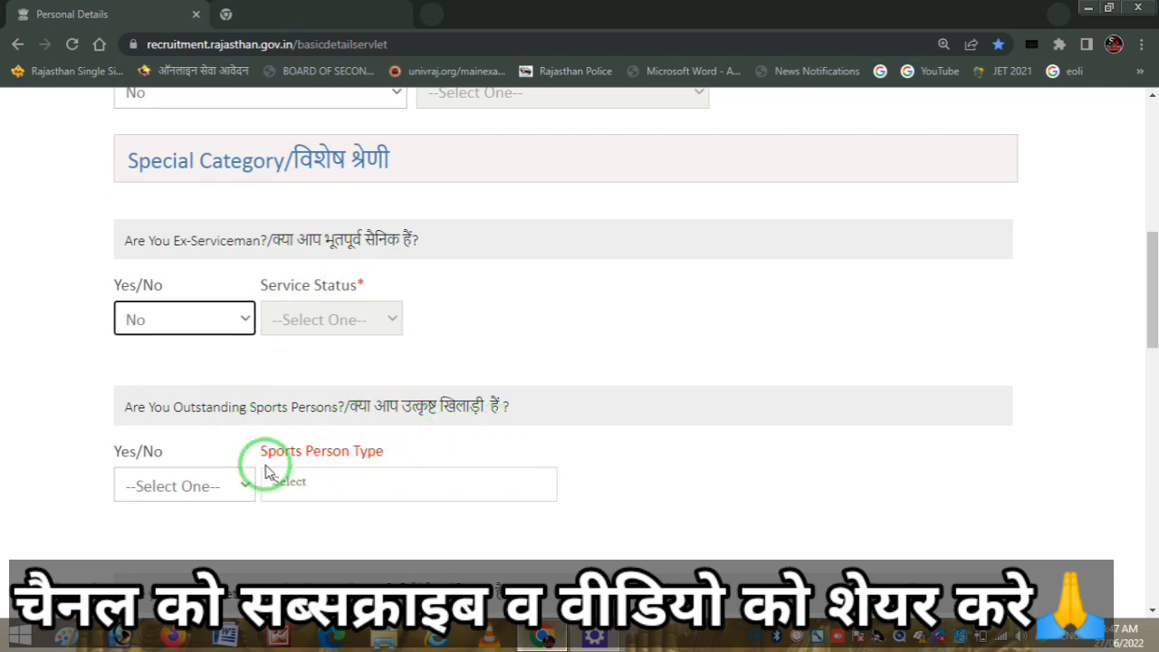
{"action": "left_click", "coordinate": [190, 486]}
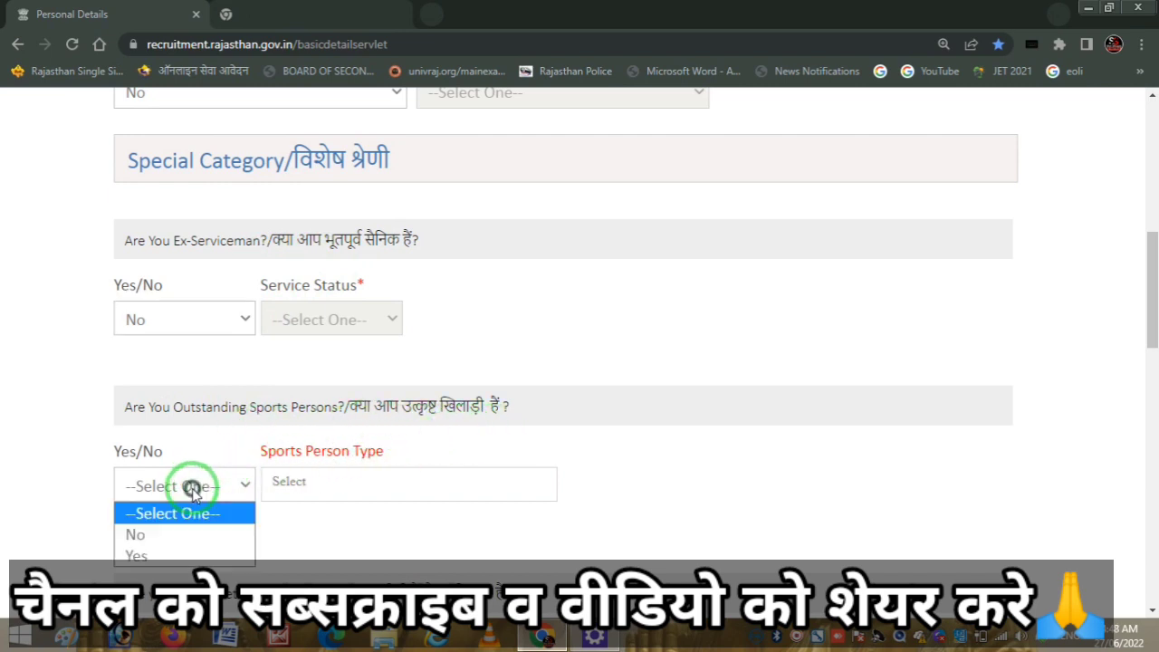
{"action": "left_click", "coordinate": [152, 557]}
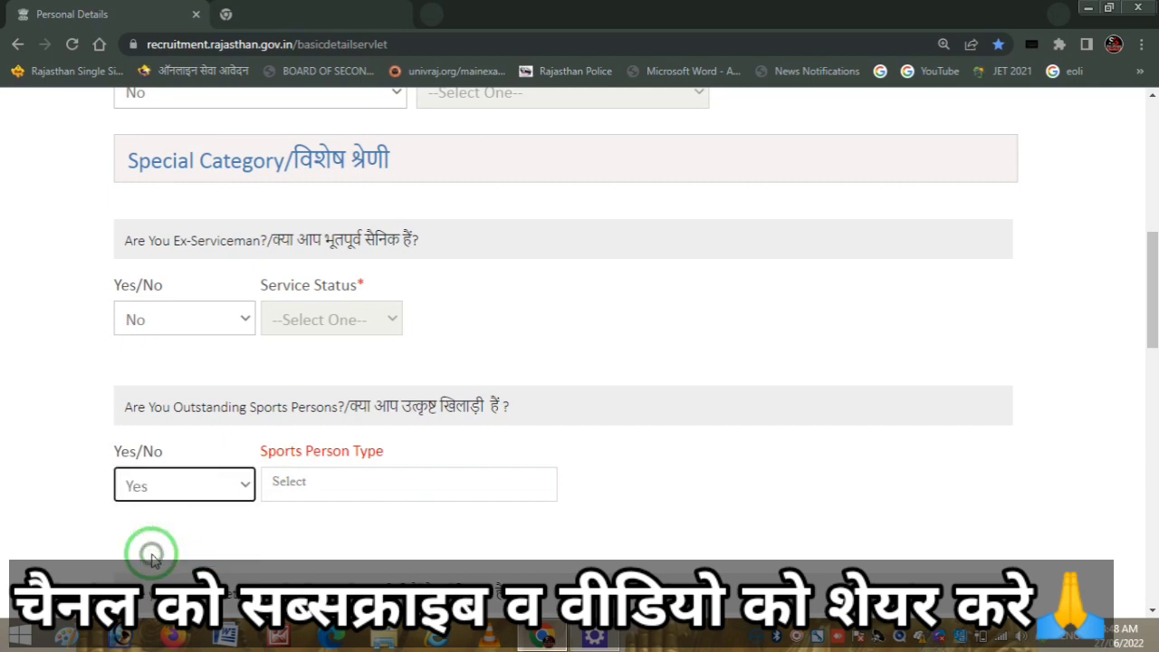
{"action": "left_click", "coordinate": [297, 482]}
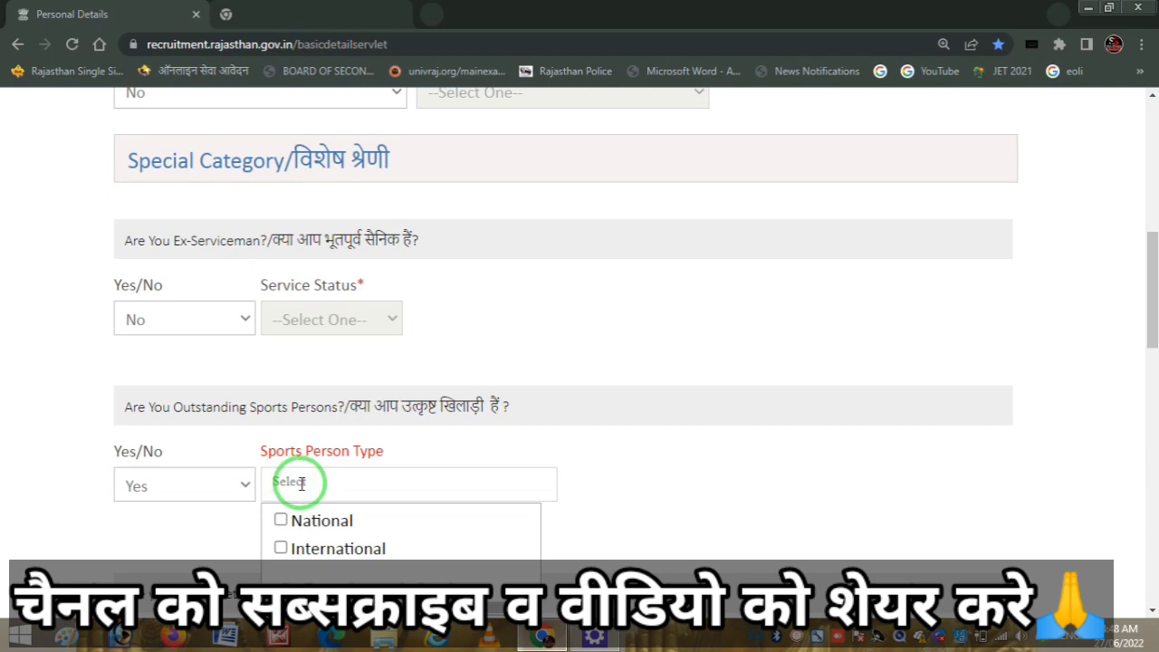
{"action": "left_click", "coordinate": [217, 445]}
{"action": "left_click", "coordinate": [194, 481]}
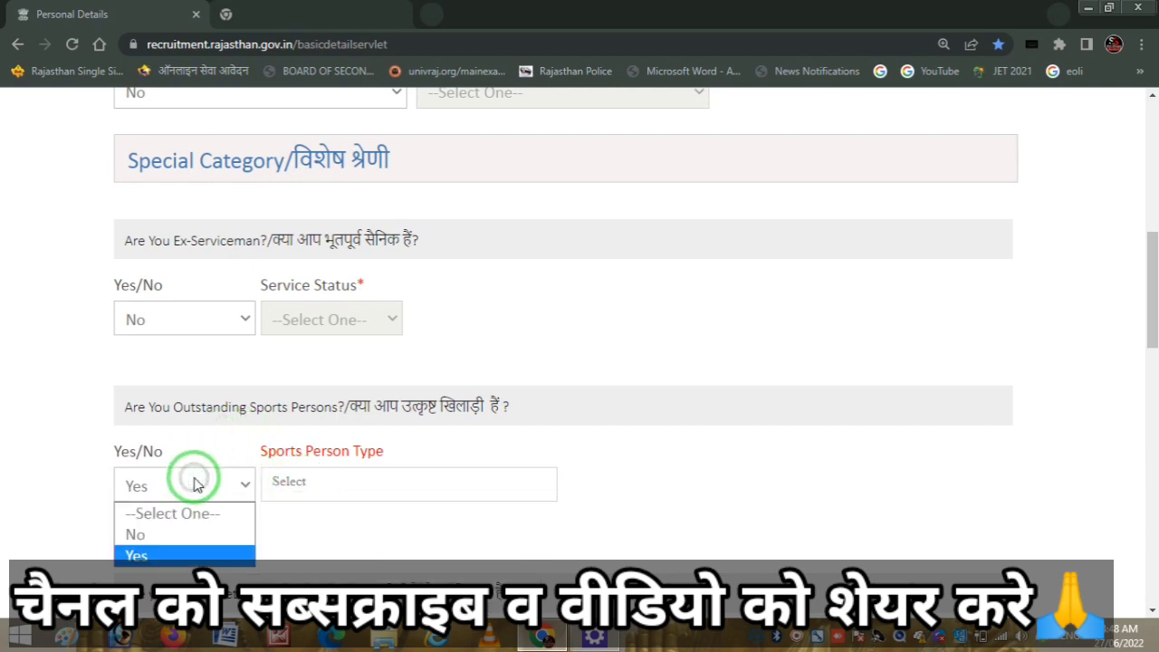
{"action": "left_click", "coordinate": [163, 534]}
{"action": "scroll", "coordinate": [1154, 317], "scroll_direction": "down", "scroll_amount": 1}
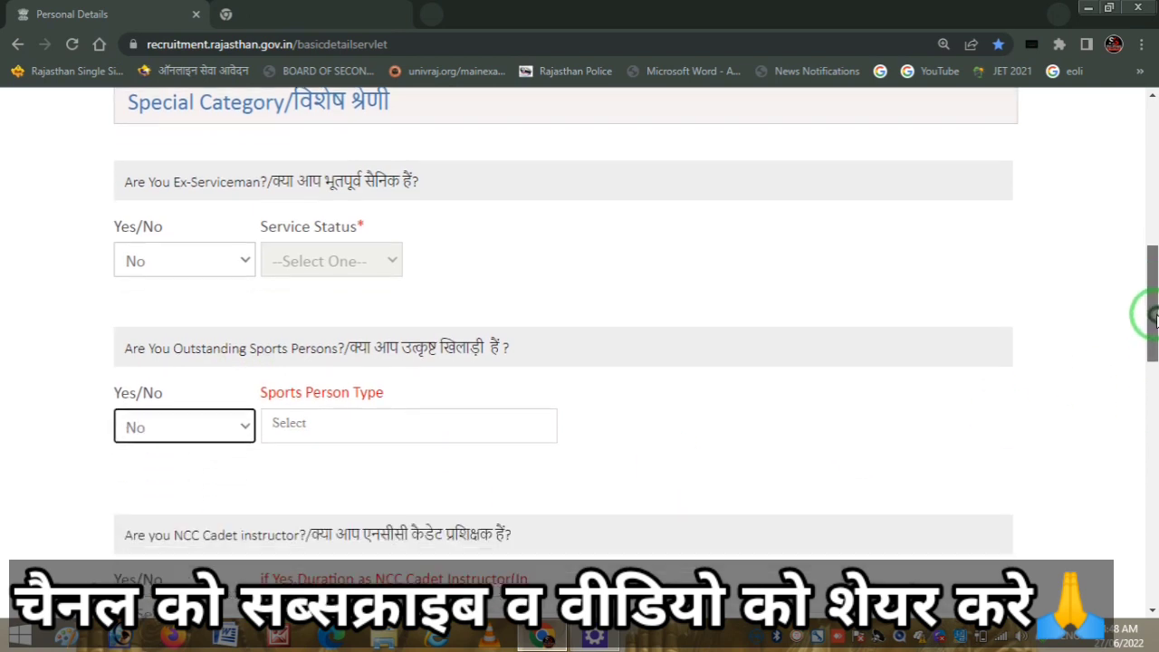
- Answer No to the NCC cadet instructor and ex-prisoner questions
{"action": "left_click_drag", "start_coordinate": [1155, 317], "coordinate": [1143, 390]}
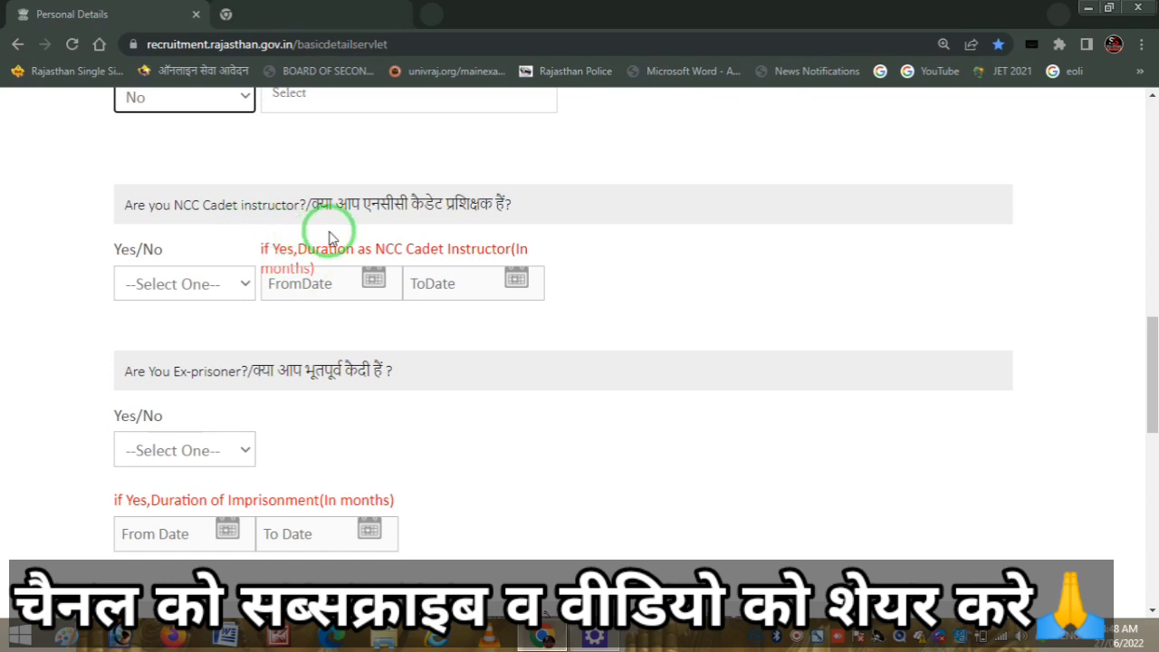
{"action": "left_click", "coordinate": [199, 284]}
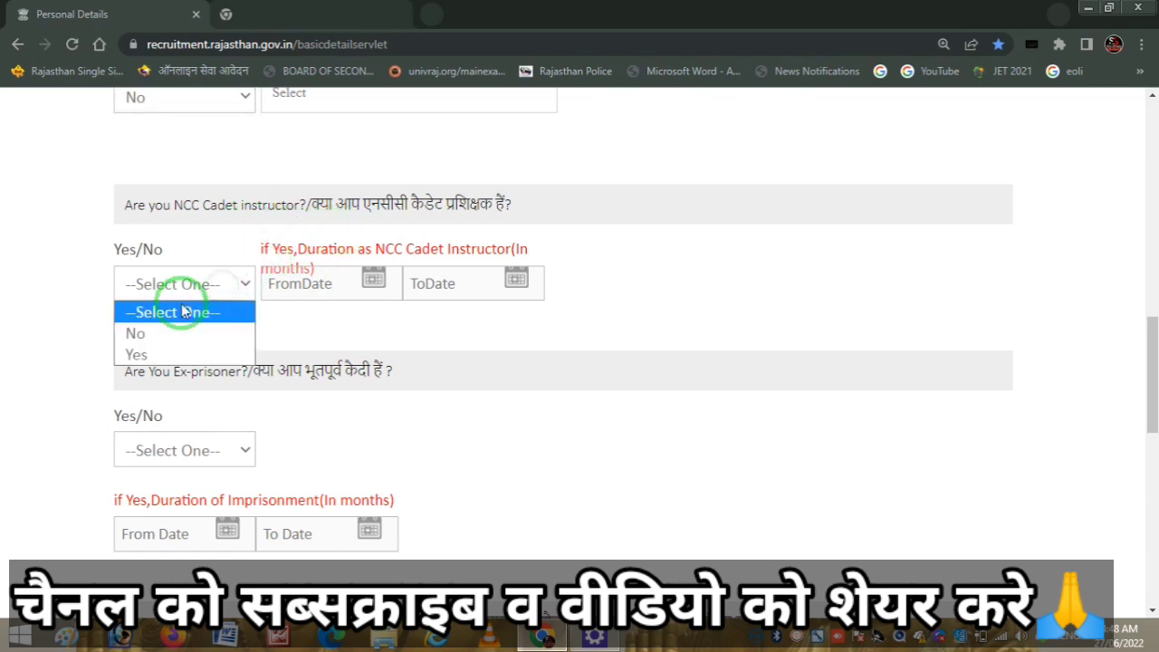
{"action": "left_click", "coordinate": [169, 333]}
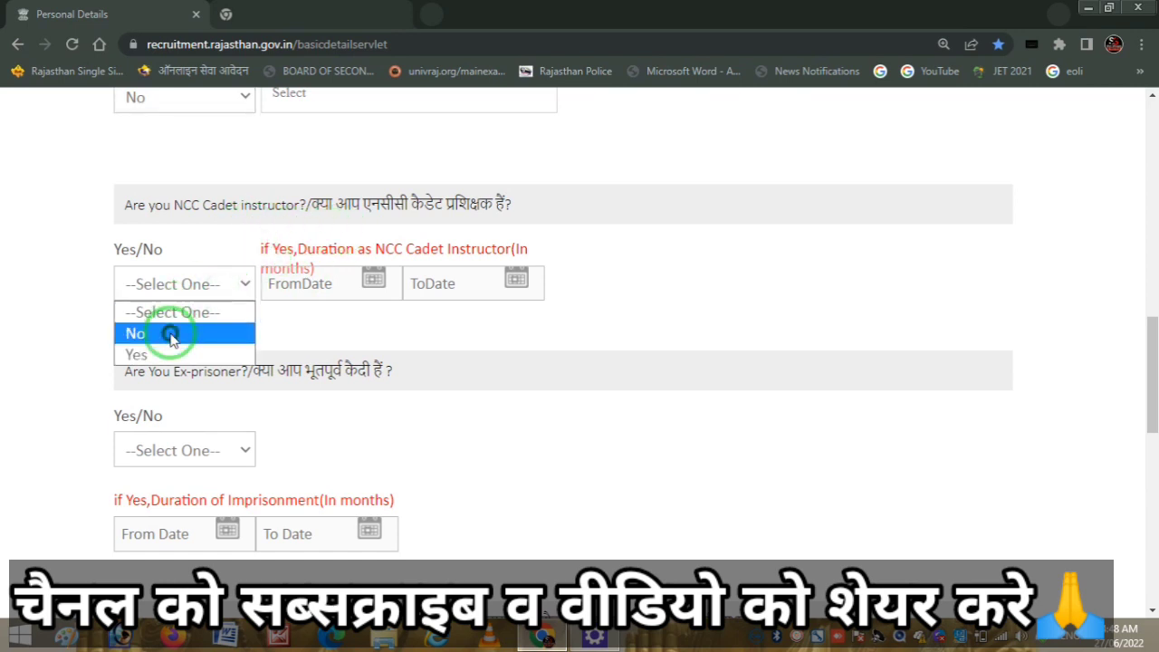
{"action": "left_click", "coordinate": [226, 450]}
{"action": "left_click", "coordinate": [172, 498]}
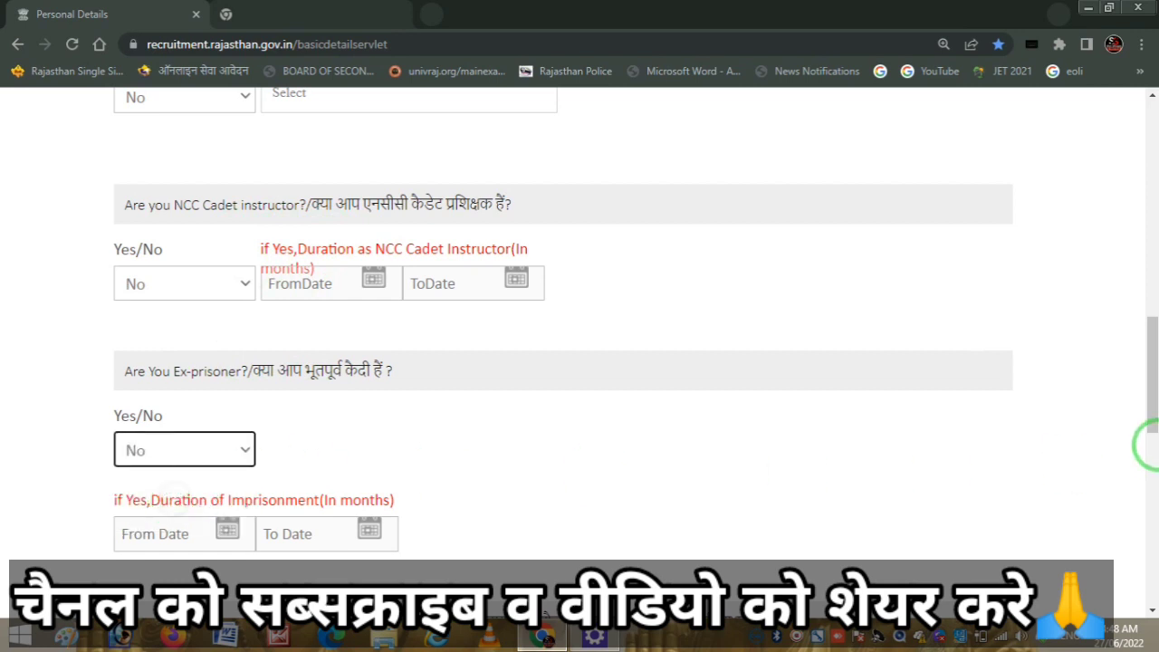
{"action": "scroll", "coordinate": [1149, 442], "scroll_direction": "down", "scroll_amount": 3}
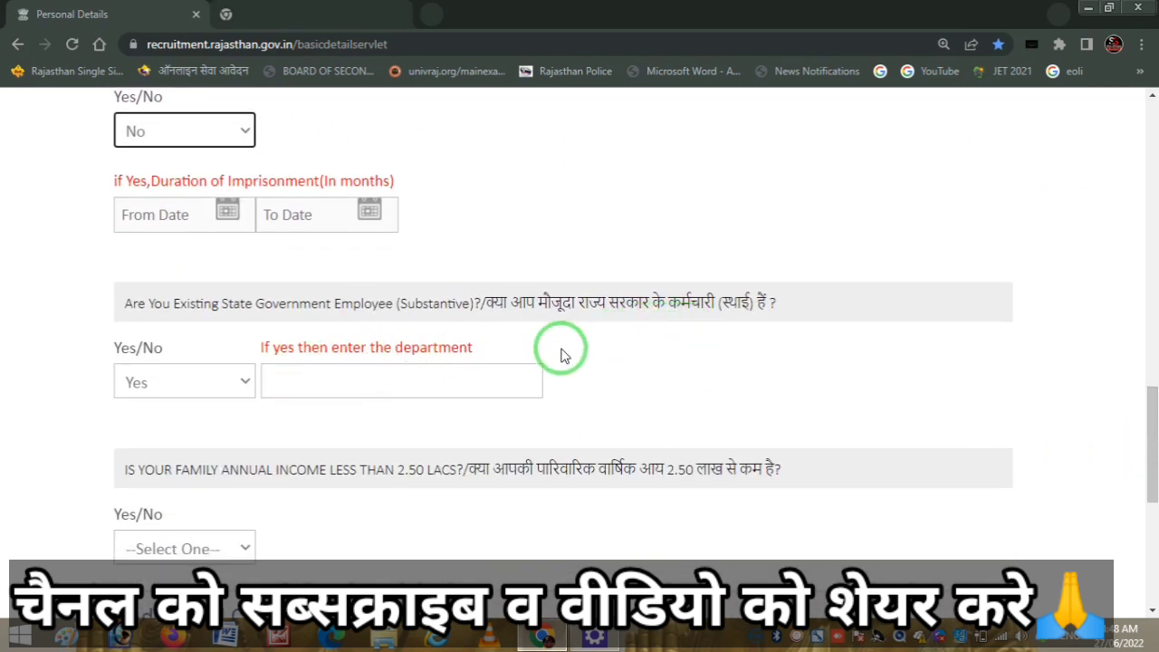
- Set the existing State Government Employee answer to No
{"action": "left_click", "coordinate": [207, 388]}
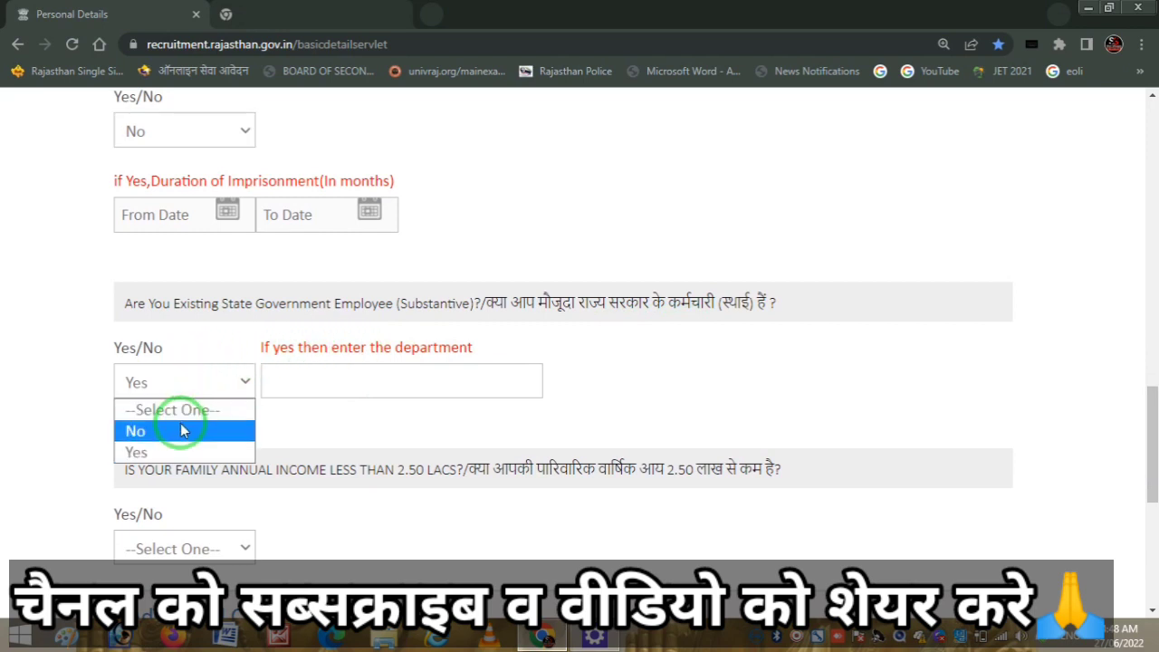
{"action": "left_click", "coordinate": [180, 427]}
{"action": "left_click", "coordinate": [202, 383]}
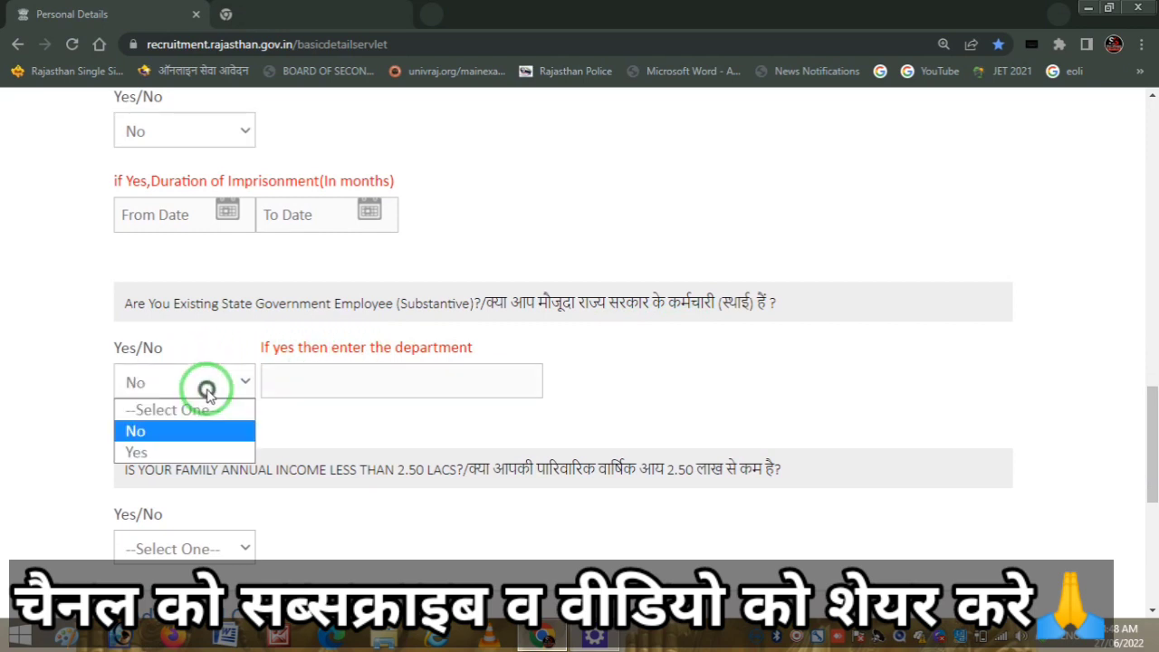
{"action": "left_click", "coordinate": [184, 442]}
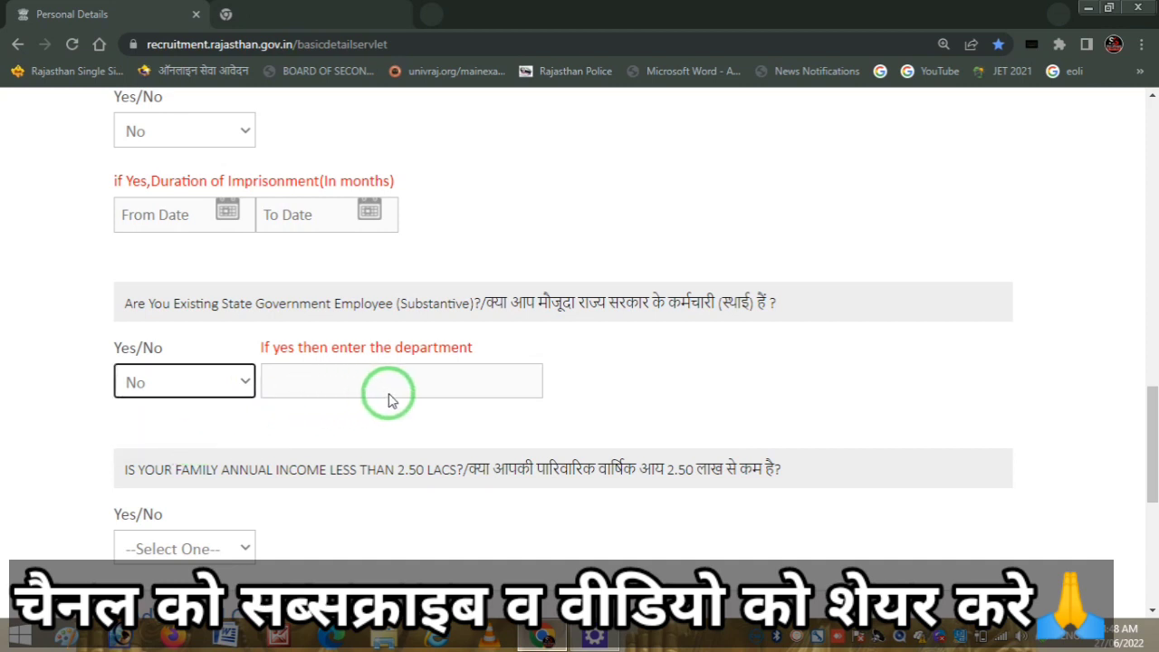
{"action": "left_click", "coordinate": [201, 371]}
{"action": "left_click", "coordinate": [156, 434]}
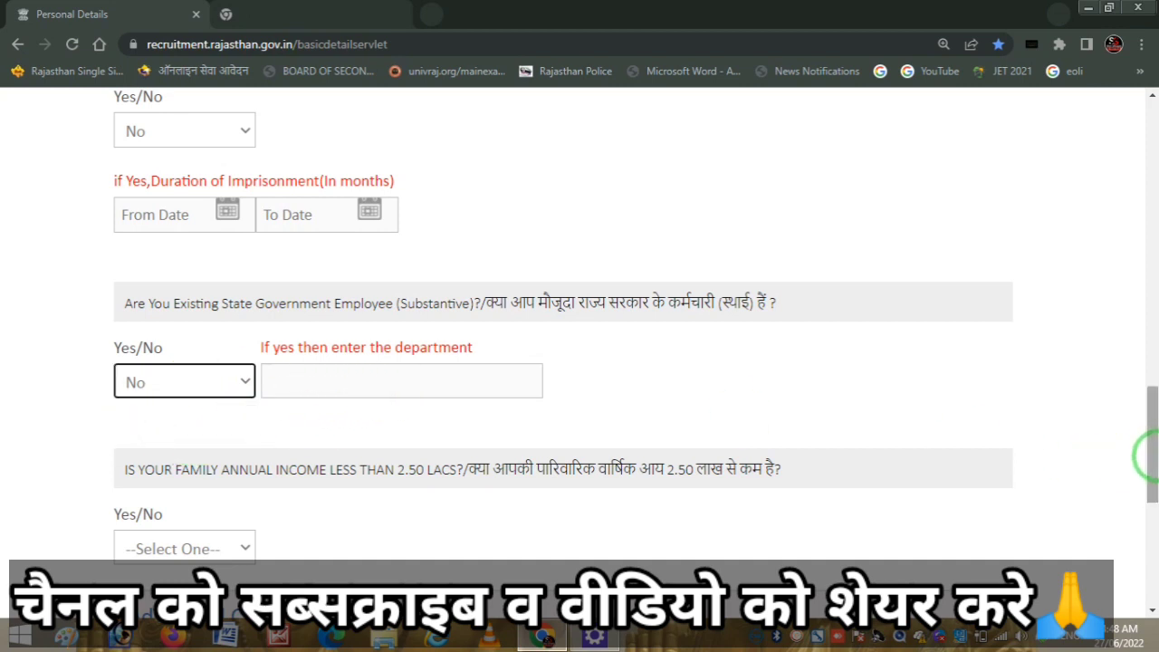
{"action": "left_click_drag", "start_coordinate": [1145, 456], "coordinate": [1146, 476]}
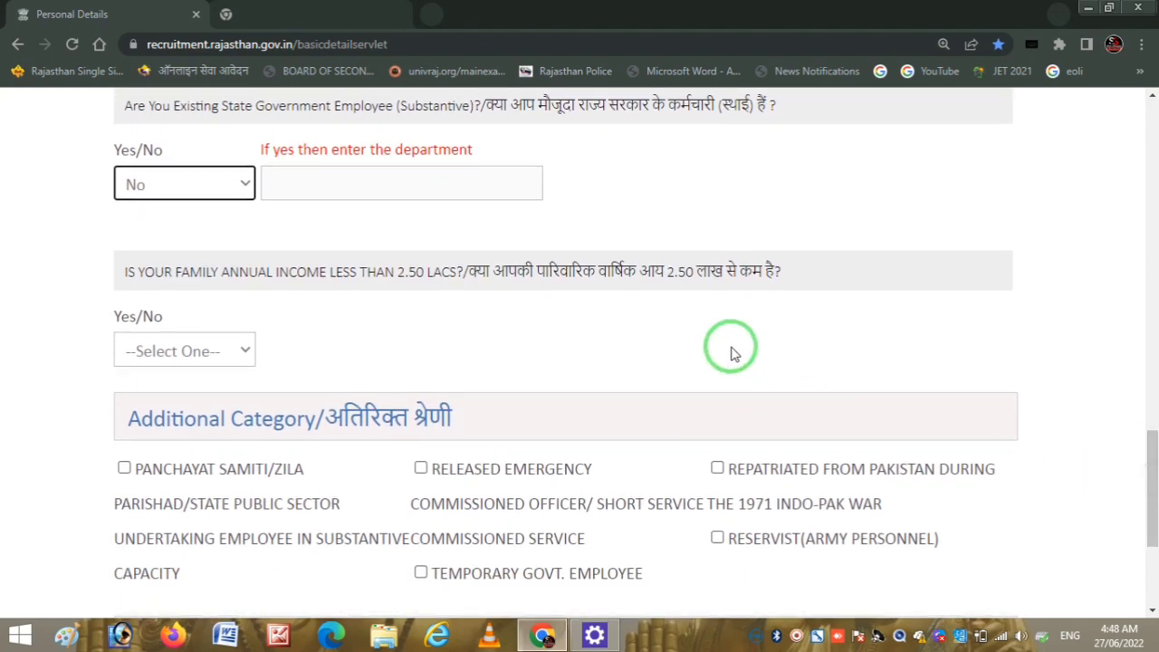
- Answer Yes to family annual income below 2.50 lacs and confirm the warning prompt
{"action": "left_click", "coordinate": [238, 353]}
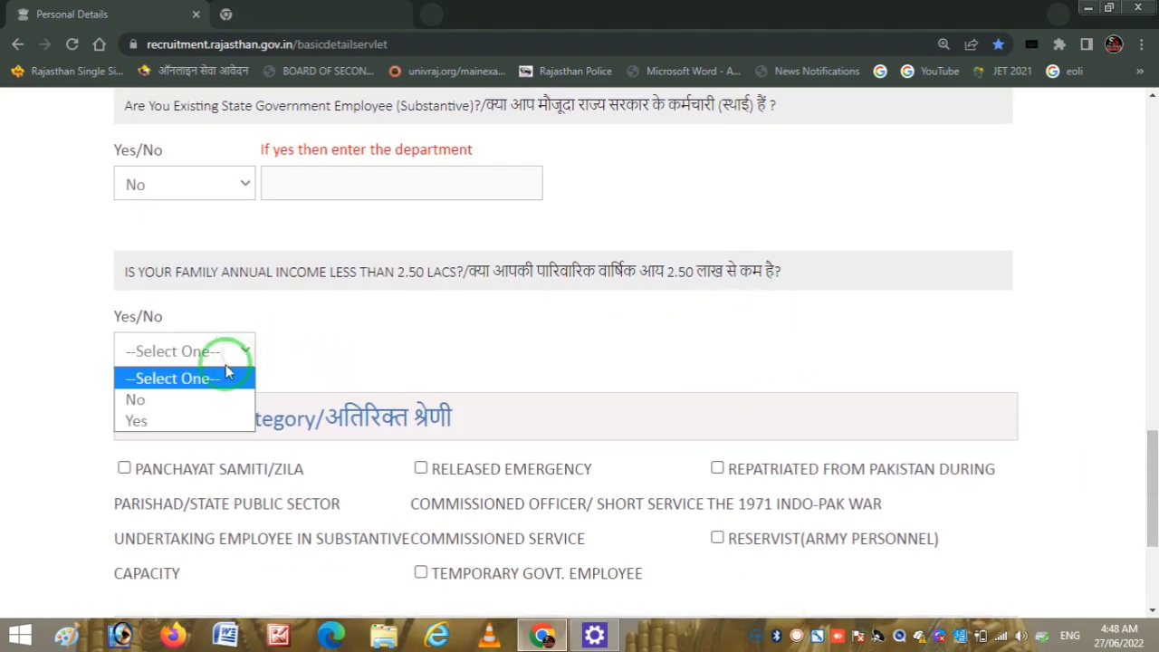
{"action": "left_click", "coordinate": [157, 422]}
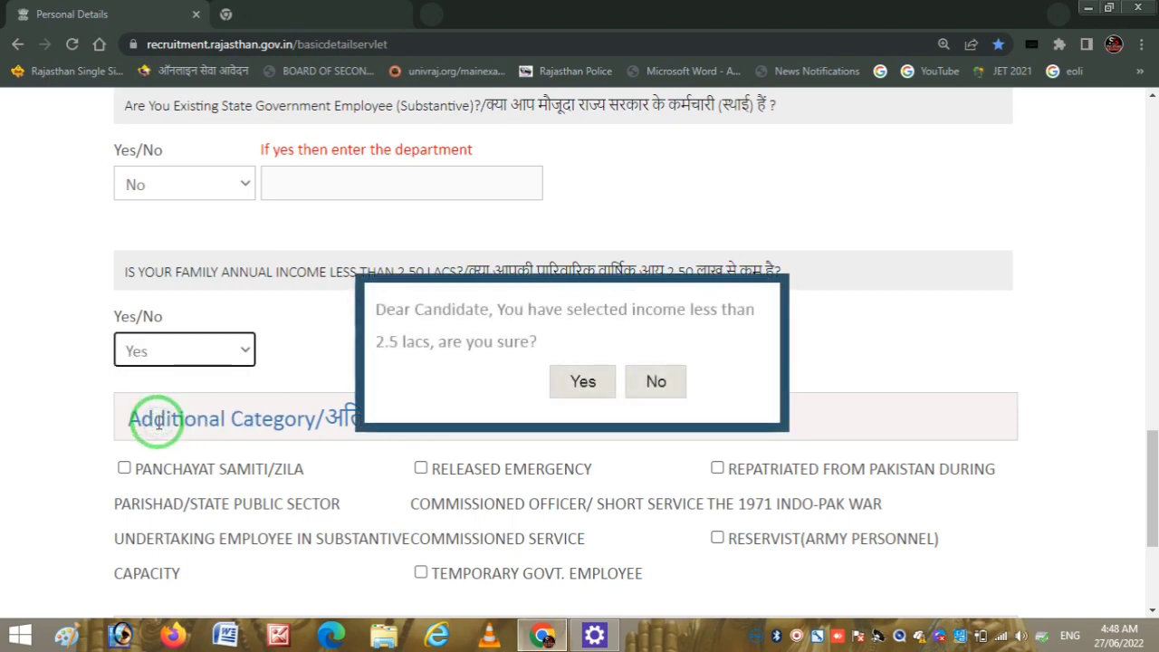
{"action": "left_click", "coordinate": [583, 382]}
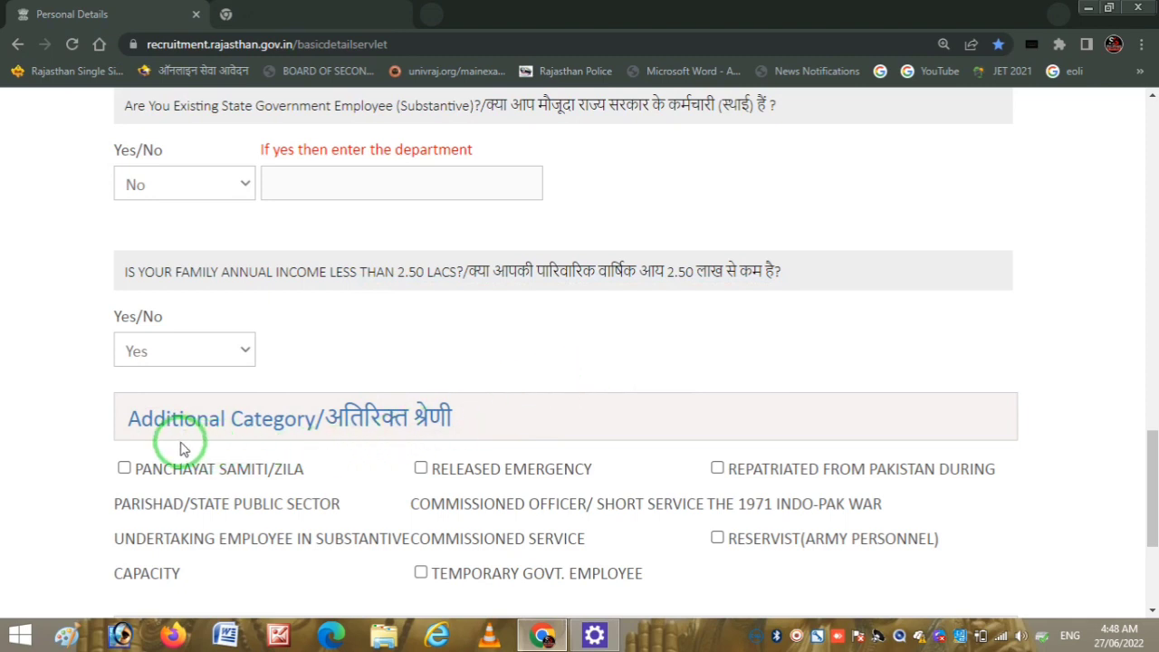
- Set Sports Marks Benefit to No, after briefly trying Yes with International, and continue
{"action": "left_click_drag", "start_coordinate": [1150, 459], "coordinate": [1150, 507]}
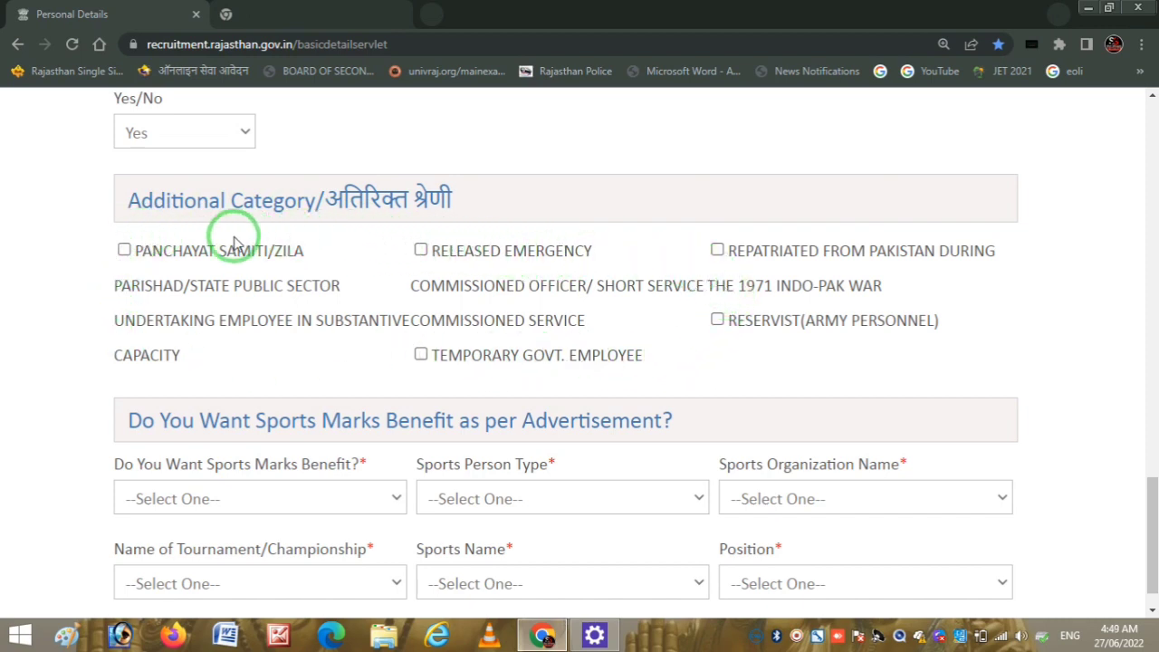
{"action": "scroll", "coordinate": [1152, 512], "scroll_direction": "down", "scroll_amount": 2}
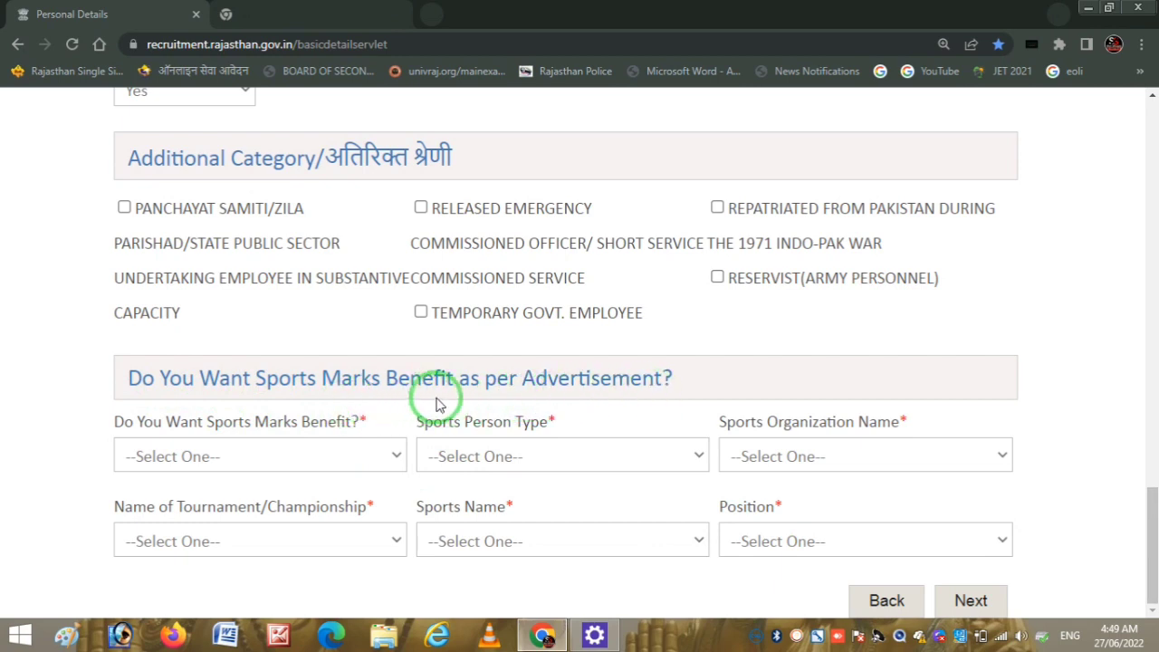
{"action": "left_click", "coordinate": [333, 462]}
{"action": "left_click", "coordinate": [229, 527]}
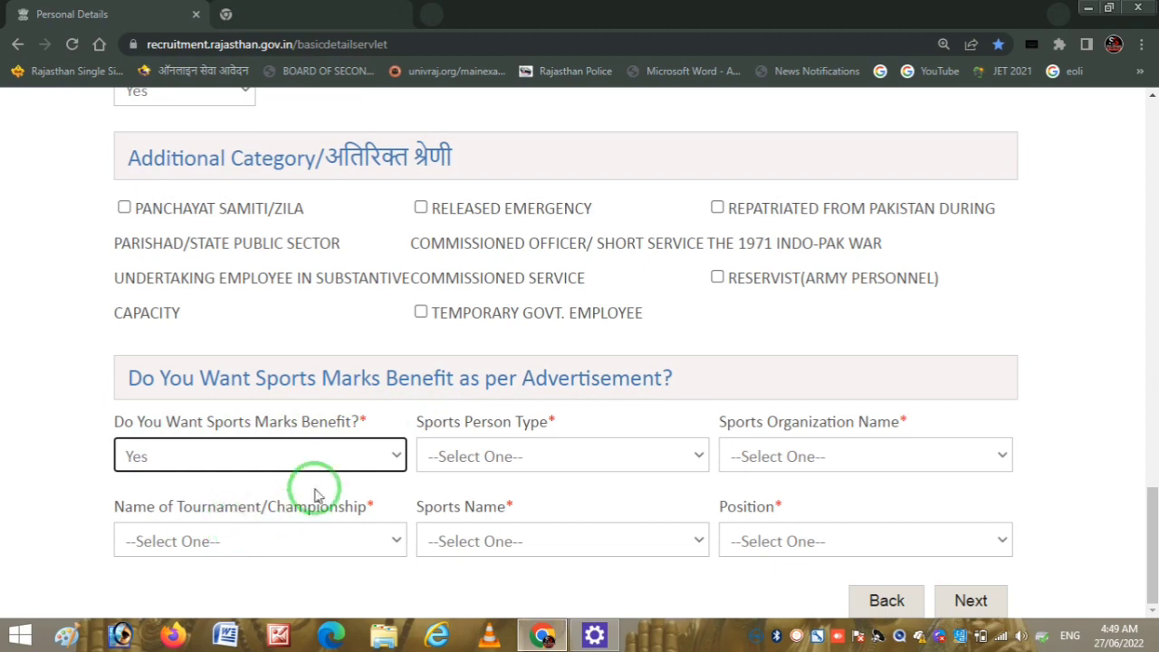
{"action": "left_click", "coordinate": [615, 470]}
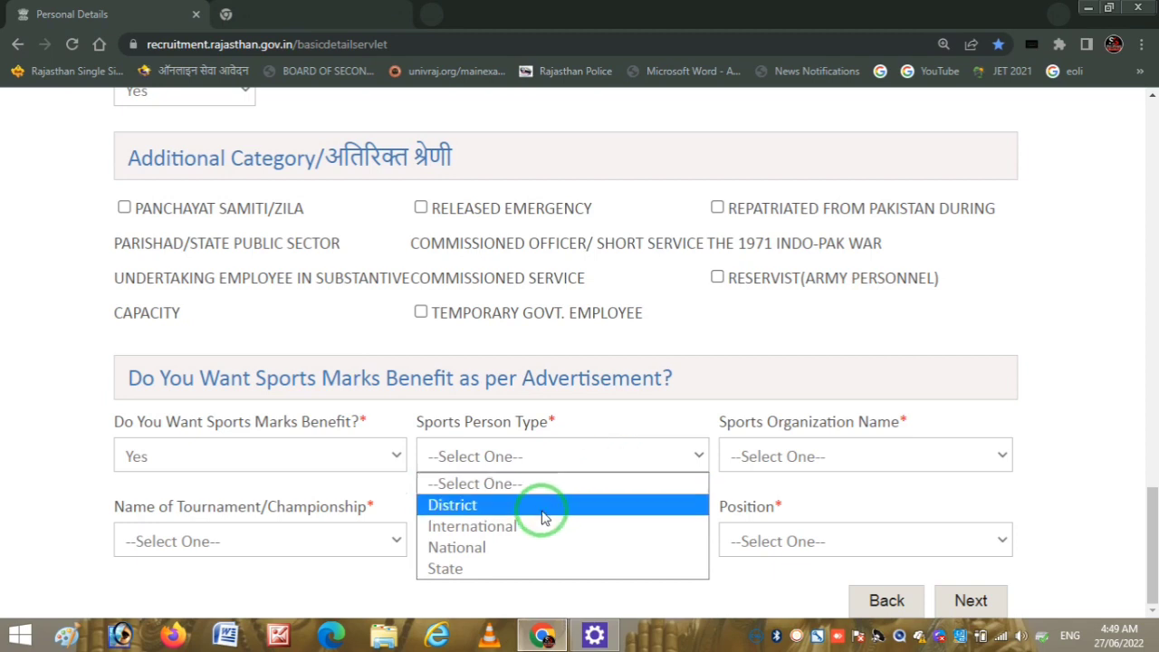
{"action": "left_click", "coordinate": [535, 535]}
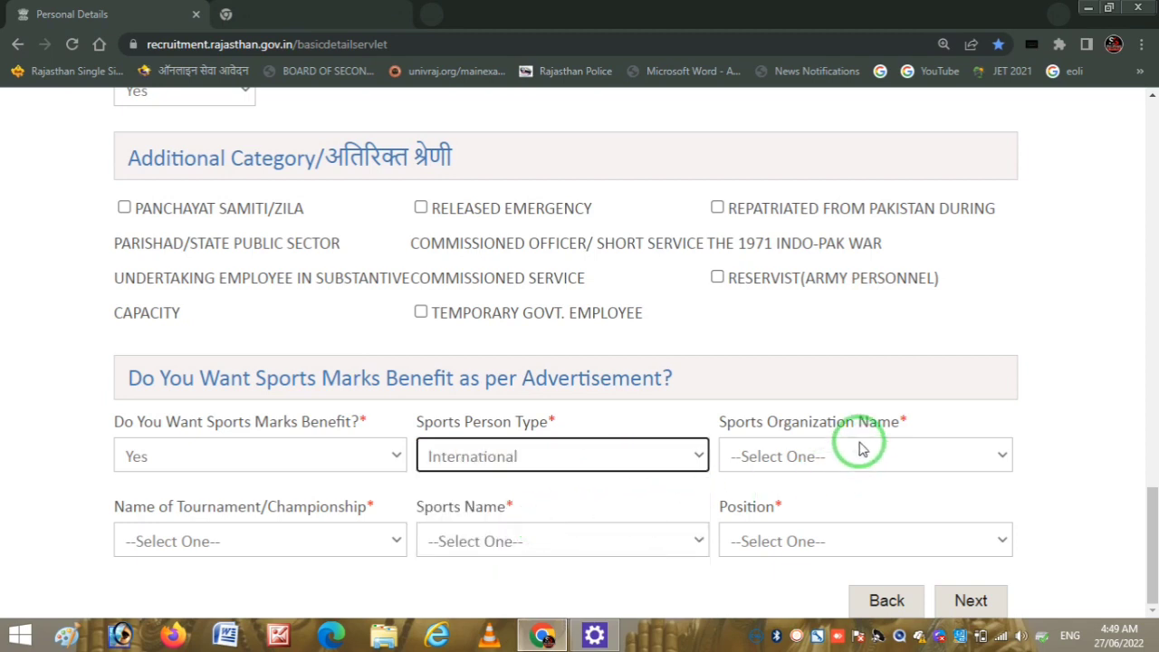
{"action": "left_click", "coordinate": [887, 452]}
{"action": "left_click", "coordinate": [510, 537]}
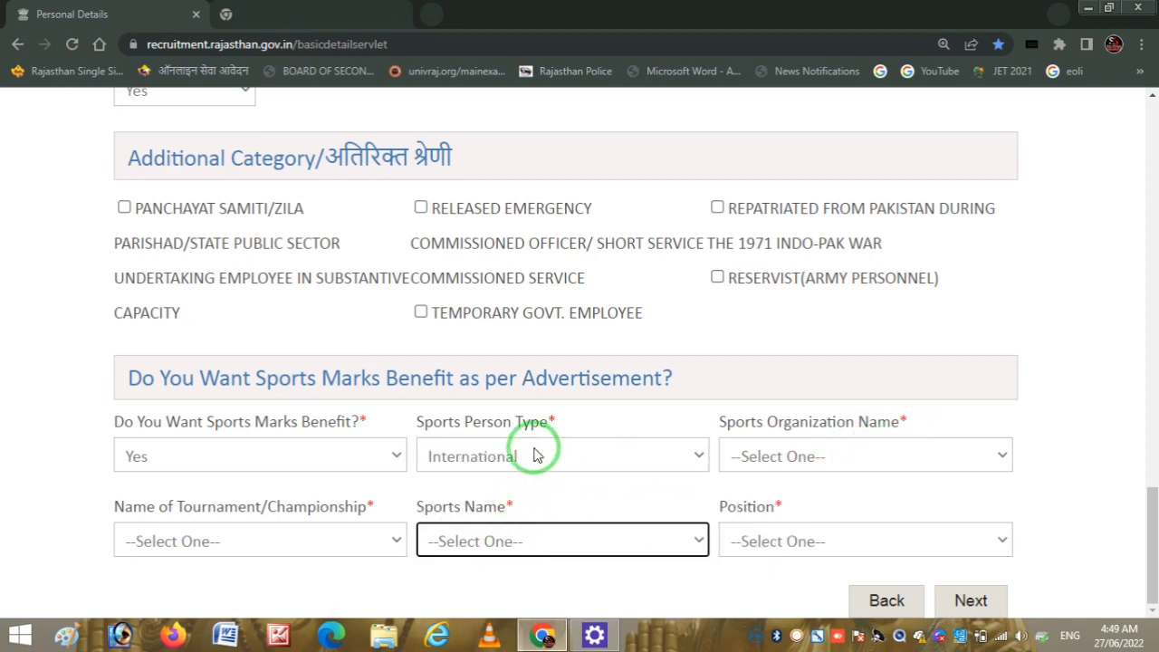
{"action": "left_click", "coordinate": [815, 543]}
{"action": "left_click", "coordinate": [820, 542]}
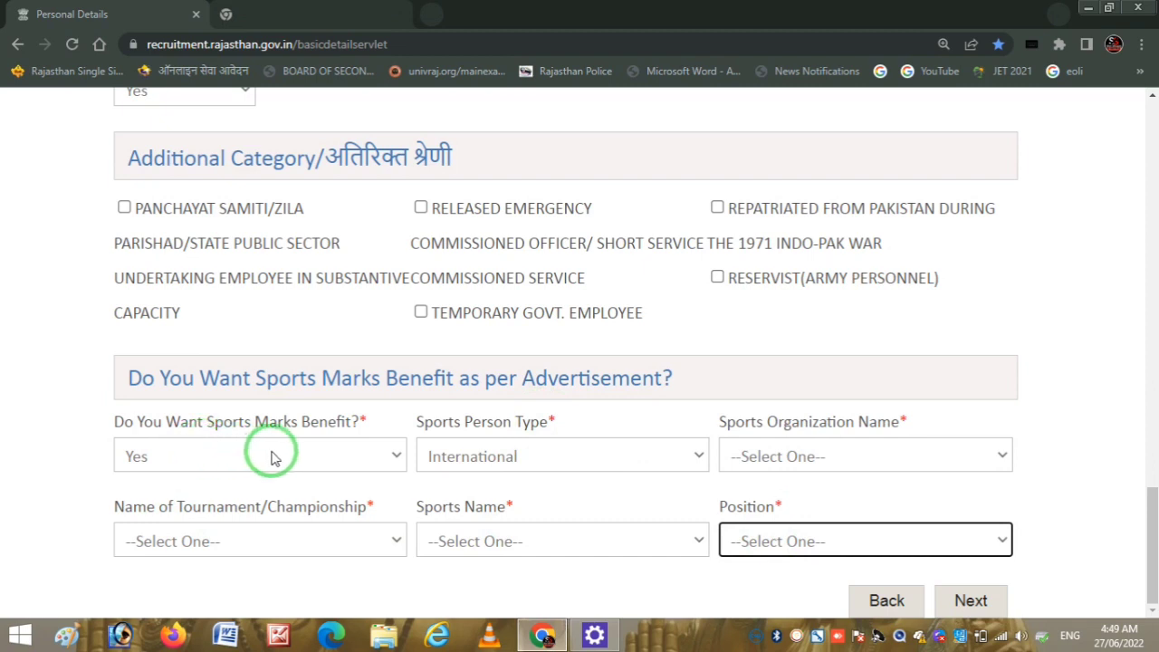
{"action": "left_click", "coordinate": [318, 458]}
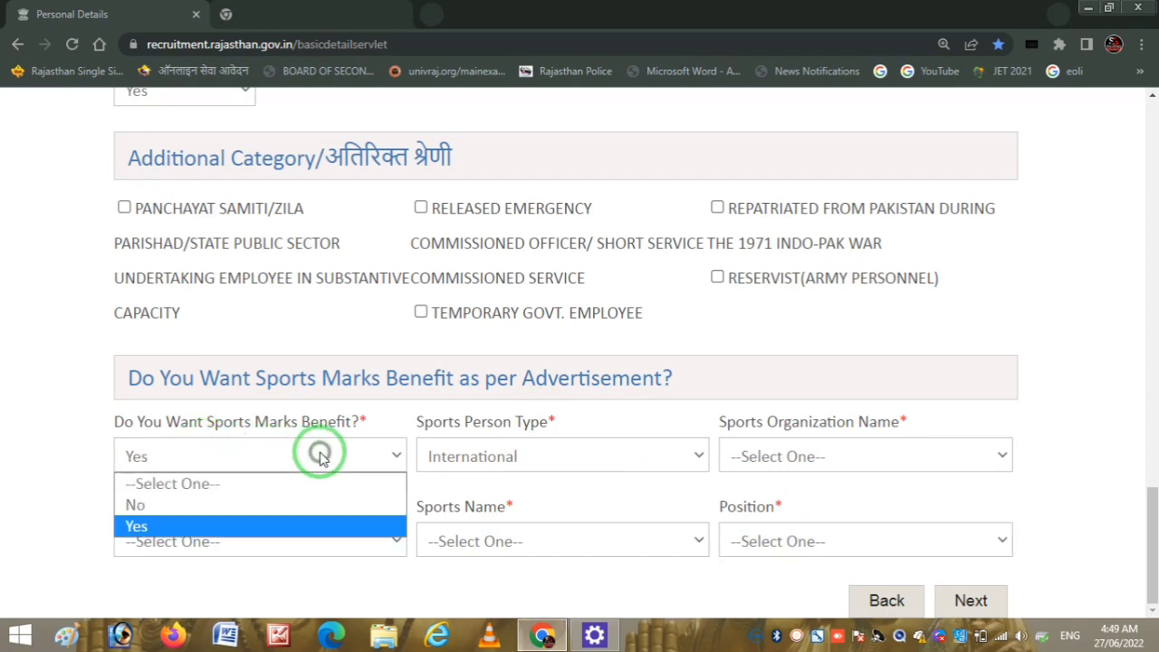
{"action": "left_click", "coordinate": [186, 507]}
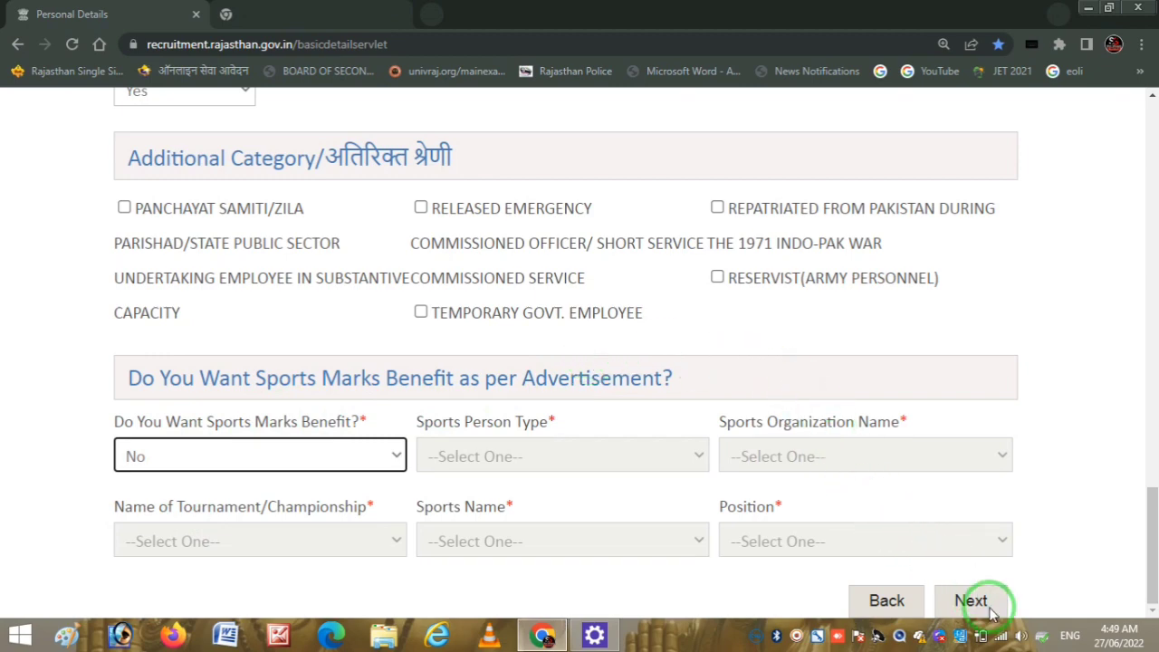
{"action": "left_click", "coordinate": [795, 636]}
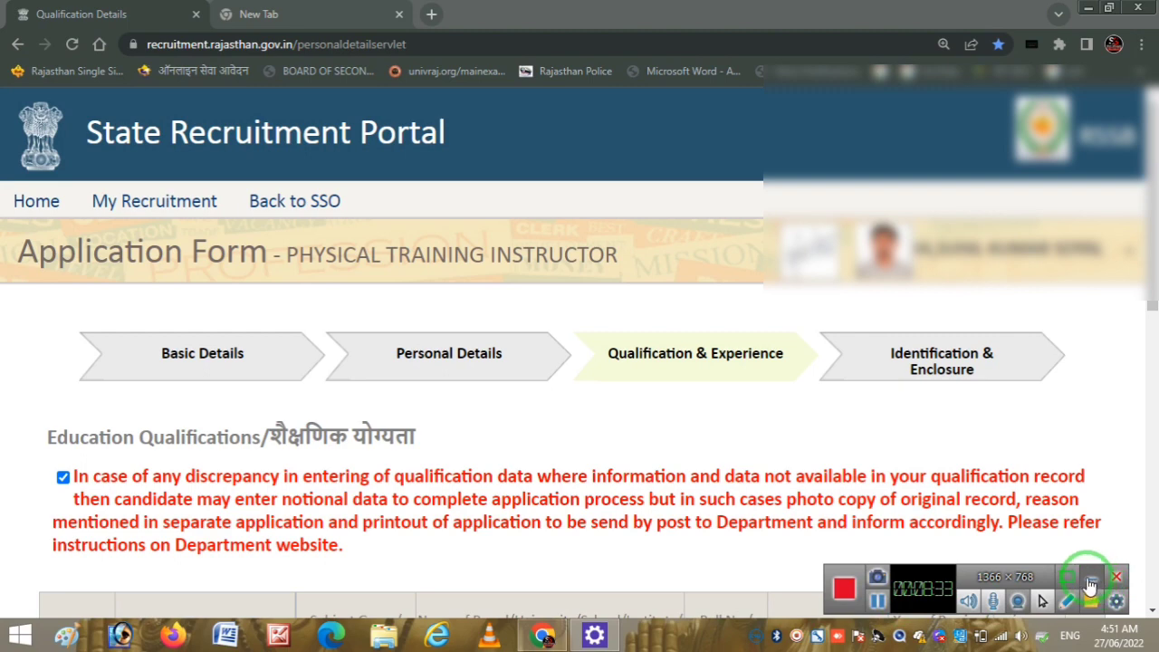
- Tick the notional-data declaration and scroll down to the Secondary, Sr.Secondary and Graduation rows
{"action": "left_click", "coordinate": [1089, 579]}
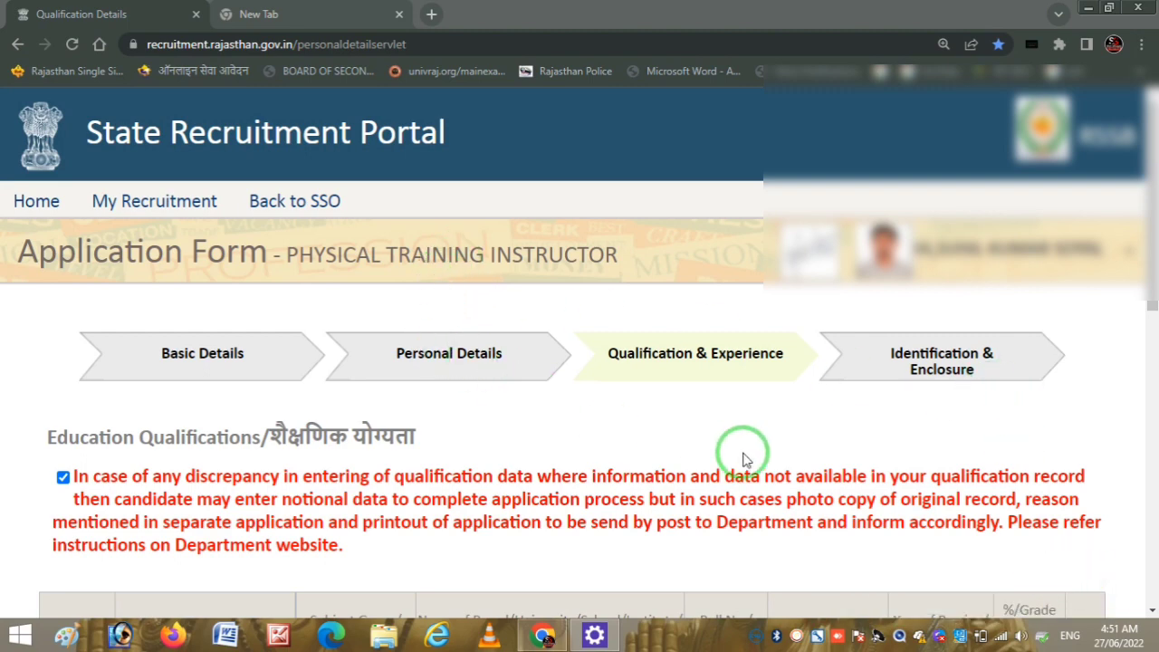
{"action": "mouse_move", "coordinate": [621, 370]}
{"action": "left_mouse_down"}
{"action": "mouse_move", "coordinate": [802, 375]}
{"action": "mouse_move", "coordinate": [774, 326]}
{"action": "mouse_move", "coordinate": [621, 320]}
{"action": "mouse_move", "coordinate": [603, 367]}
{"action": "mouse_move", "coordinate": [743, 407]}
{"action": "left_mouse_up"}
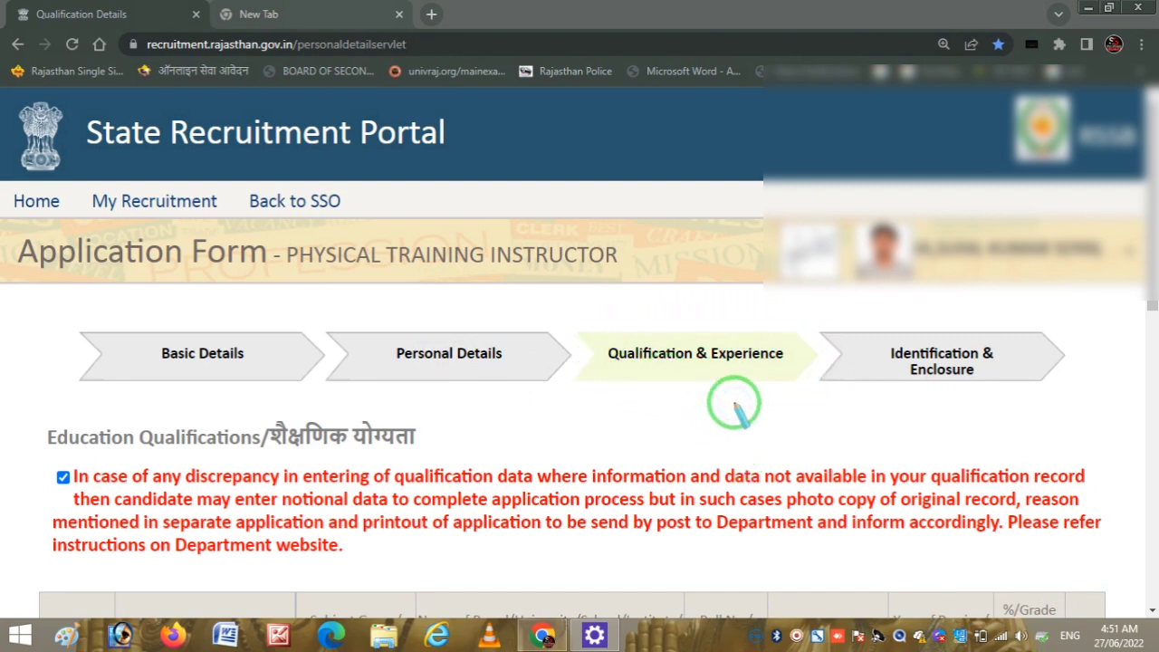
{"action": "left_click_drag", "start_coordinate": [49, 445], "coordinate": [213, 433]}
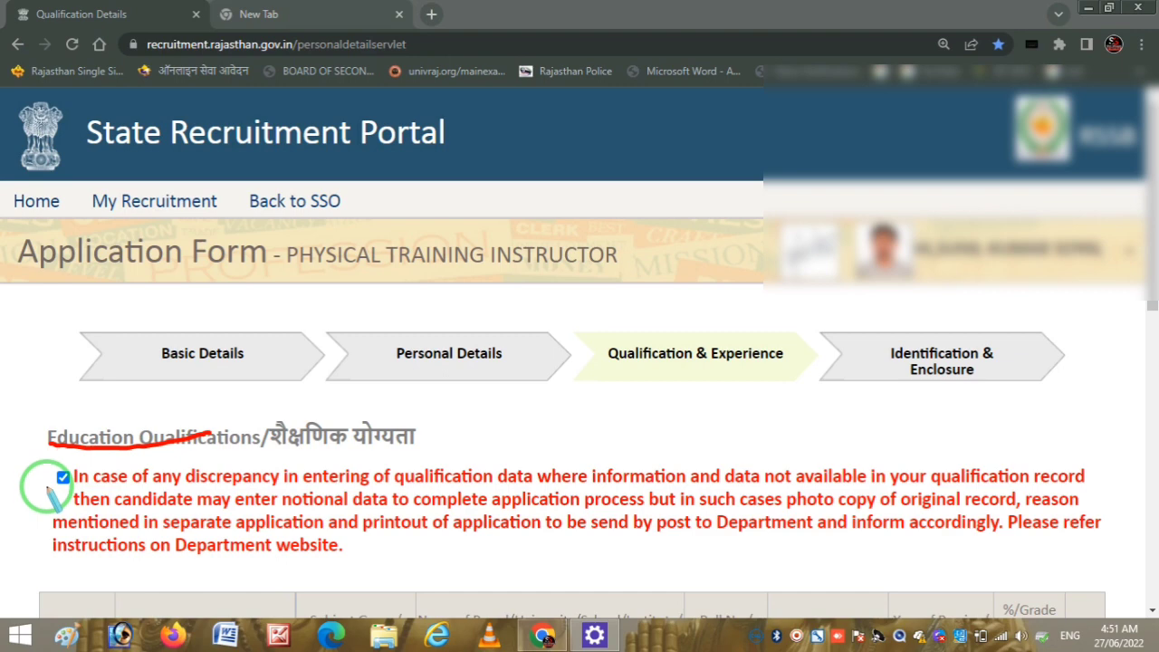
{"action": "mouse_move", "coordinate": [47, 484]}
{"action": "left_mouse_down"}
{"action": "mouse_move", "coordinate": [57, 460]}
{"action": "mouse_move", "coordinate": [39, 473]}
{"action": "mouse_move", "coordinate": [104, 485]}
{"action": "left_mouse_up"}
{"action": "key", "text": "e"}
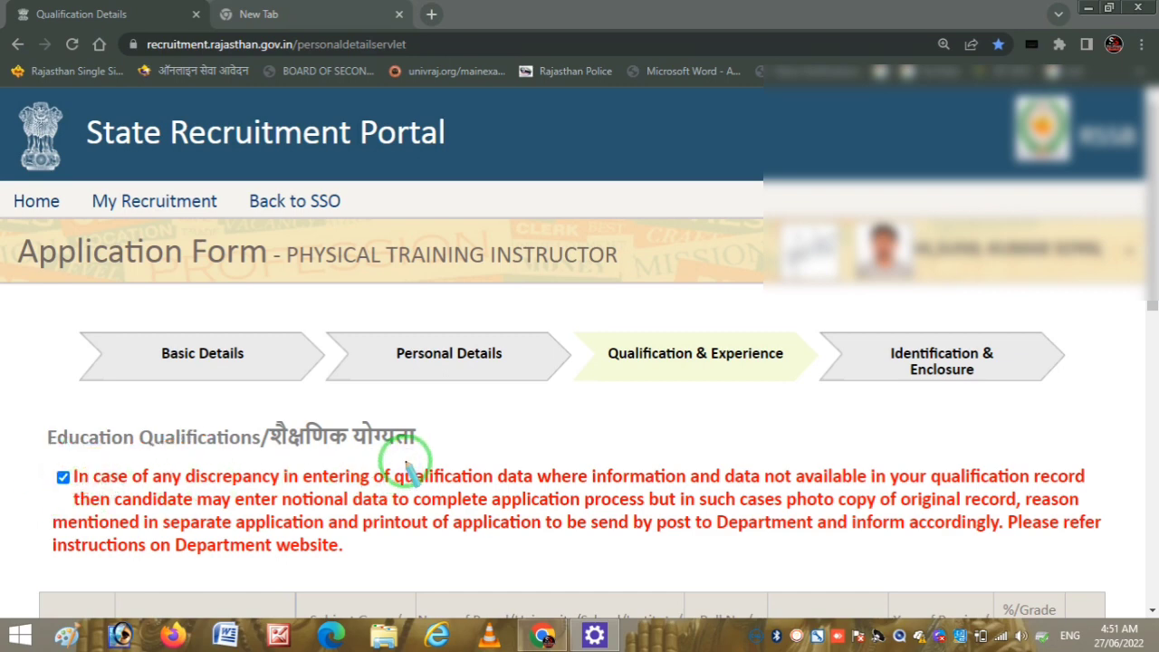
{"action": "left_click_drag", "start_coordinate": [1148, 181], "coordinate": [1148, 339]}
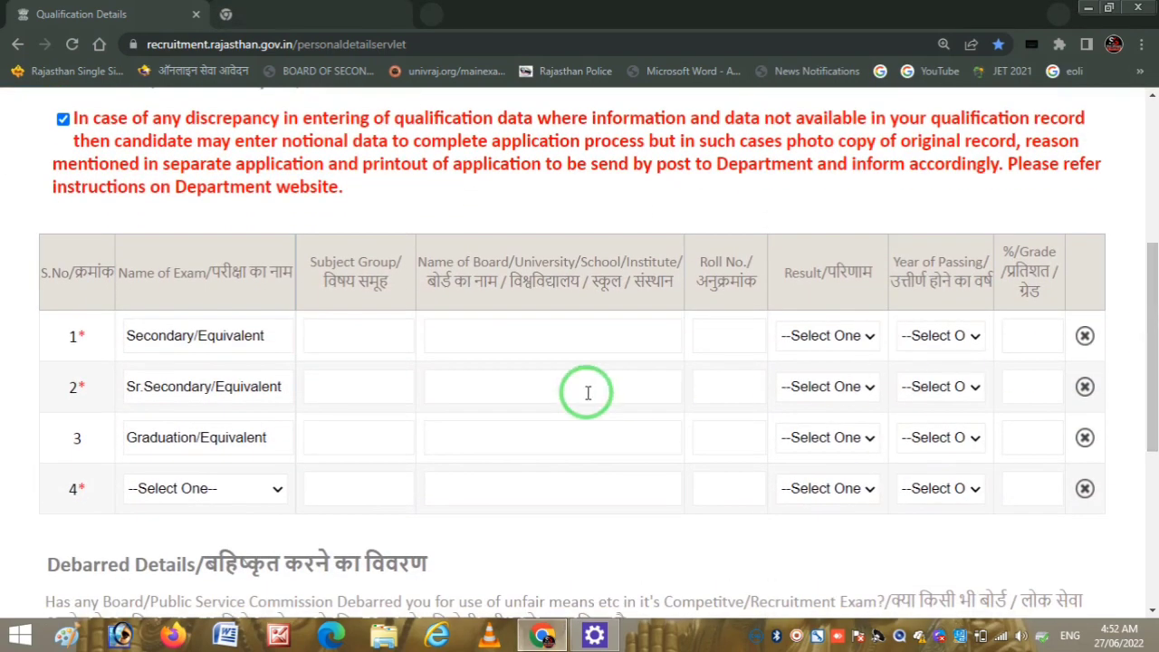
- Enter 'ALL SUBJECT' as the Secondary subject group
{"action": "key", "text": "ctrl+t"}
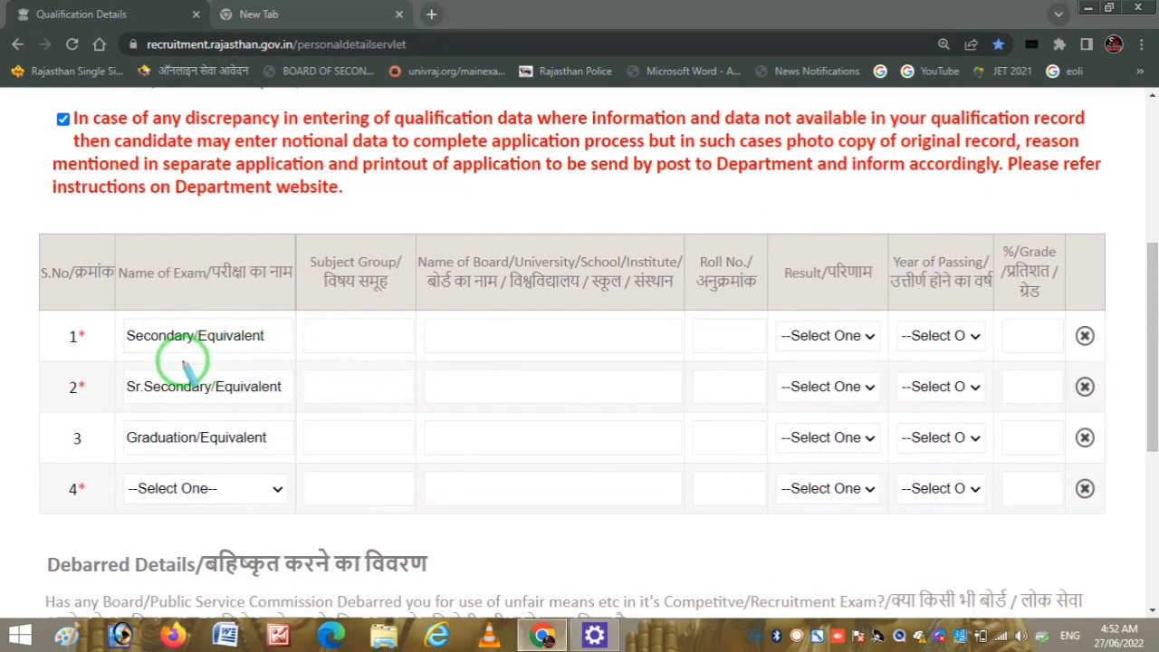
{"action": "left_click_drag", "start_coordinate": [138, 350], "coordinate": [218, 342]}
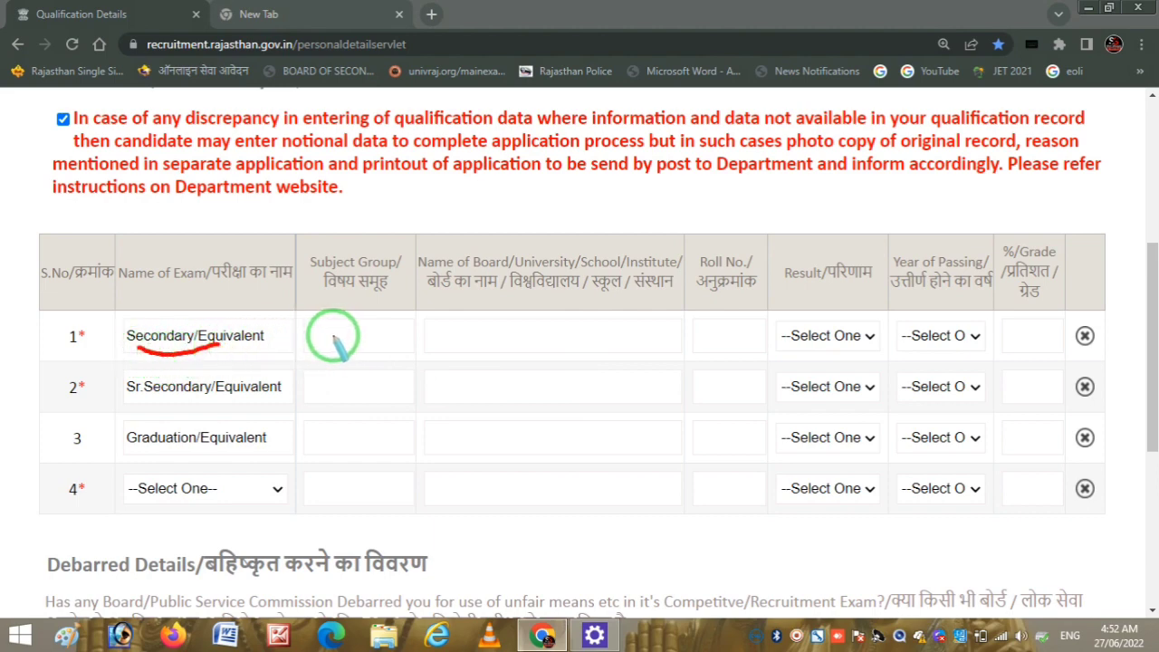
{"action": "left_click_drag", "start_coordinate": [313, 332], "coordinate": [363, 324]}
{"action": "right_click", "coordinate": [363, 331]}
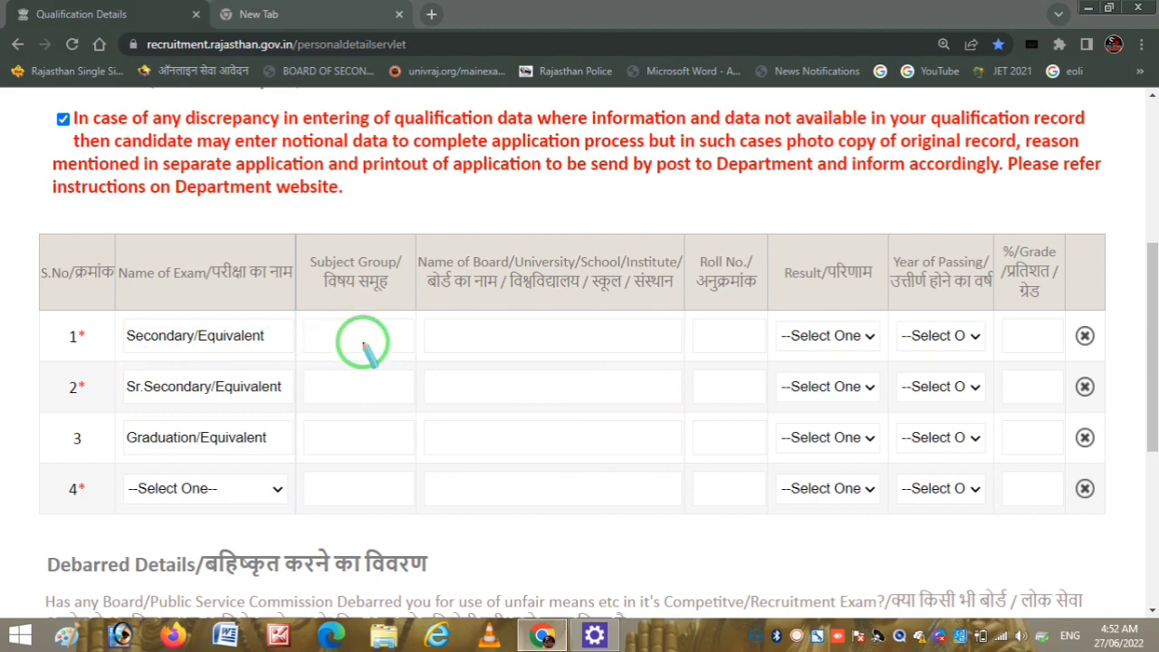
{"action": "key", "text": "Escape"}
{"action": "left_click", "coordinate": [363, 336]}
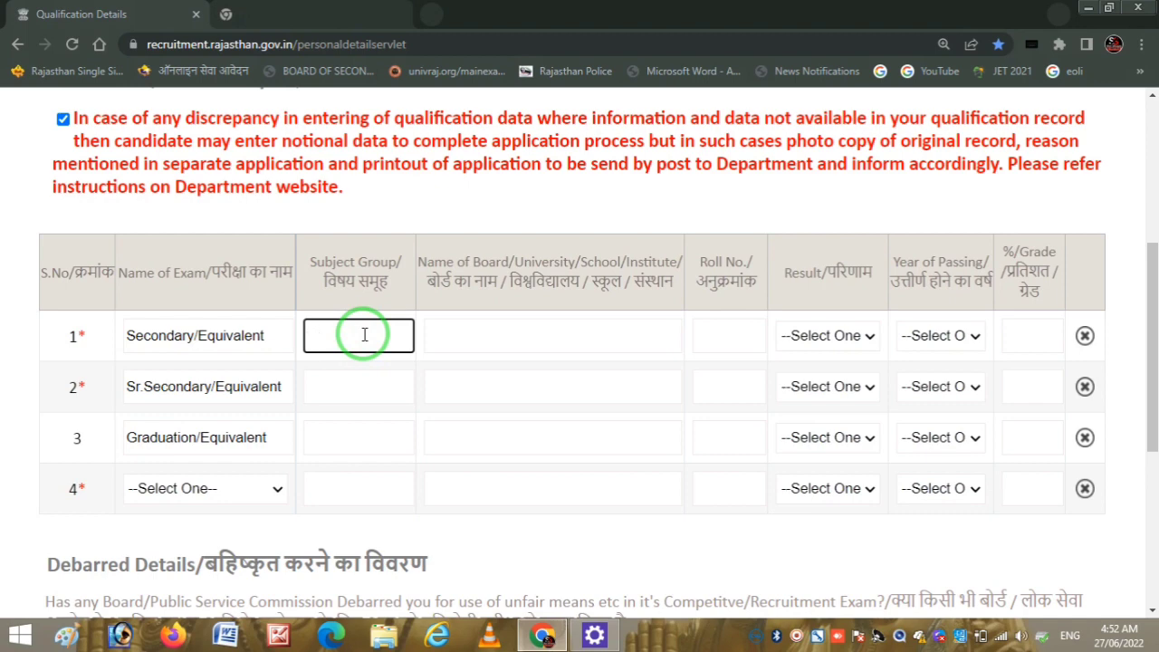
{"action": "type", "text": "ALLL"}
{"action": "key", "text": "BackSpace"}
{"action": "type", "text": "SUBJECT"}
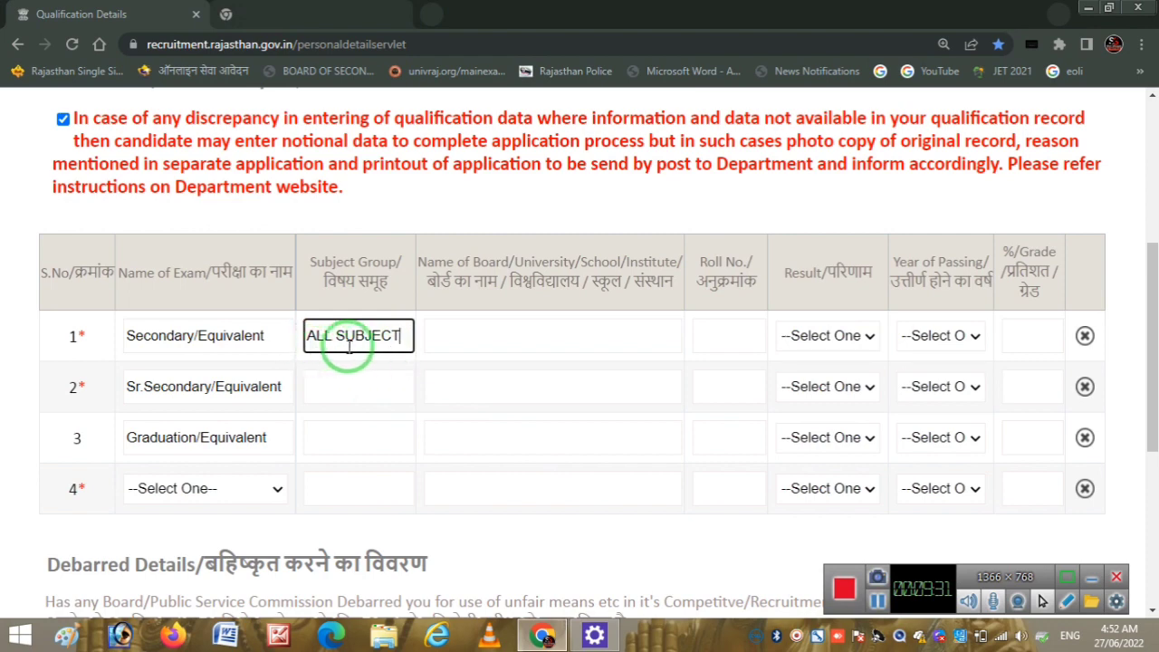
- Fill the Secondary board BSER AJMER and roll number, initially choosing CGPA and 2009
{"action": "left_click", "coordinate": [534, 338]}
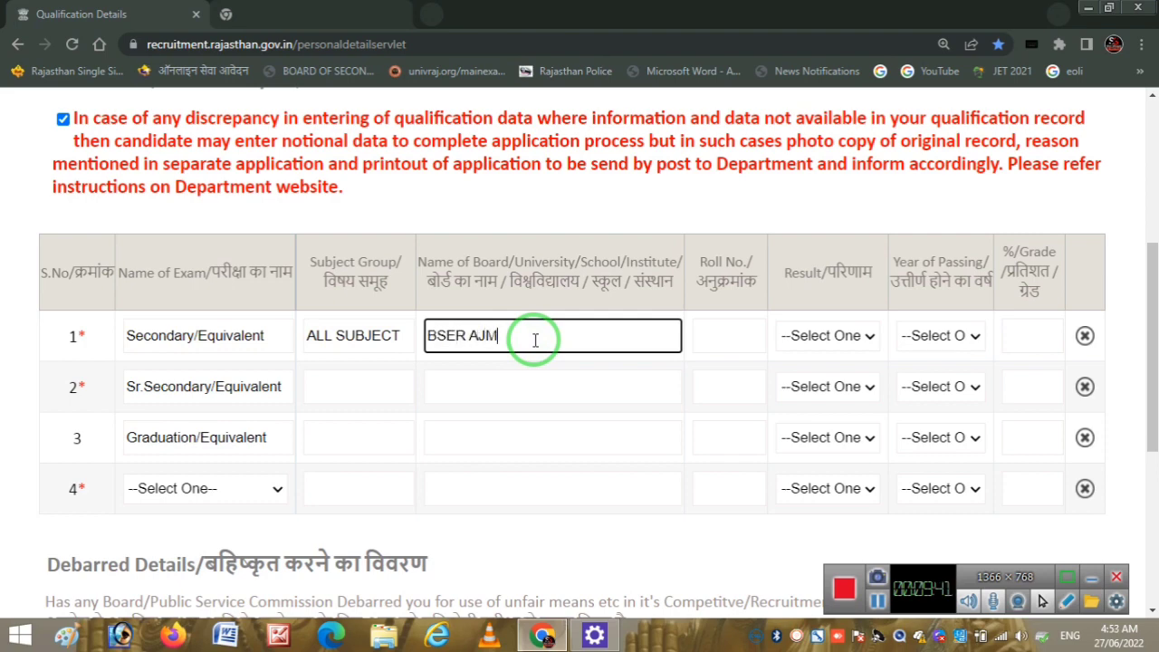
{"action": "key", "text": "Tab"}
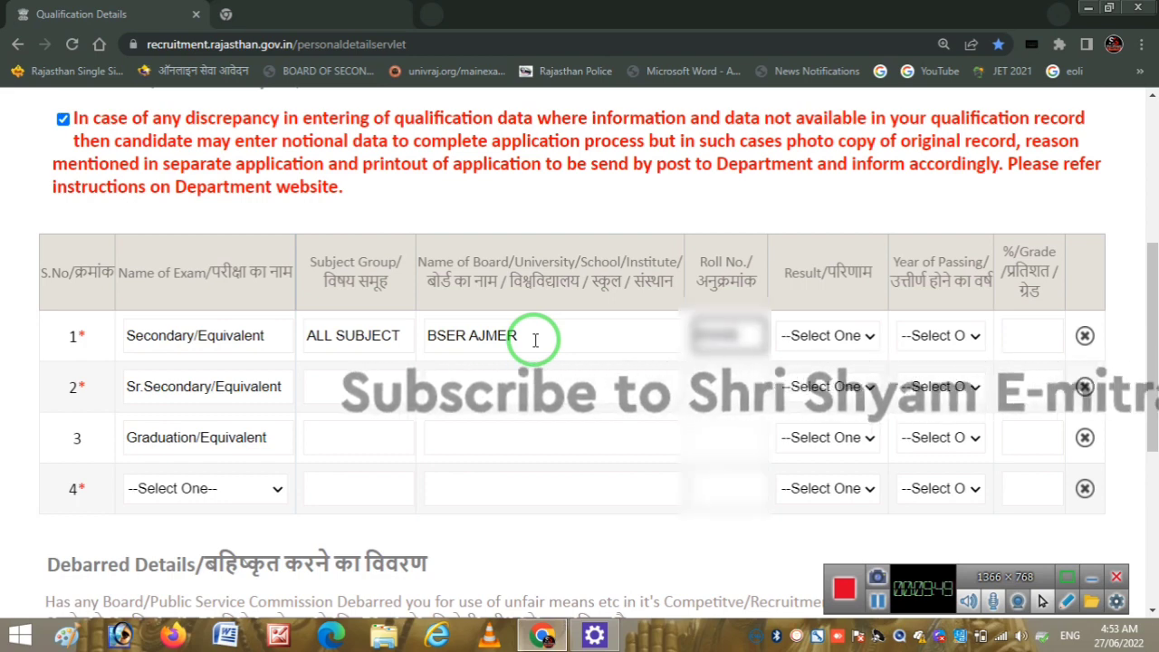
{"action": "key", "text": "Tab"}
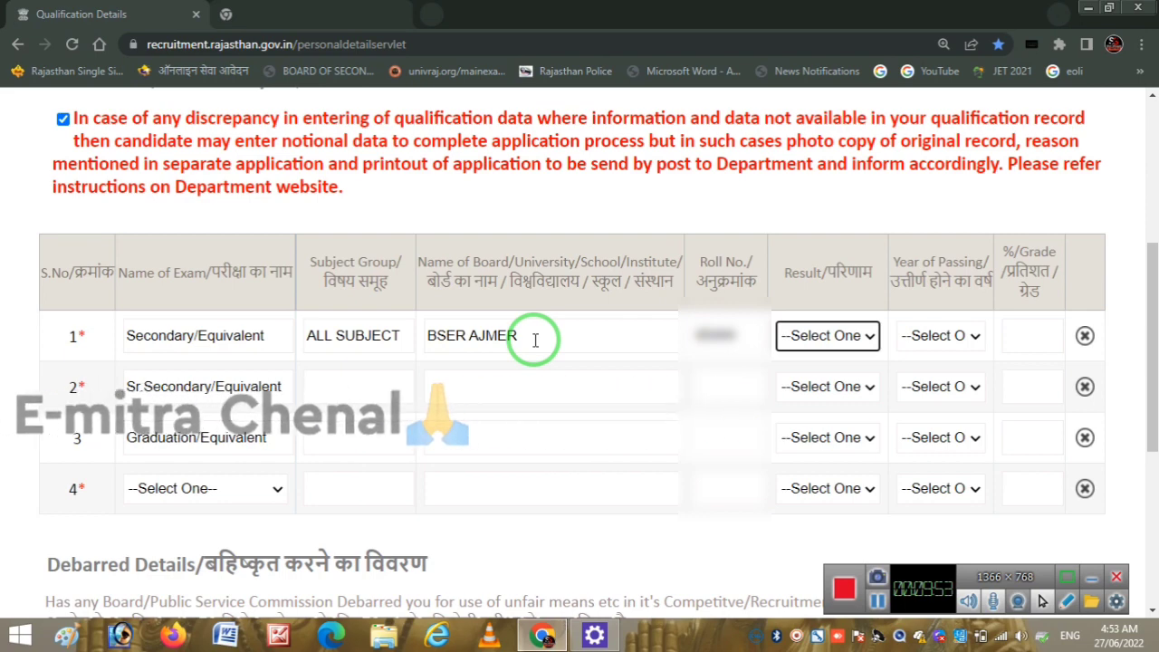
{"action": "key", "text": "alt+Down"}
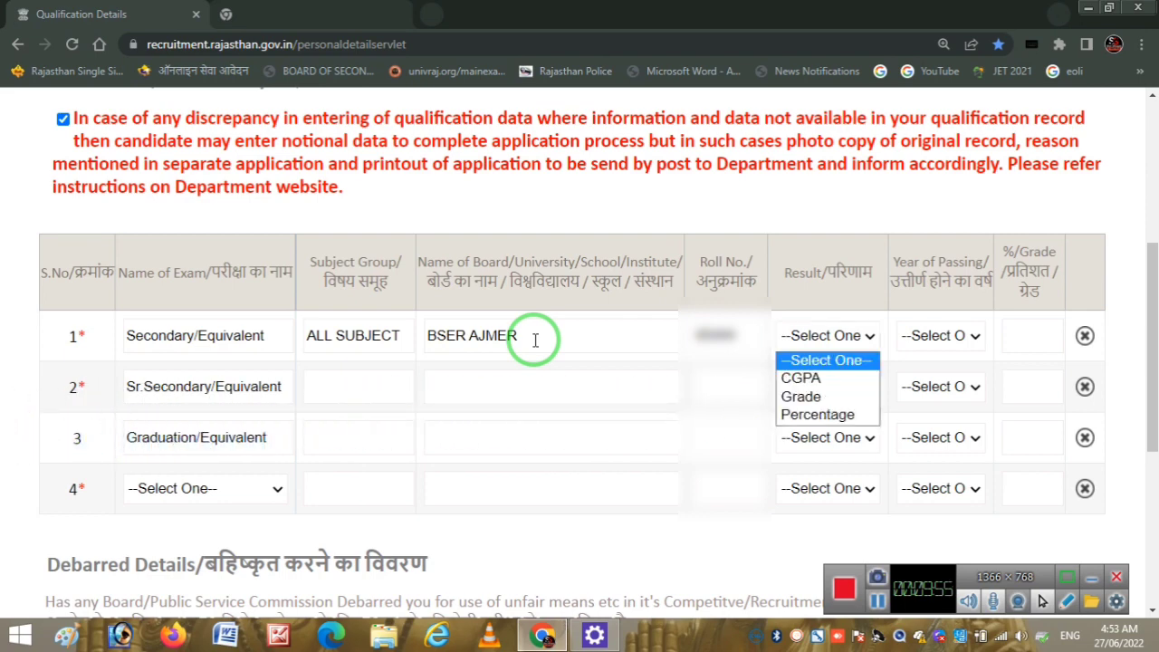
{"action": "key", "text": "Down"}
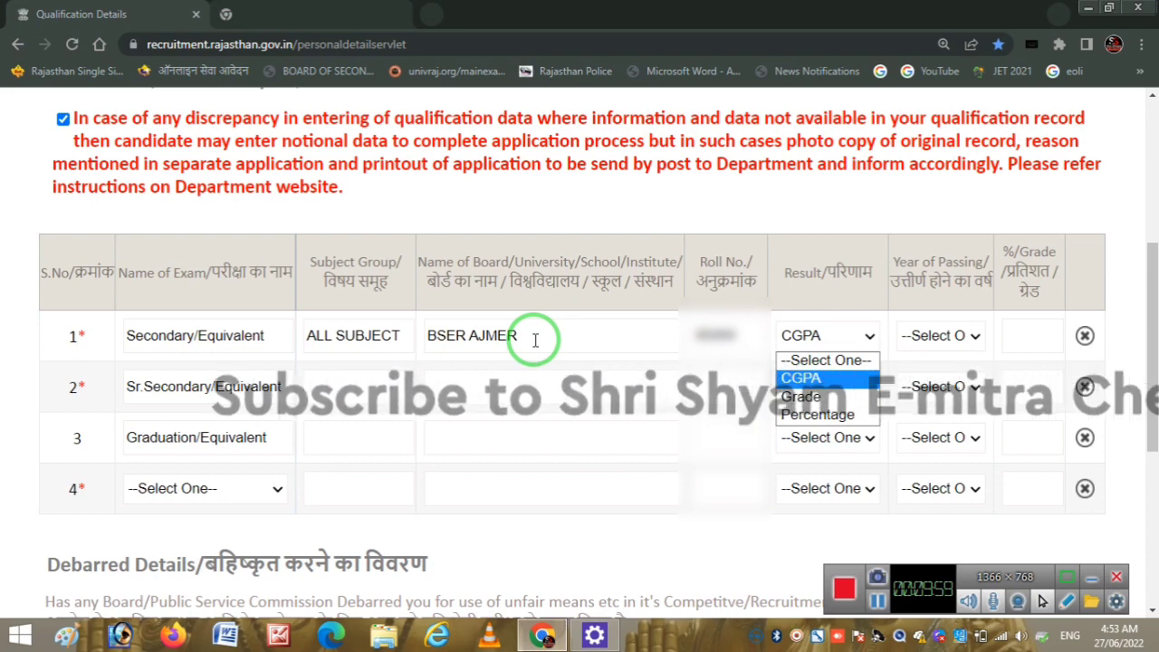
{"action": "left_click", "coordinate": [821, 377]}
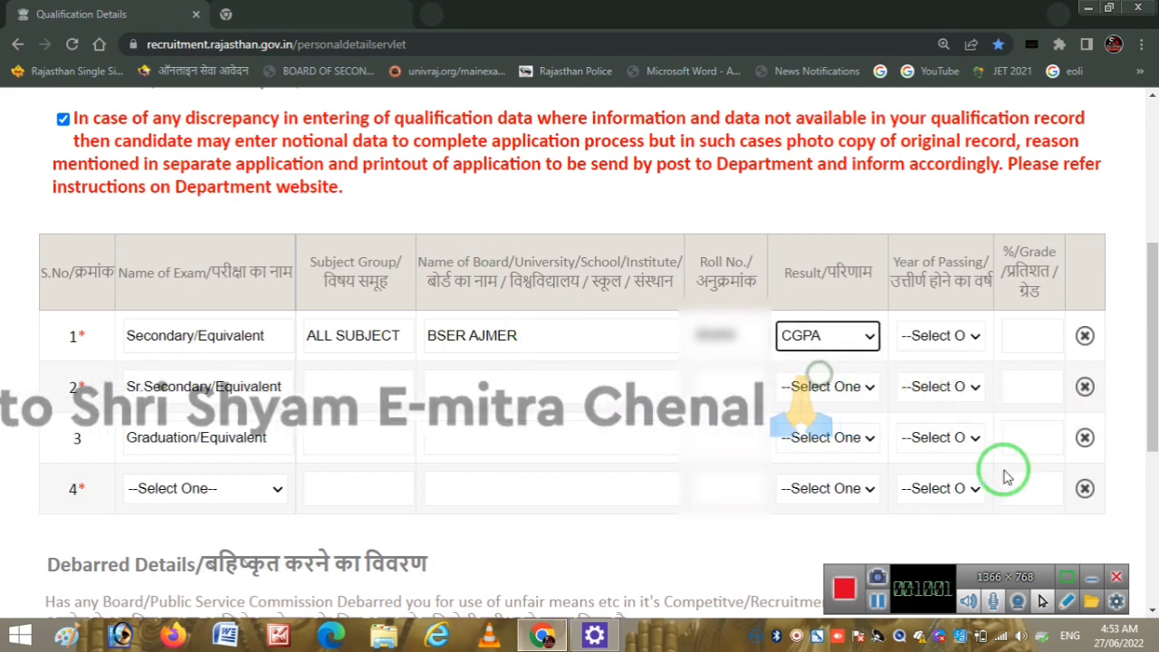
{"action": "left_click", "coordinate": [1089, 590]}
{"action": "left_click", "coordinate": [952, 337]}
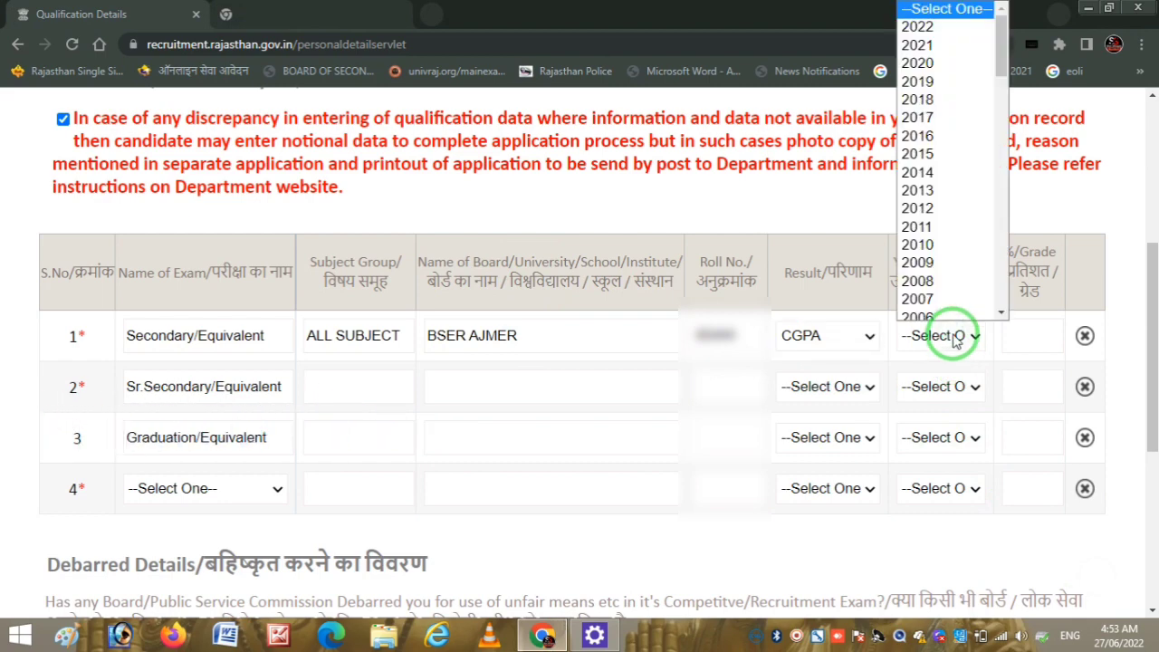
{"action": "type", "text": "2009"}
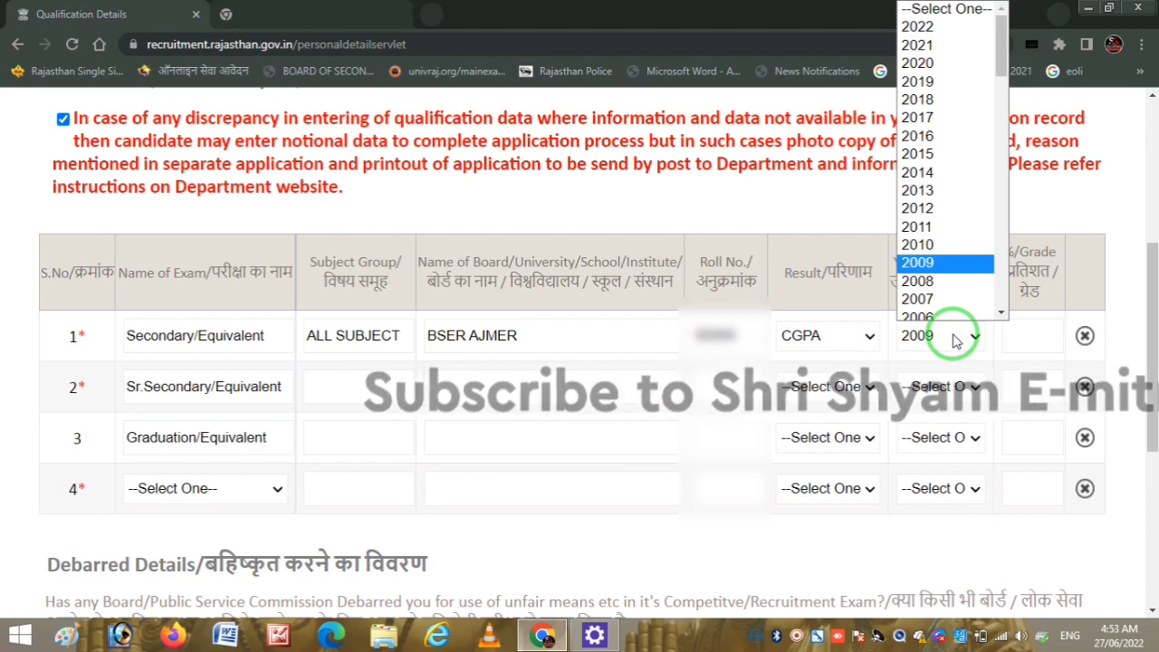
{"action": "key", "text": "Return"}
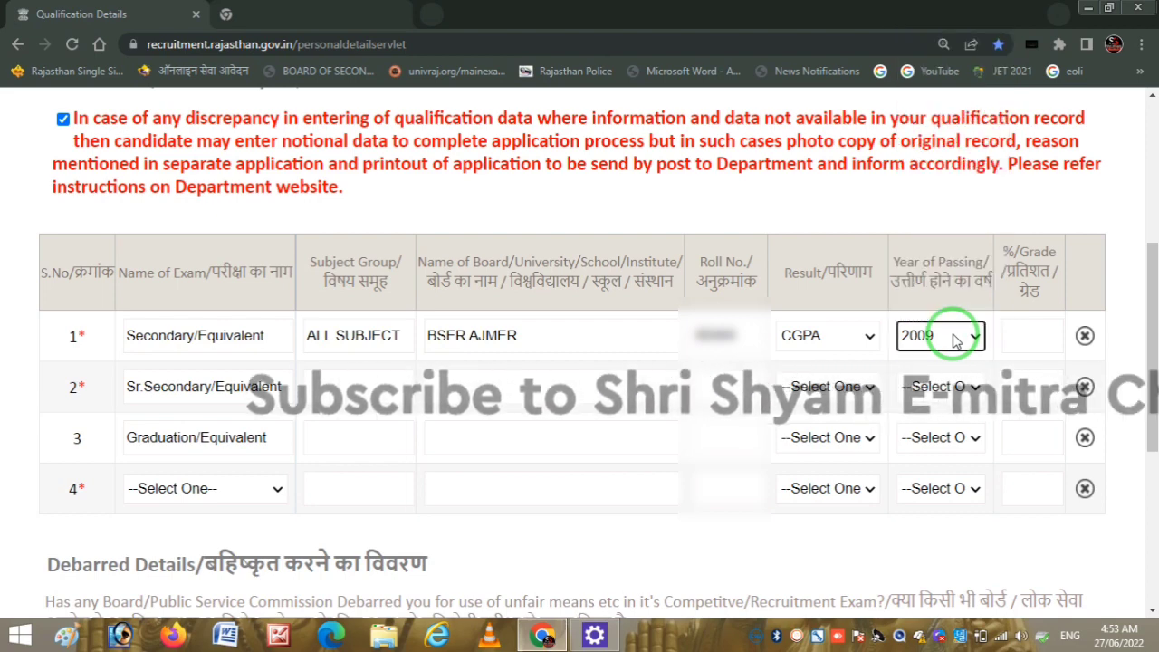
- Change the Secondary result to Percentage, passing year 2015, and enter 65.00
{"action": "left_click", "coordinate": [1043, 336]}
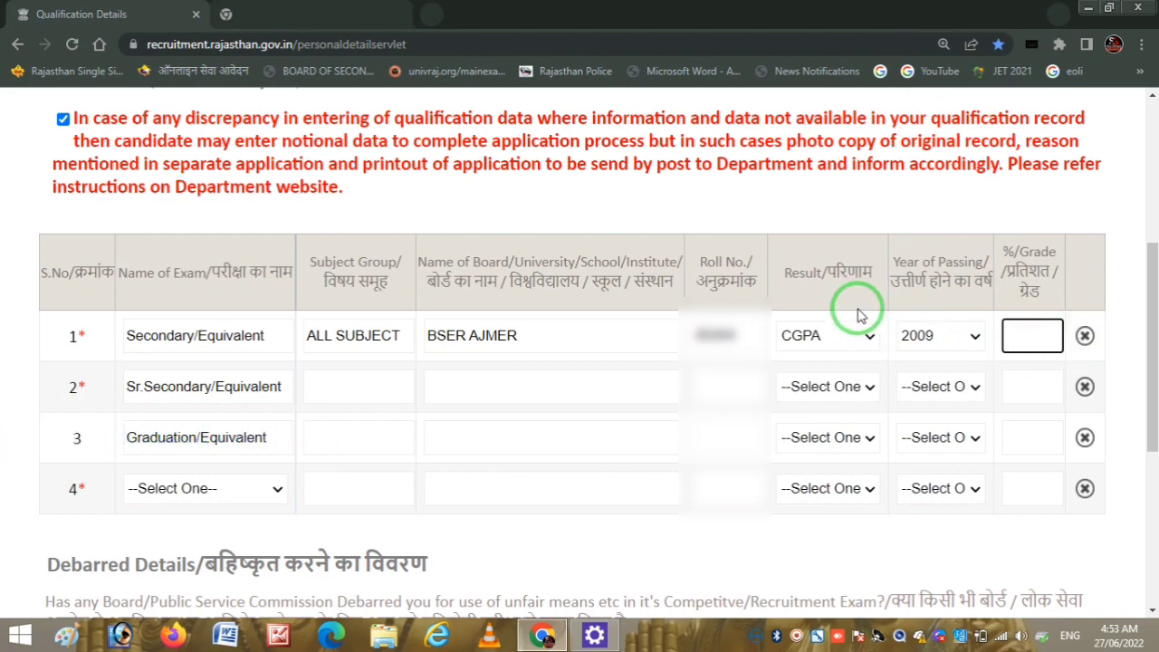
{"action": "left_click", "coordinate": [851, 339]}
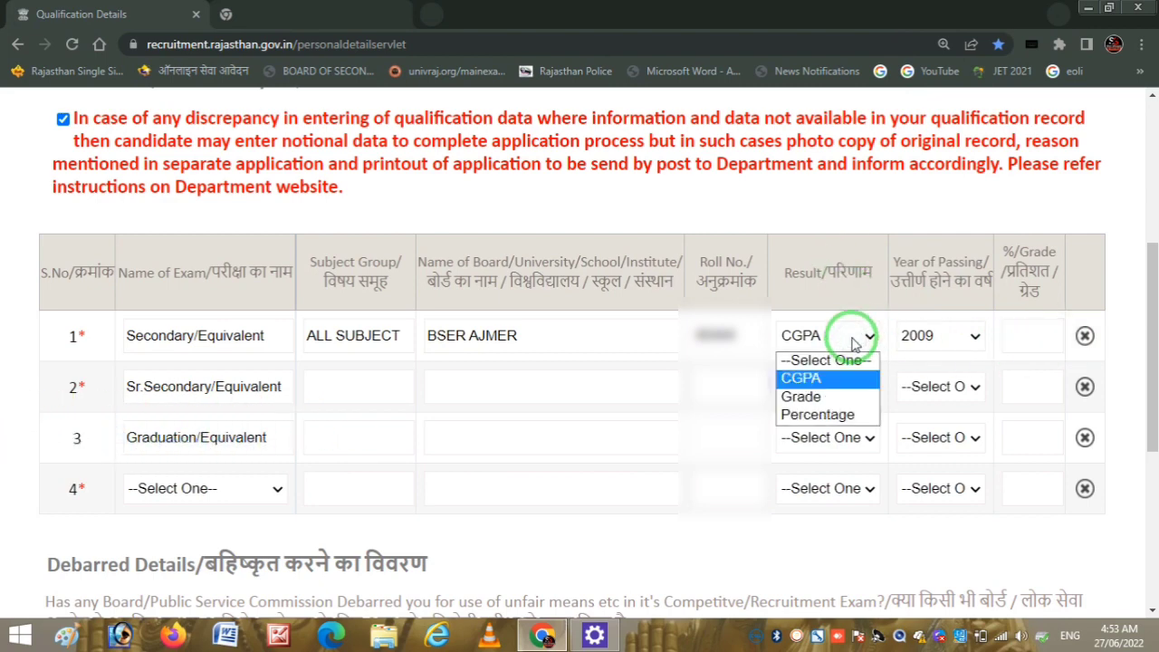
{"action": "left_click", "coordinate": [846, 416]}
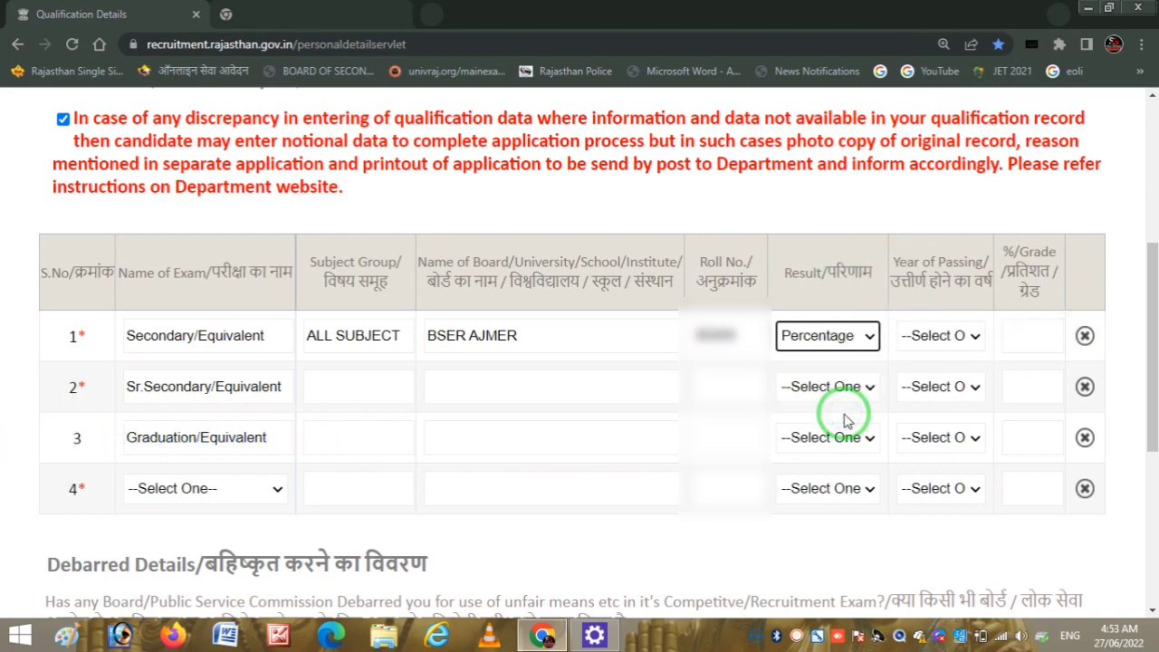
{"action": "left_click", "coordinate": [949, 347]}
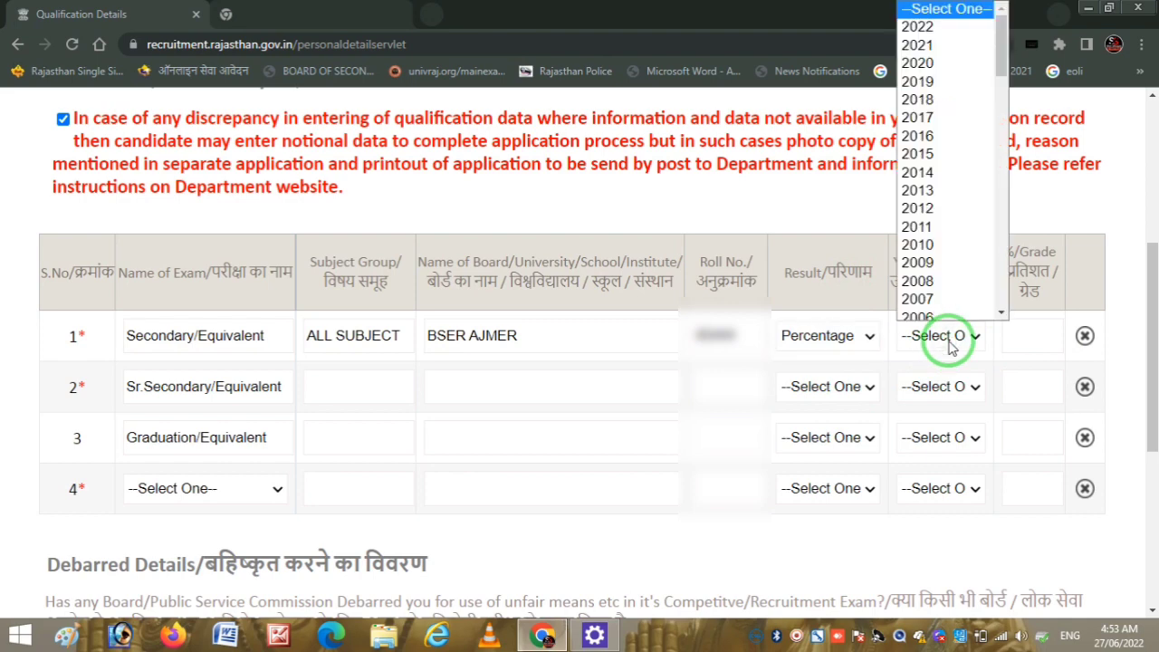
{"action": "type", "text": "2019"}
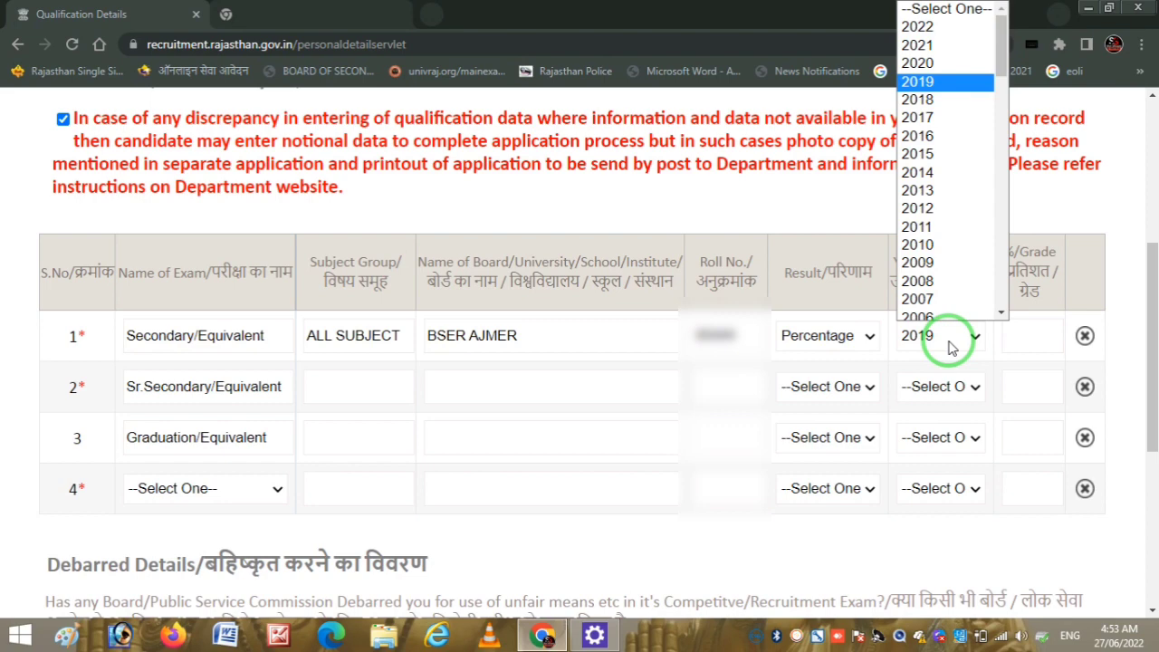
{"action": "key", "text": "Down"}
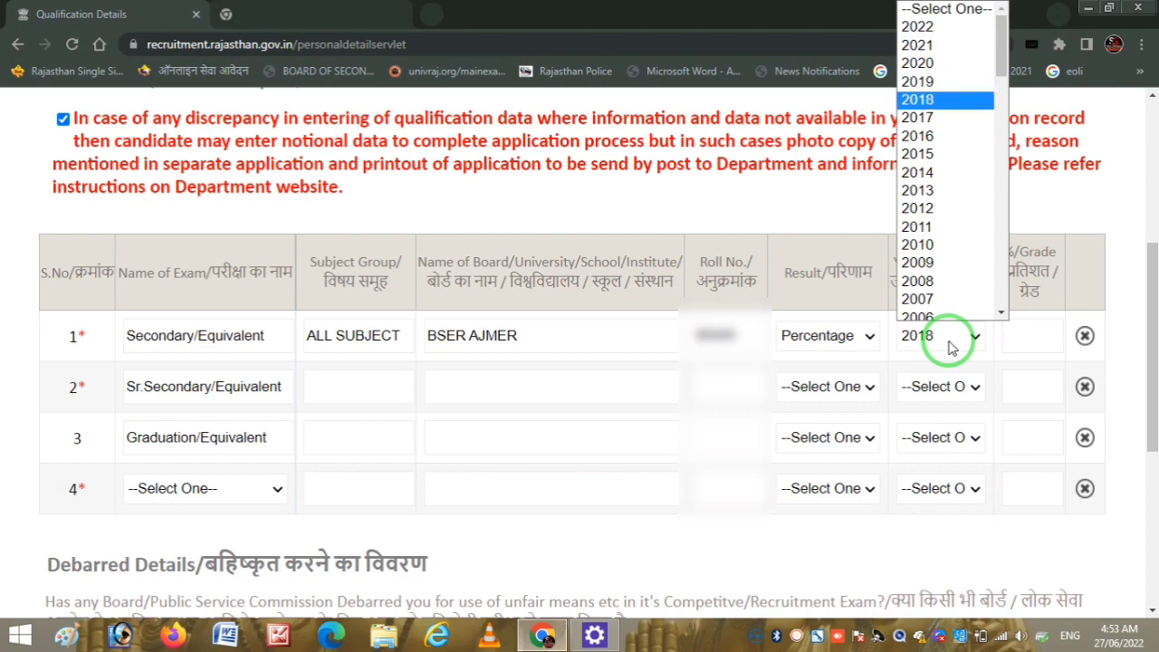
{"action": "key", "text": "Return"}
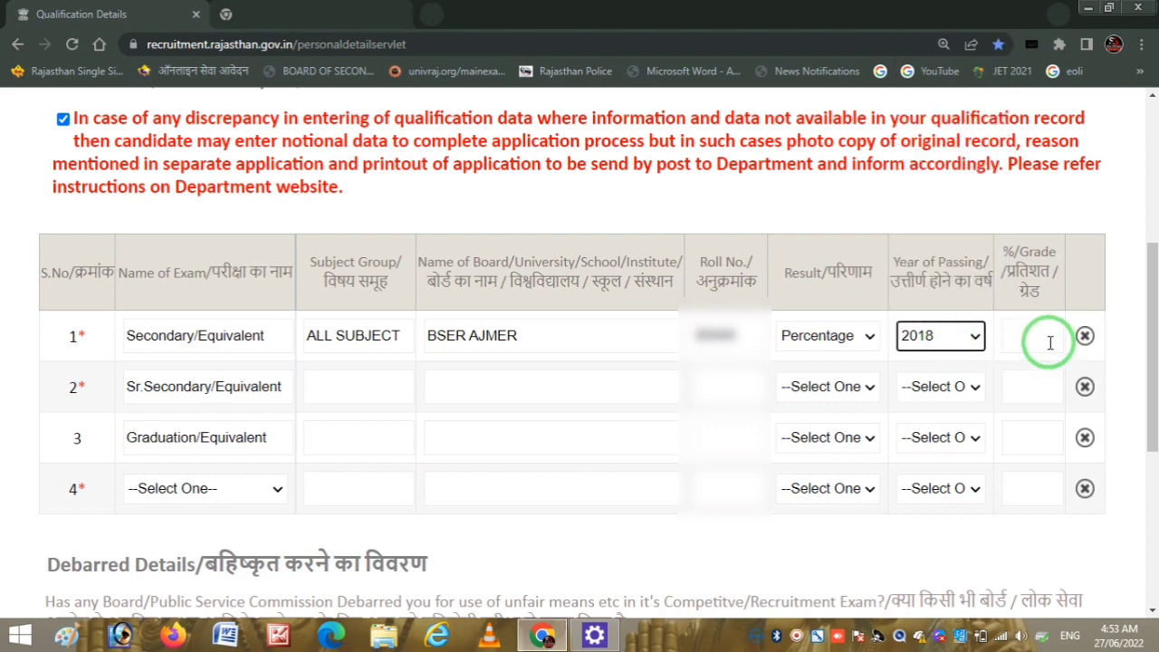
{"action": "left_click", "coordinate": [916, 335]}
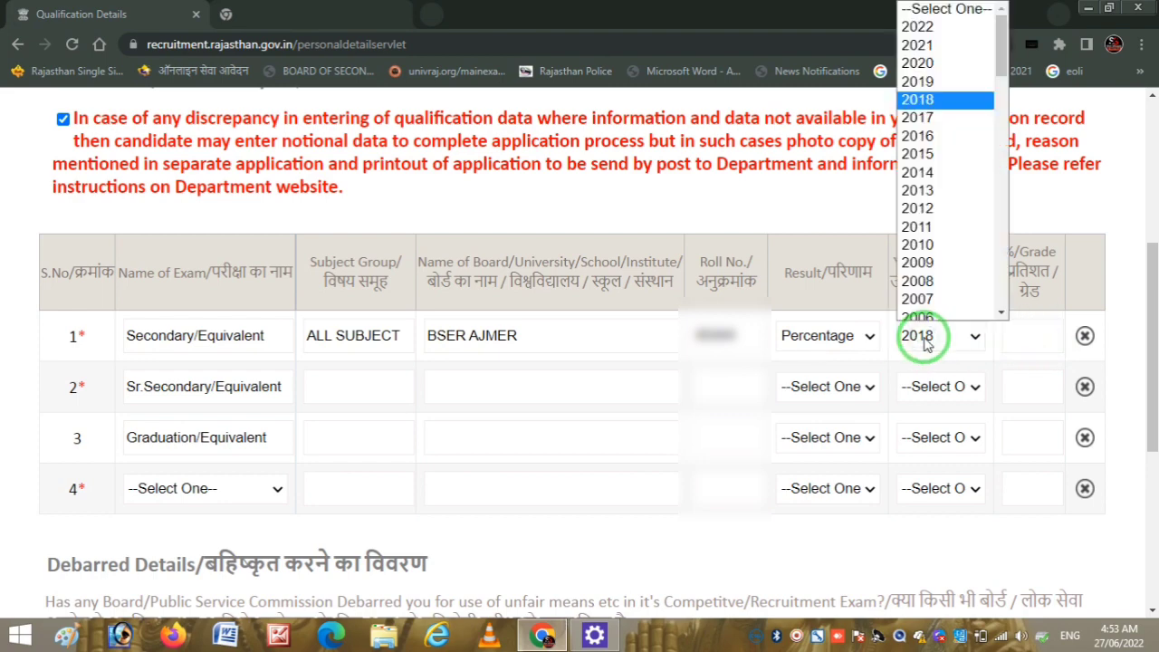
{"action": "left_click", "coordinate": [929, 147]}
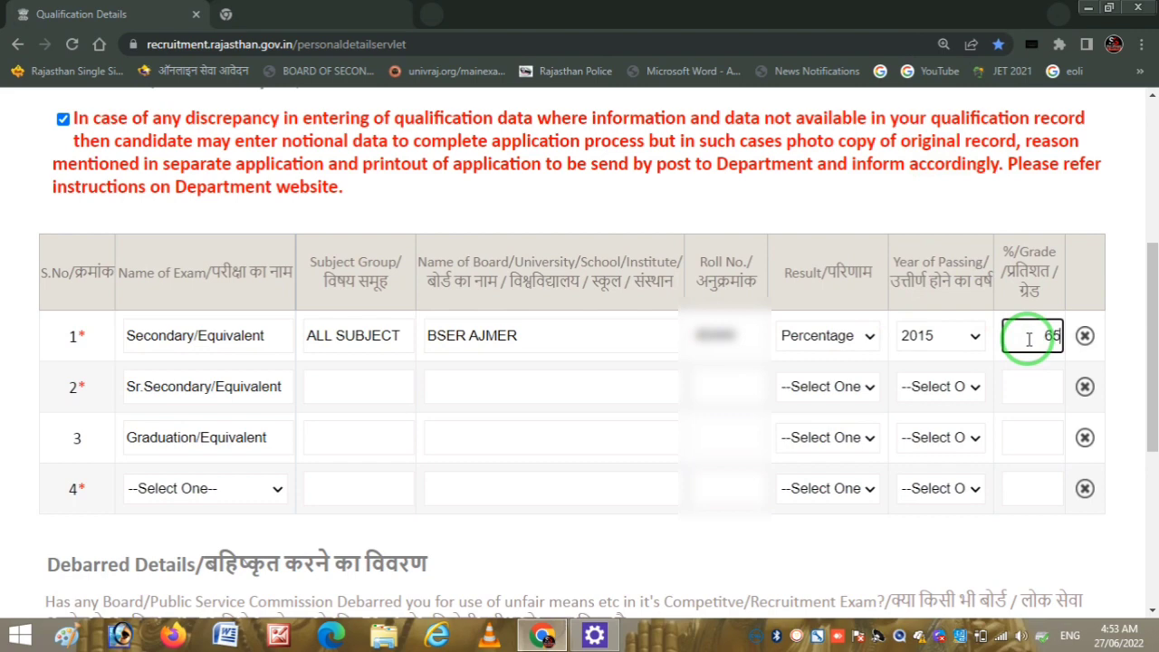
{"action": "type", "text": ".00"}
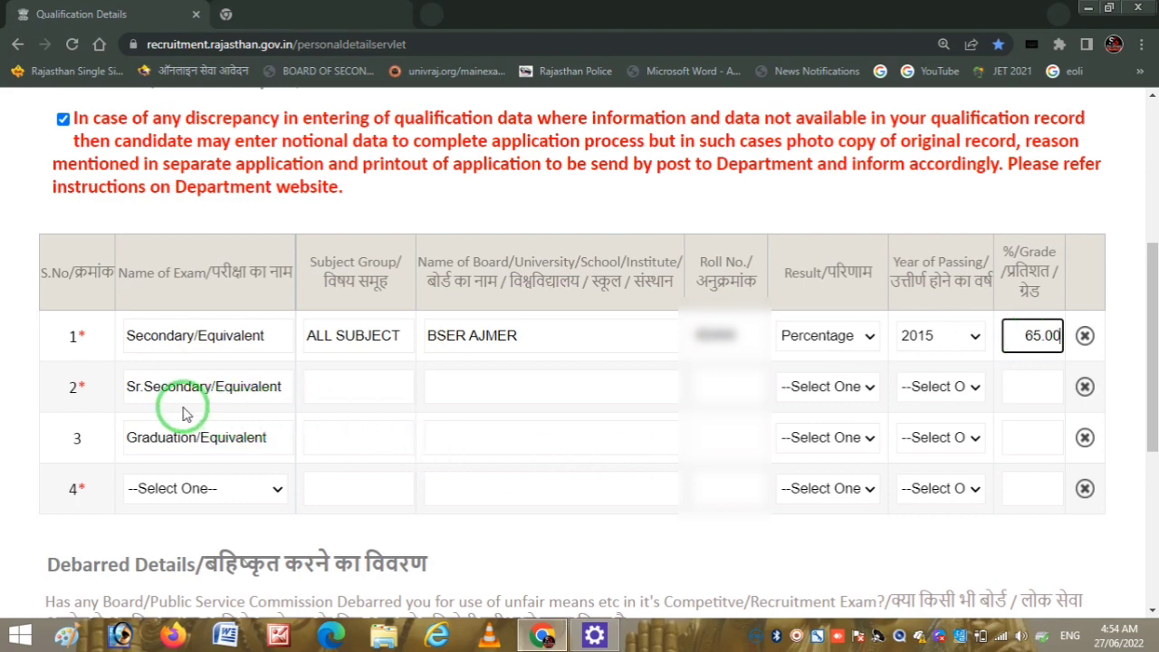
{"action": "left_click", "coordinate": [373, 387]}
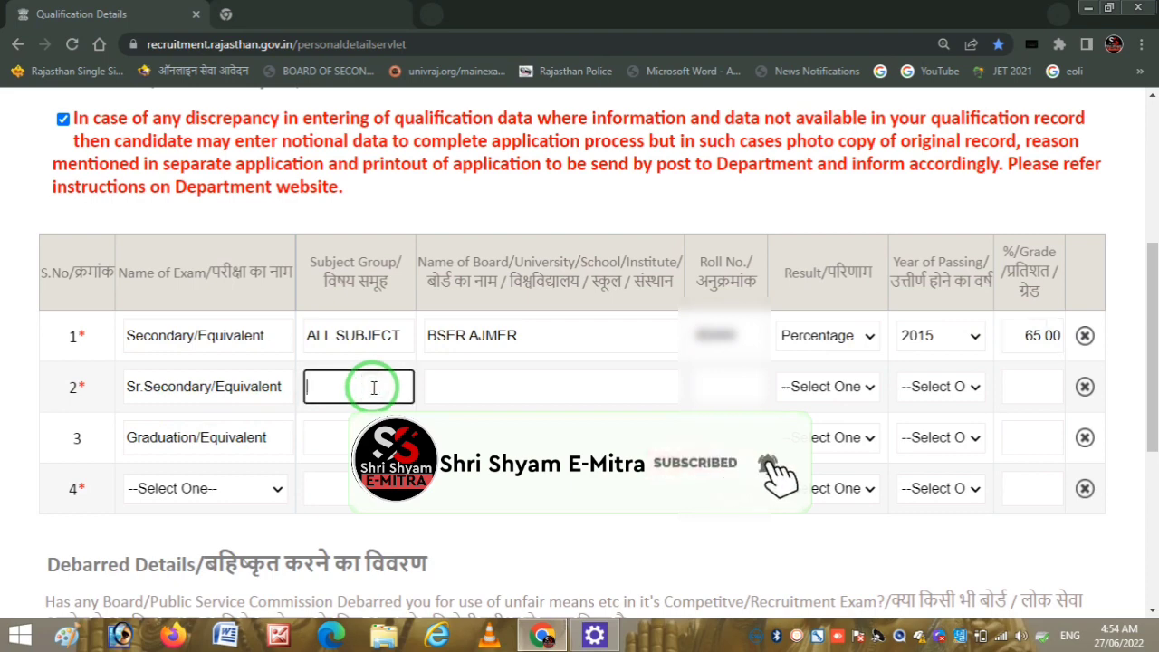
- Enter Sr.Secondary subjects HISTORY, GEOGRAPHY, HINDI, board BSER AJMER and the roll number
{"action": "type", "text": "HISTORY/"}
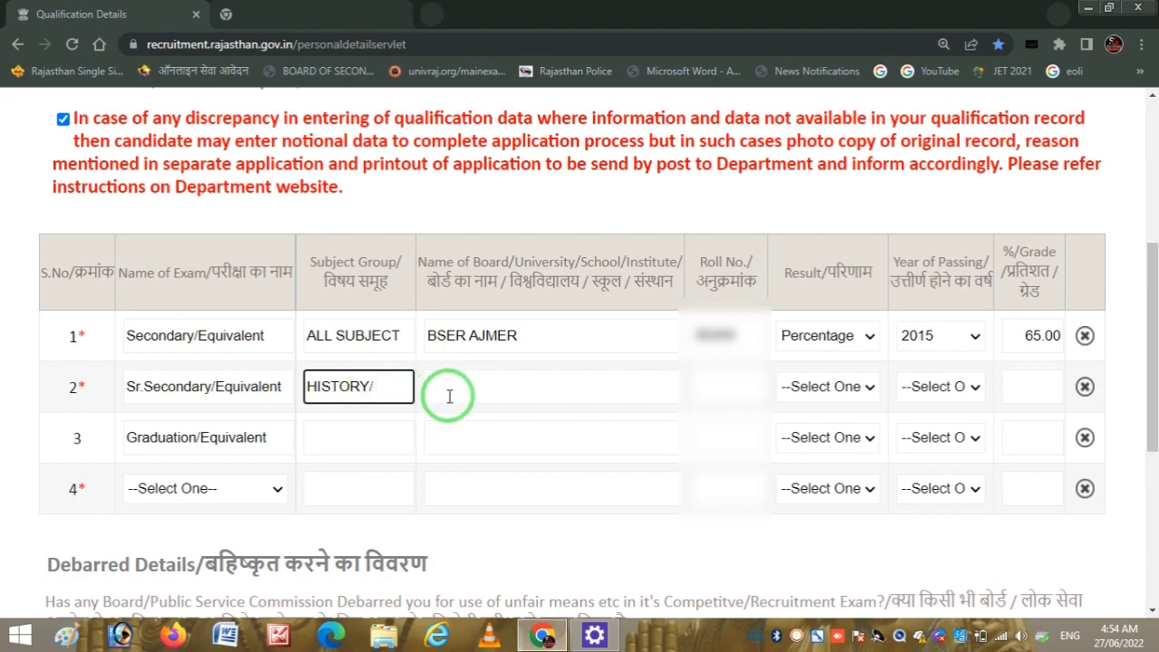
{"action": "key", "text": "BackSpace"}
{"action": "type", "text": ", GEOGRA"}
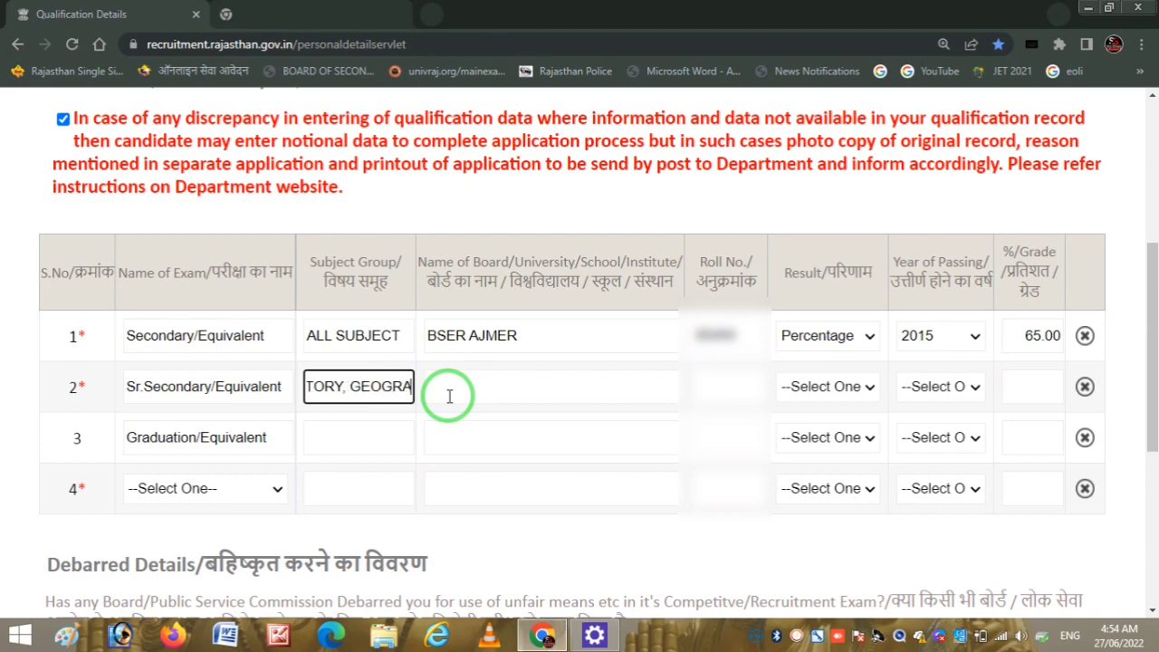
{"action": "type", "text": "PHY "}
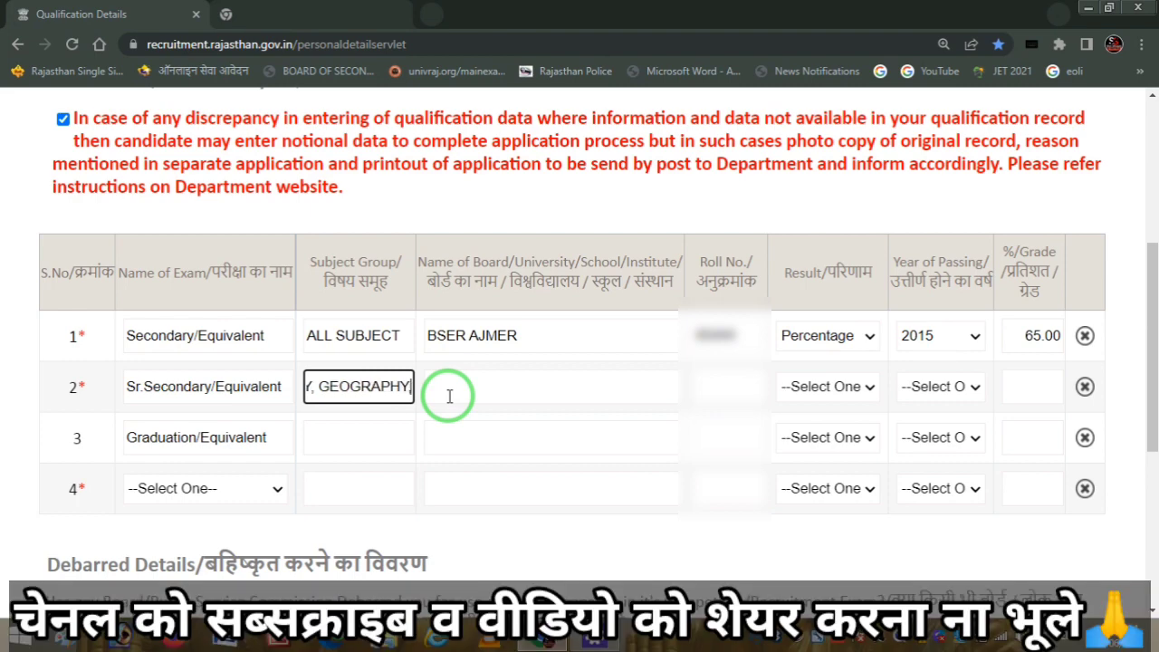
{"action": "type", "text": ", HINDI"}
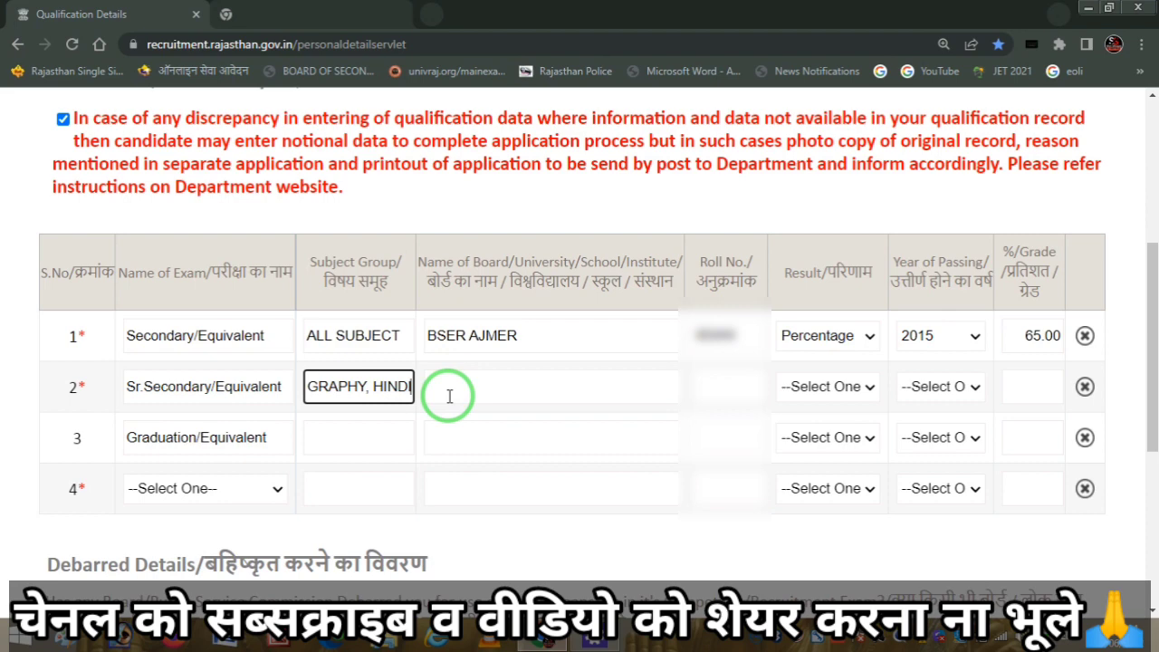
{"action": "type", "text": ","}
{"action": "type", "text": "SAH"}
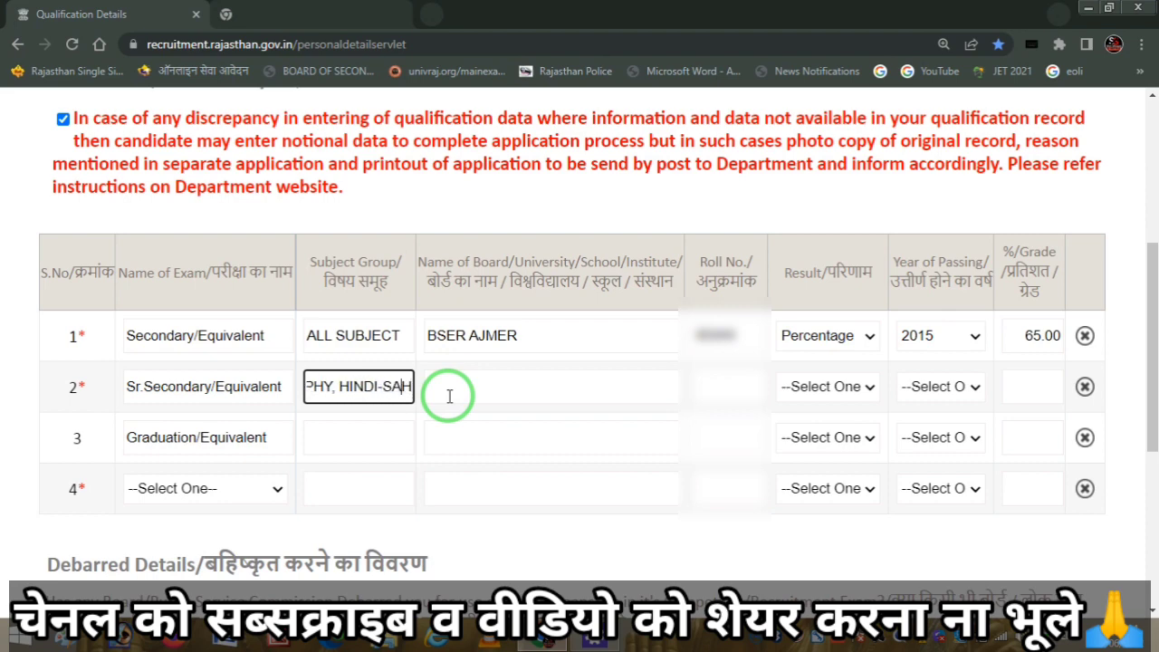
{"action": "key", "text": "Left"}
{"action": "key", "text": "Left"}
{"action": "key", "text": "Left"}
{"action": "key", "text": "Left"}
{"action": "key", "text": "Left"}
{"action": "key", "text": "Left"}
{"action": "key", "text": "Left"}
{"action": "key", "text": "Left"}
{"action": "key", "text": "Left"}
{"action": "key", "text": "Left"}
{"action": "key", "text": "Left"}
{"action": "key", "text": "Left"}
{"action": "key", "text": "Left"}
{"action": "key", "text": "Left"}
{"action": "key", "text": "Left"}
{"action": "key", "text": "Left"}
{"action": "key", "text": "Left"}
{"action": "key", "text": "Left"}
{"action": "key", "text": "Left"}
{"action": "key", "text": "Left"}
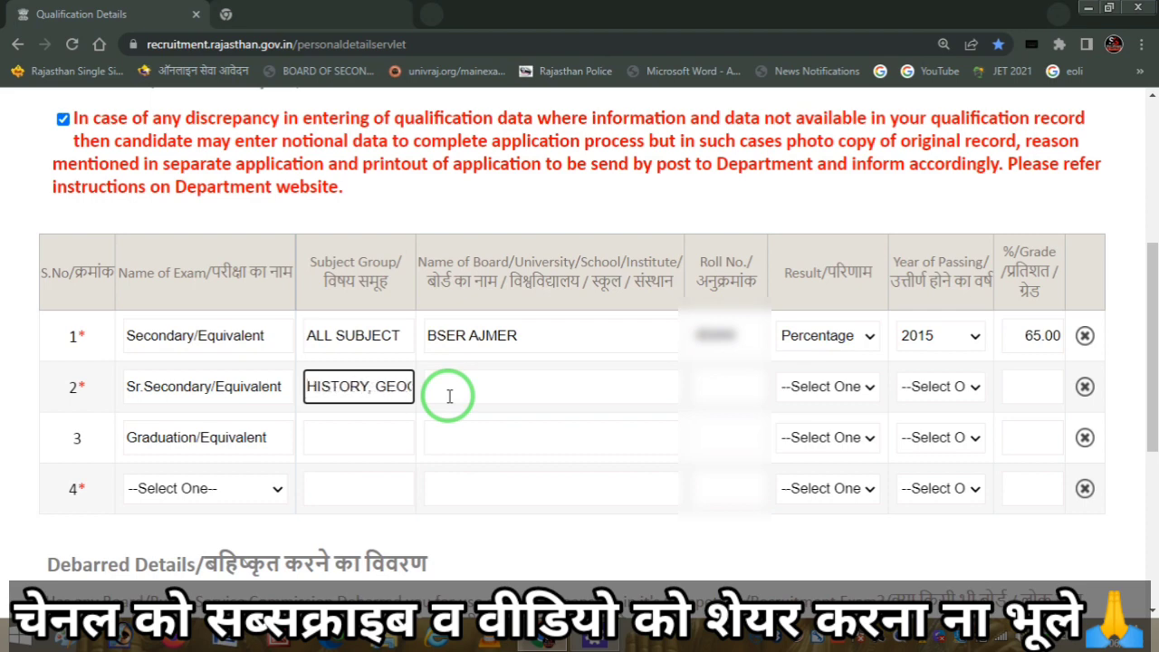
{"action": "left_click", "coordinate": [449, 395]}
{"action": "type", "text": "BS"}
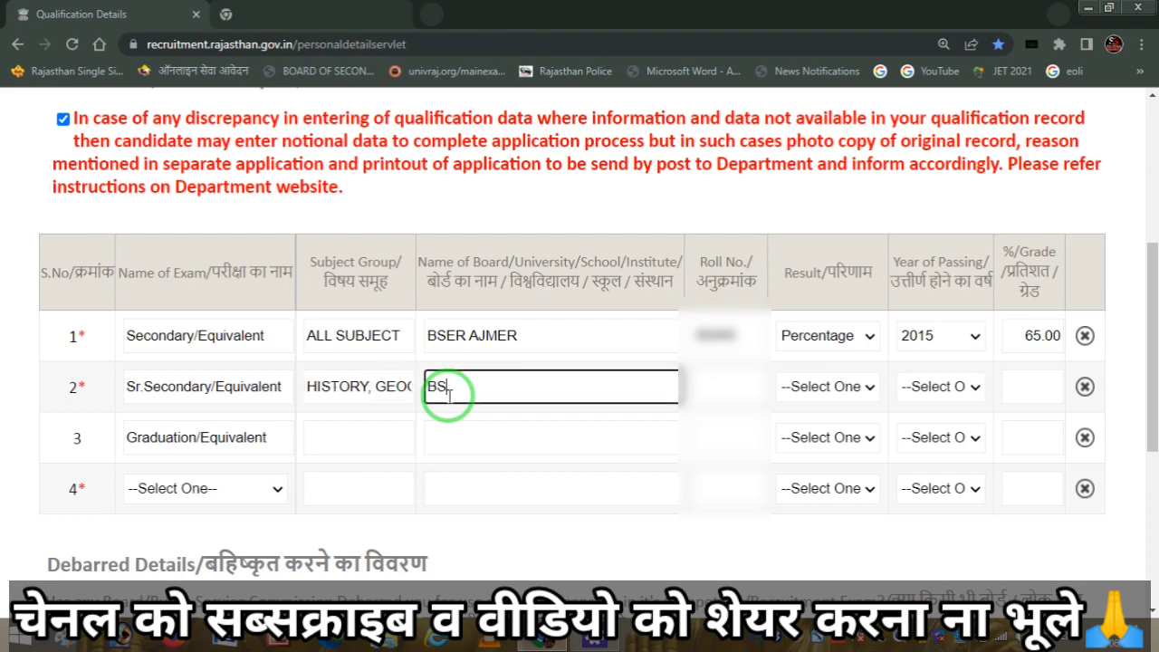
{"action": "type", "text": "ER AJMER"}
{"action": "key", "text": "Tab"}
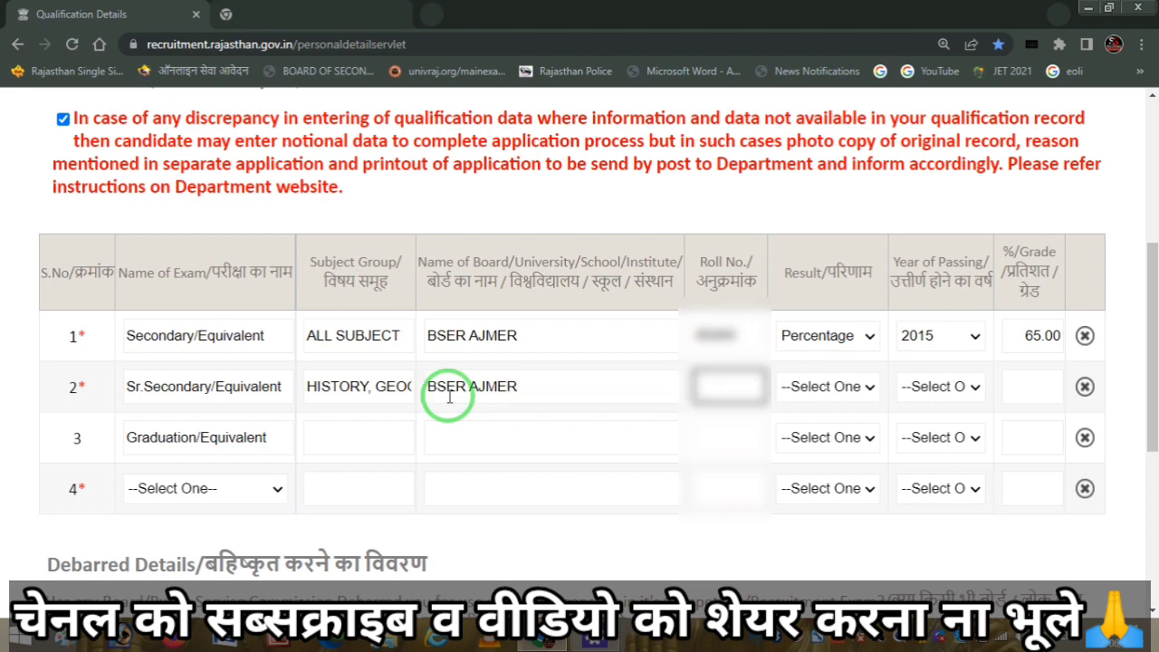
{"action": "type", "text": "65656565"}
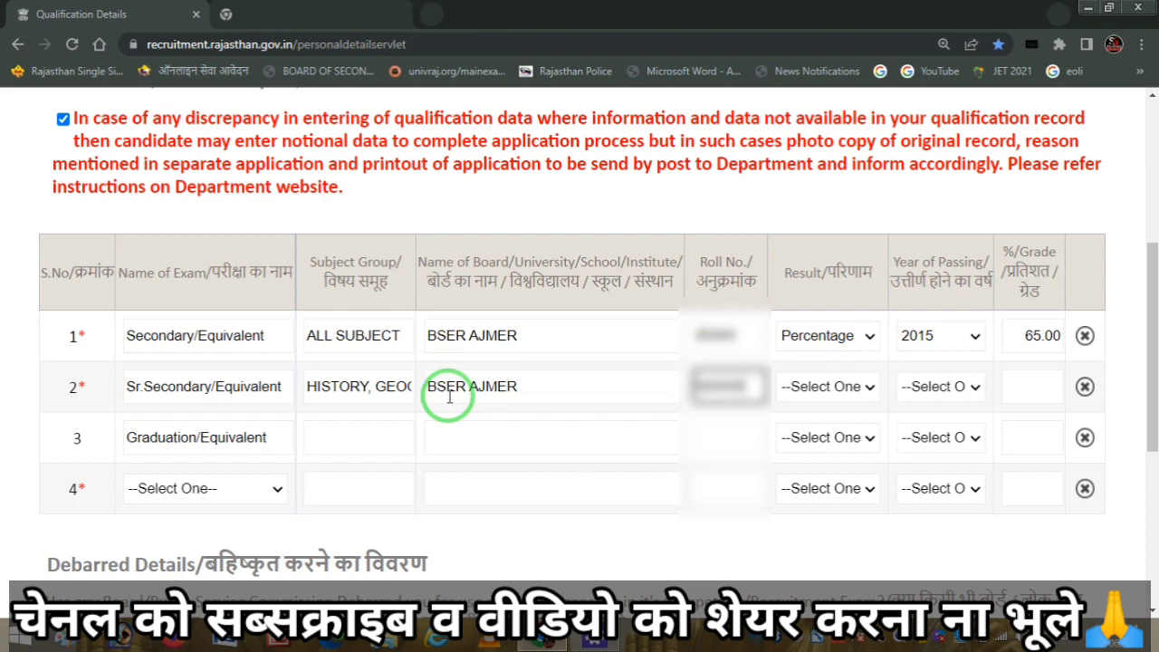
- Set the Sr.Secondary result to Percentage, passing year 2017, and 55.22 percent
{"action": "key", "text": "Tab"}
{"action": "key", "text": "alt+Down"}
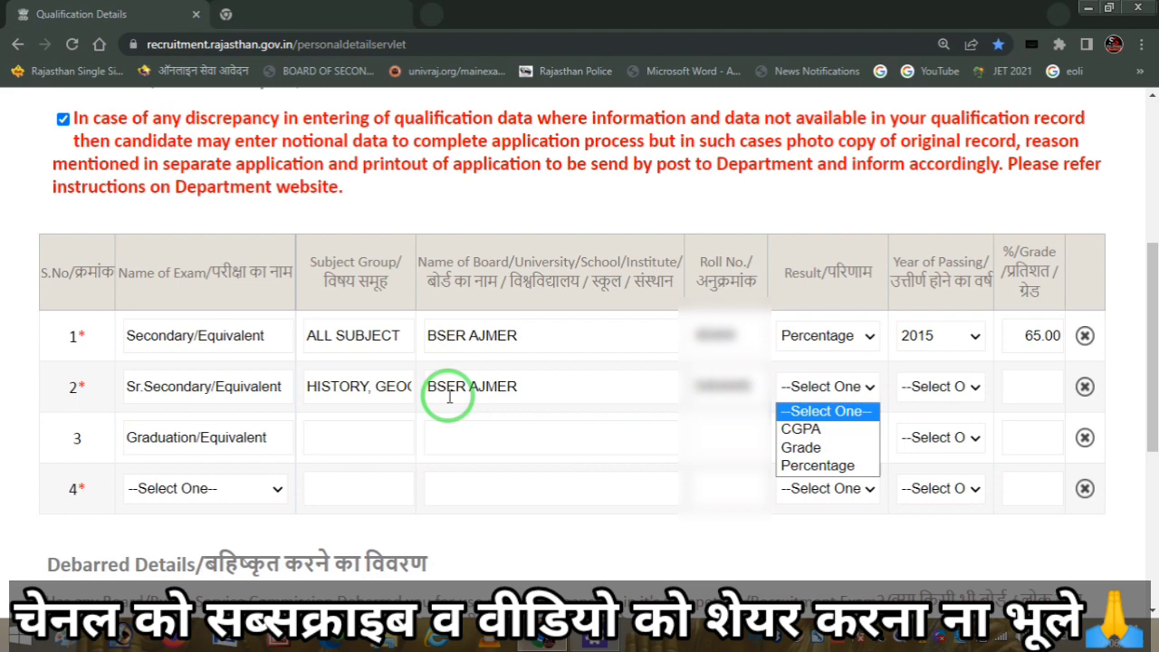
{"action": "left_click", "coordinate": [821, 469]}
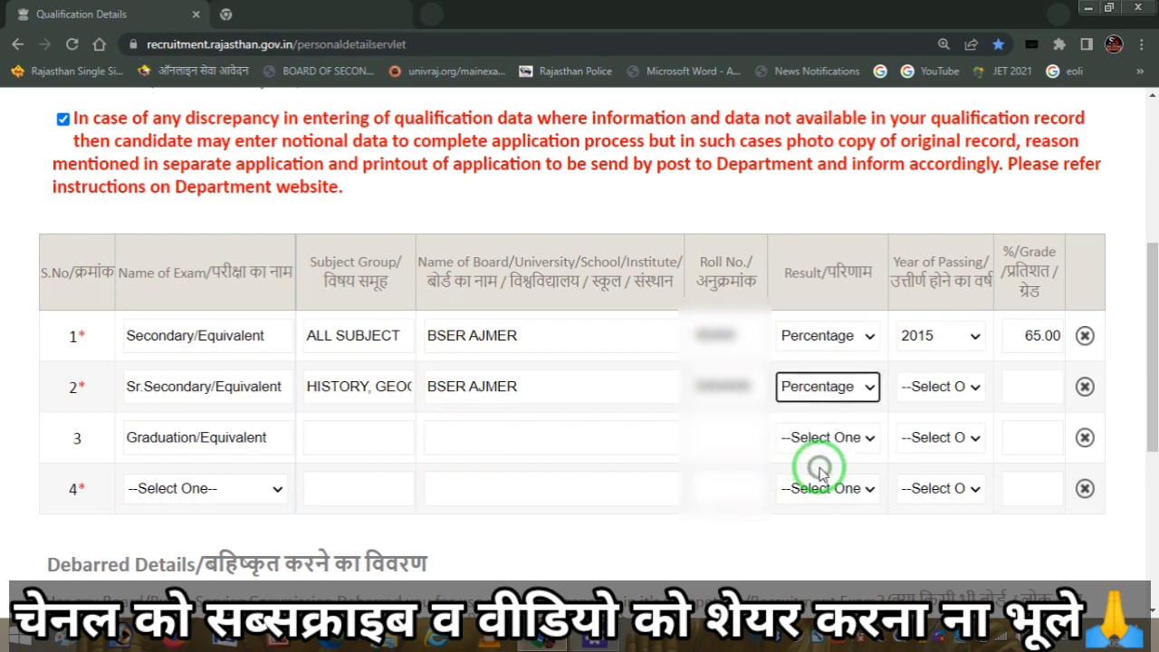
{"action": "left_click", "coordinate": [952, 391]}
{"action": "type", "text": "2019"}
{"action": "key", "text": "Down"}
{"action": "key", "text": "Down"}
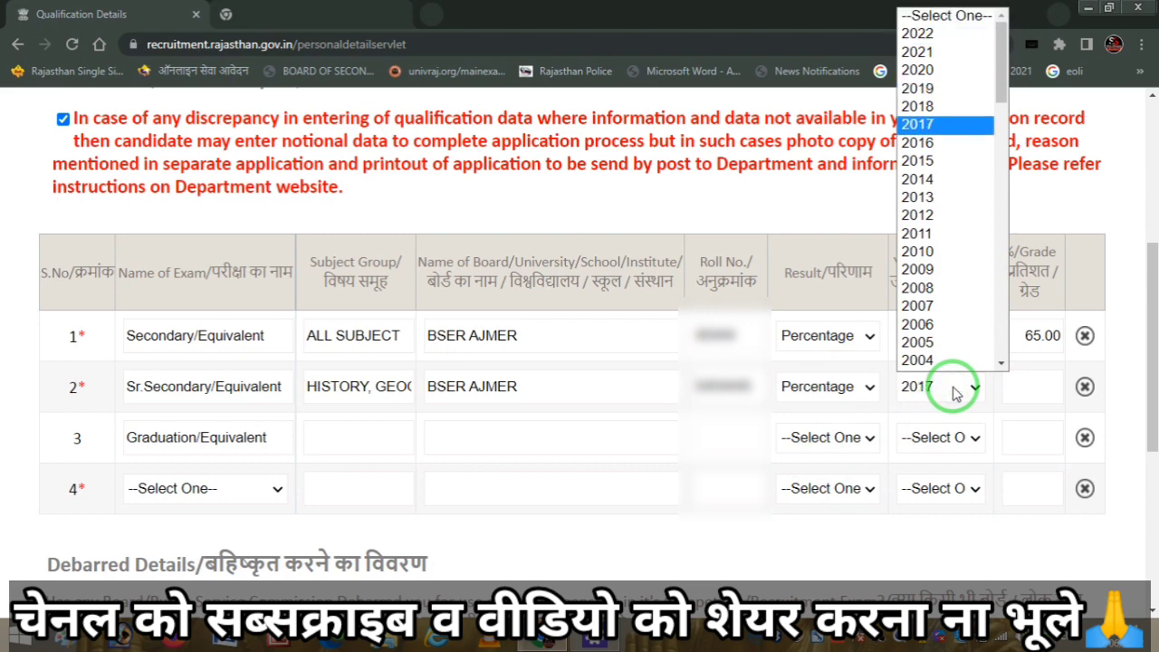
{"action": "key", "text": "Return"}
{"action": "left_click", "coordinate": [1030, 387]}
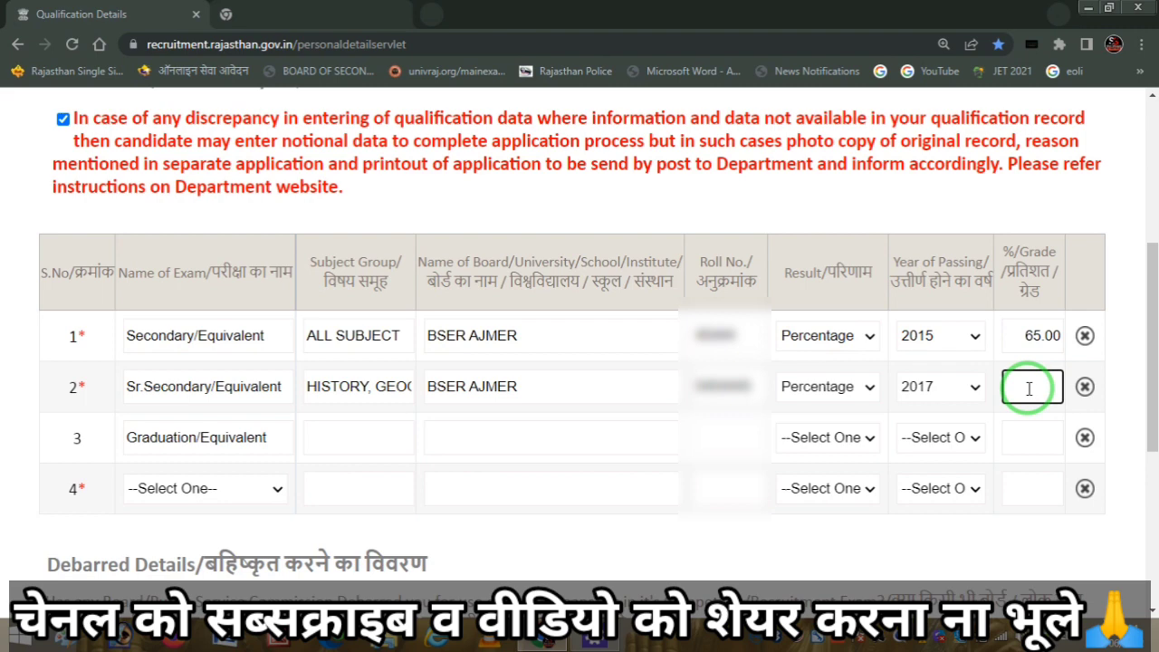
{"action": "type", "text": "5.22"}
{"action": "key", "text": "BackSpace"}
{"action": "key", "text": "BackSpace"}
{"action": "key", "text": "BackSpace"}
{"action": "type", "text": "55.22"}
{"action": "scroll", "coordinate": [1030, 387], "scroll_direction": "up", "scroll_amount": 2}
{"action": "left_click_drag", "start_coordinate": [1154, 324], "coordinate": [1155, 396]}
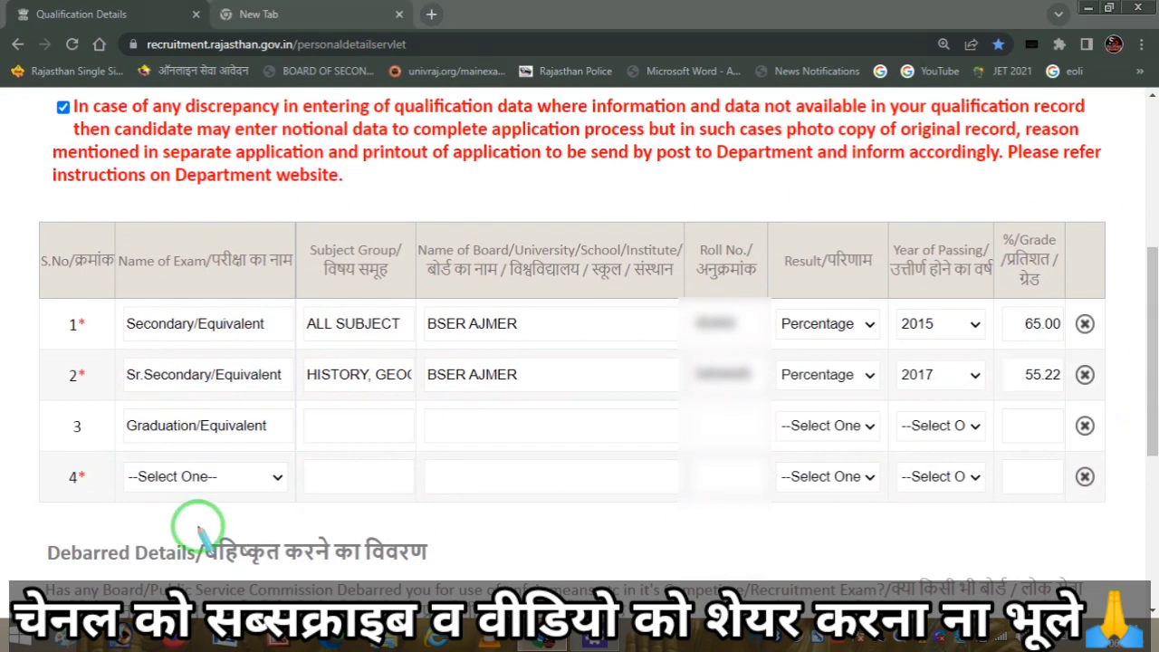
{"action": "mouse_move", "coordinate": [124, 447]}
{"action": "left_mouse_down"}
{"action": "mouse_move", "coordinate": [234, 451]}
{"action": "mouse_move", "coordinate": [263, 399]}
{"action": "mouse_move", "coordinate": [103, 425]}
{"action": "mouse_move", "coordinate": [265, 449]}
{"action": "mouse_move", "coordinate": [362, 408]}
{"action": "left_mouse_up"}
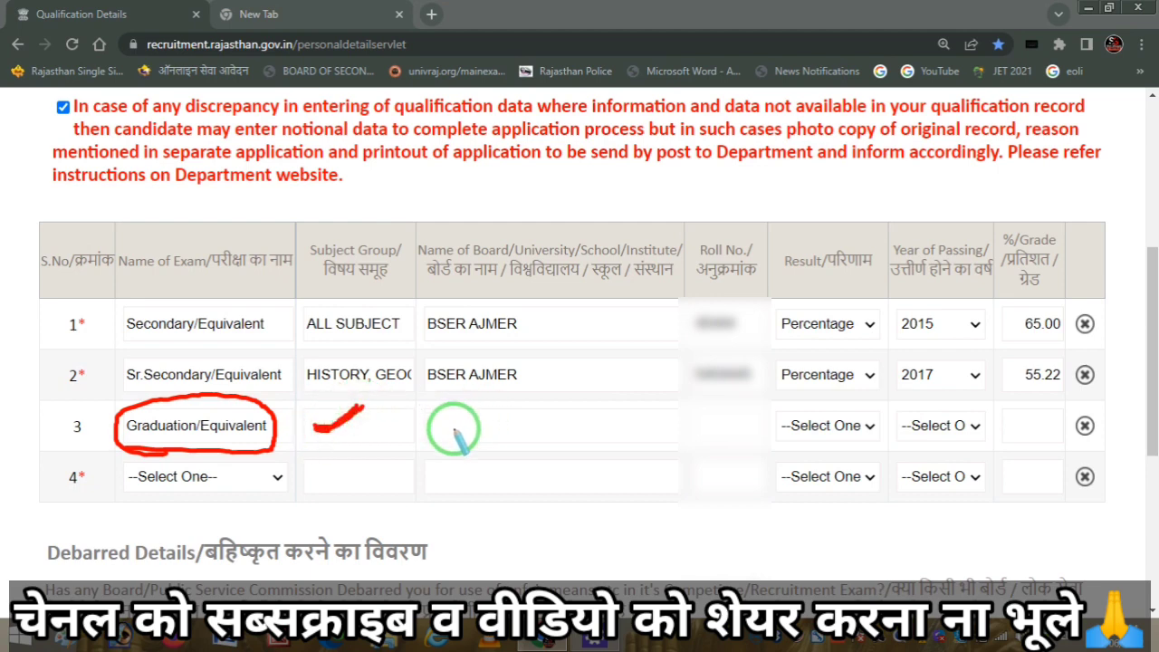
{"action": "mouse_move", "coordinate": [454, 431]}
{"action": "left_mouse_down"}
{"action": "mouse_move", "coordinate": [460, 409]}
{"action": "mouse_move", "coordinate": [507, 432]}
{"action": "mouse_move", "coordinate": [486, 440]}
{"action": "mouse_move", "coordinate": [565, 409]}
{"action": "mouse_move", "coordinate": [566, 444]}
{"action": "mouse_move", "coordinate": [607, 440]}
{"action": "mouse_move", "coordinate": [621, 413]}
{"action": "mouse_move", "coordinate": [750, 424]}
{"action": "mouse_move", "coordinate": [775, 444]}
{"action": "mouse_move", "coordinate": [743, 417]}
{"action": "mouse_move", "coordinate": [789, 435]}
{"action": "left_mouse_up"}
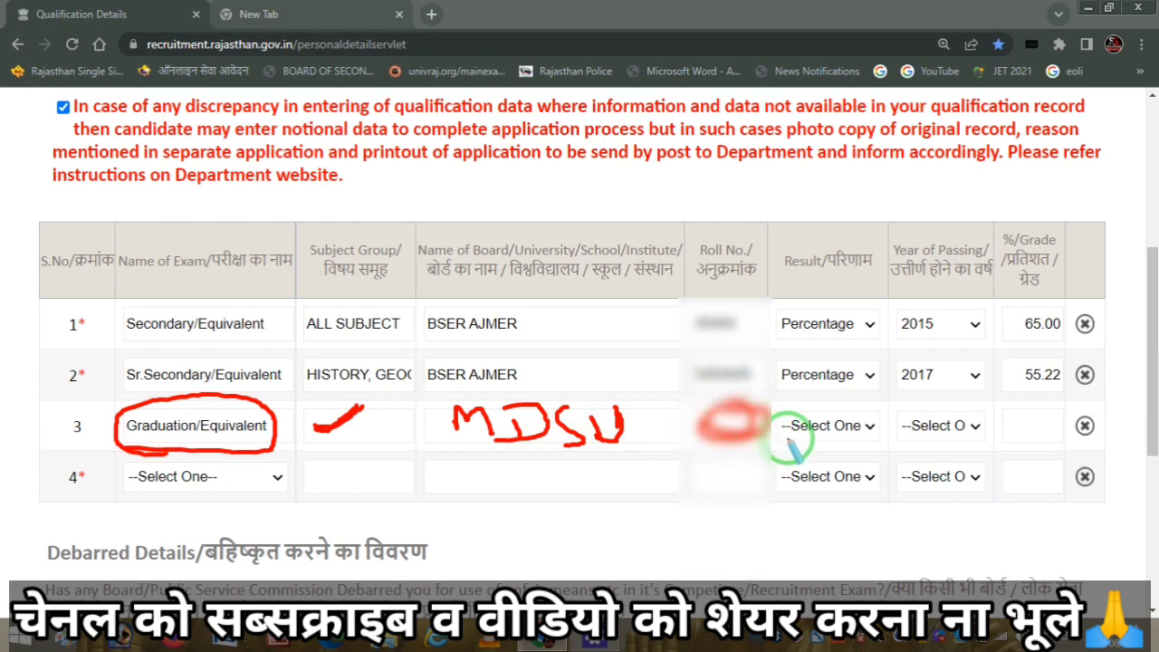
{"action": "key", "text": "e"}
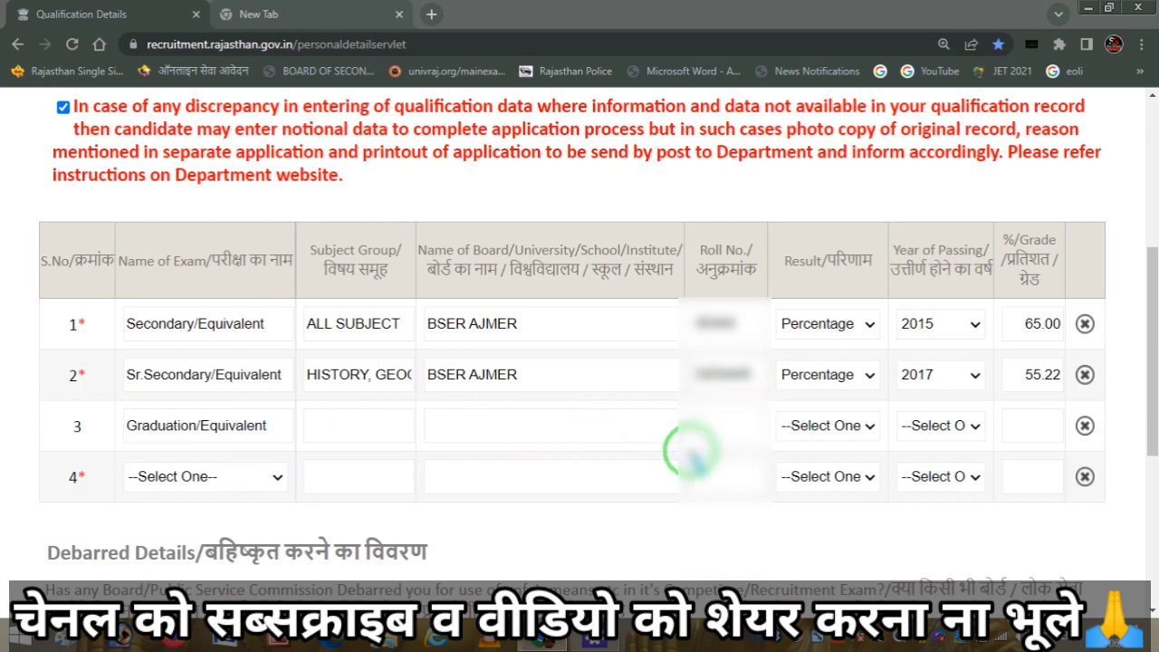
- Change row 3's graduation result from Result Awaited/Appearing to Percentage, leaving the year unset
{"action": "left_click", "coordinate": [851, 425]}
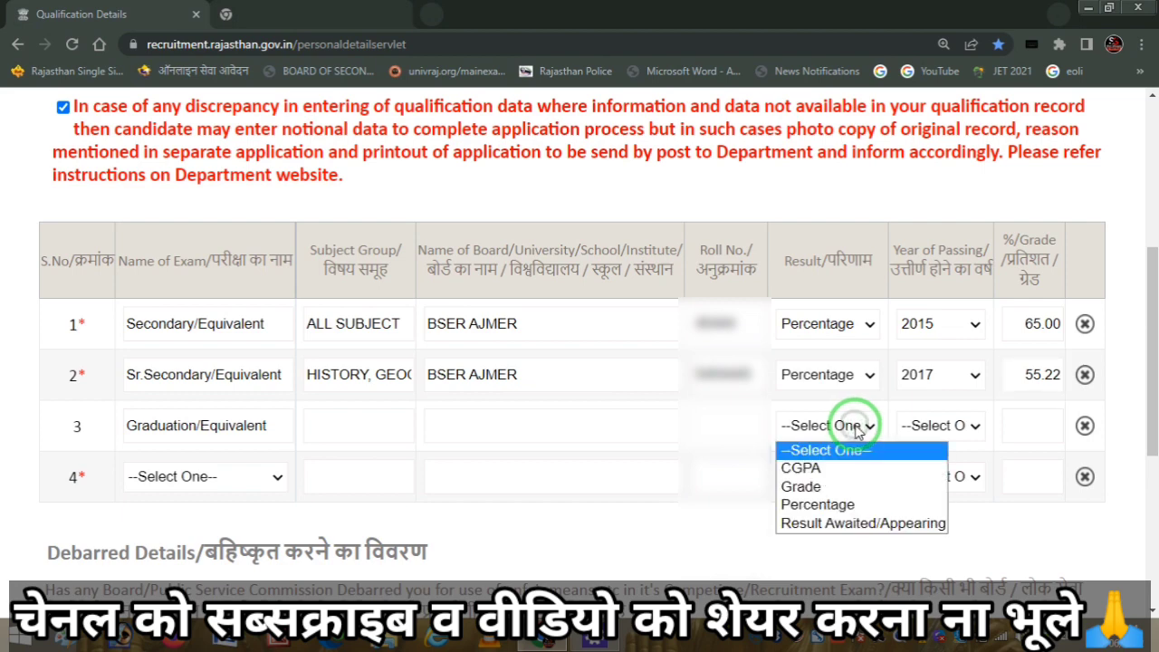
{"action": "left_click", "coordinate": [842, 524]}
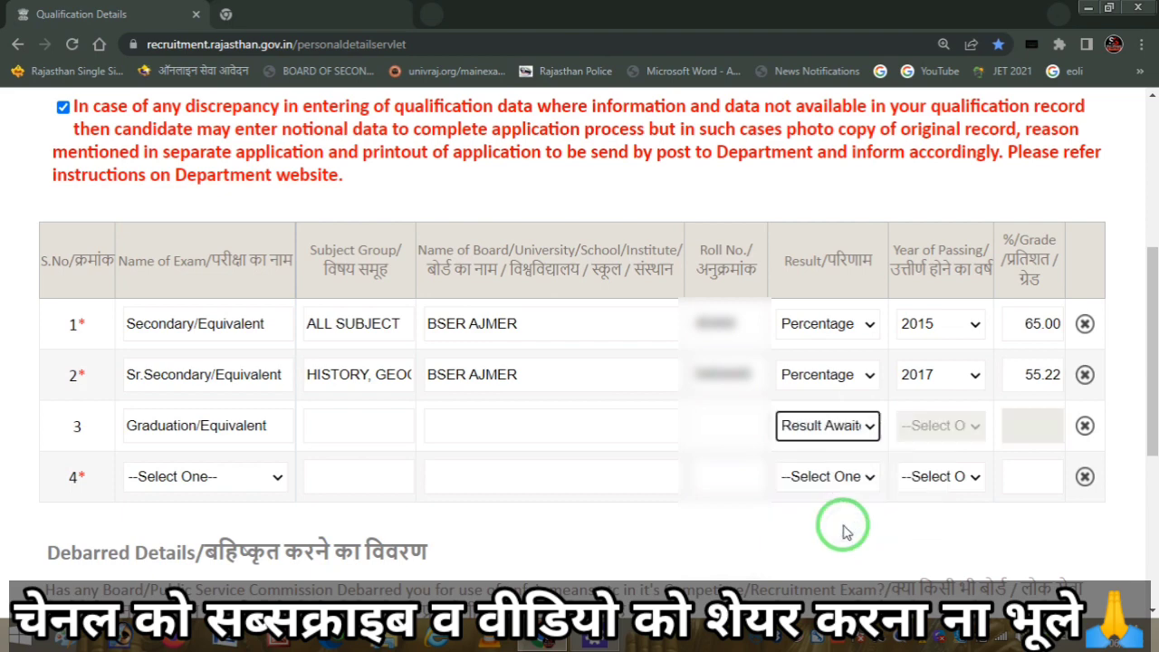
{"action": "left_click", "coordinate": [854, 425]}
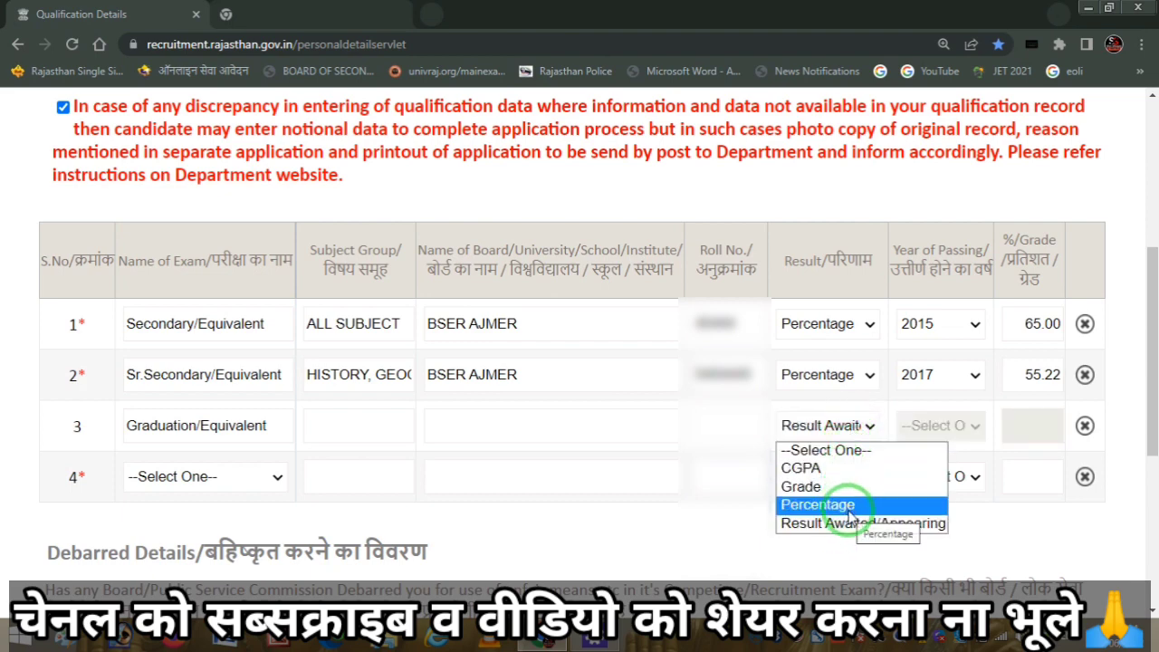
{"action": "left_click", "coordinate": [819, 504]}
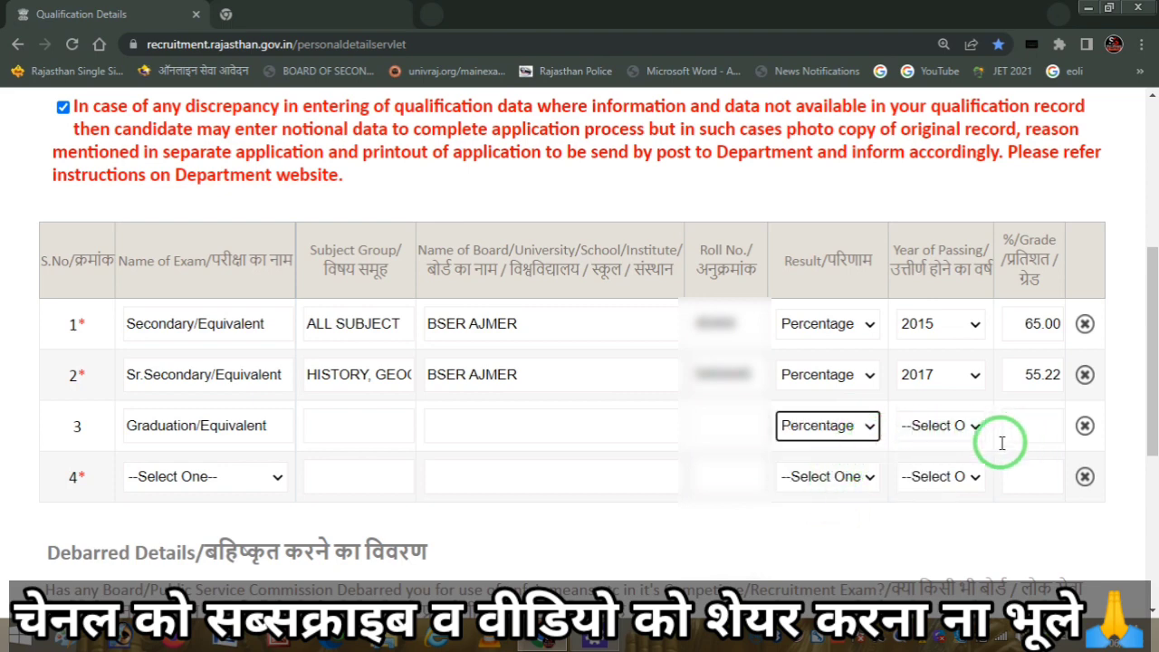
{"action": "left_click", "coordinate": [937, 432]}
{"action": "left_click", "coordinate": [935, 431]}
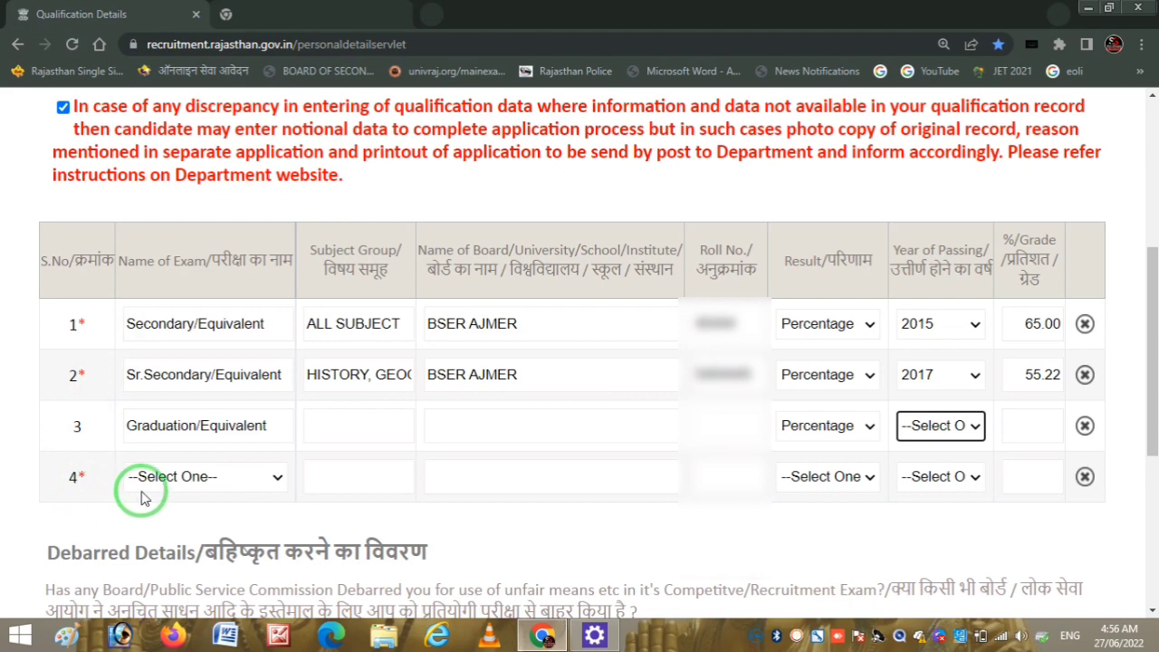
- Choose Bachelor of Physical Education (B.P.Ed.) as row 4's exam and enter NA as its subject group
{"action": "left_click", "coordinate": [238, 485]}
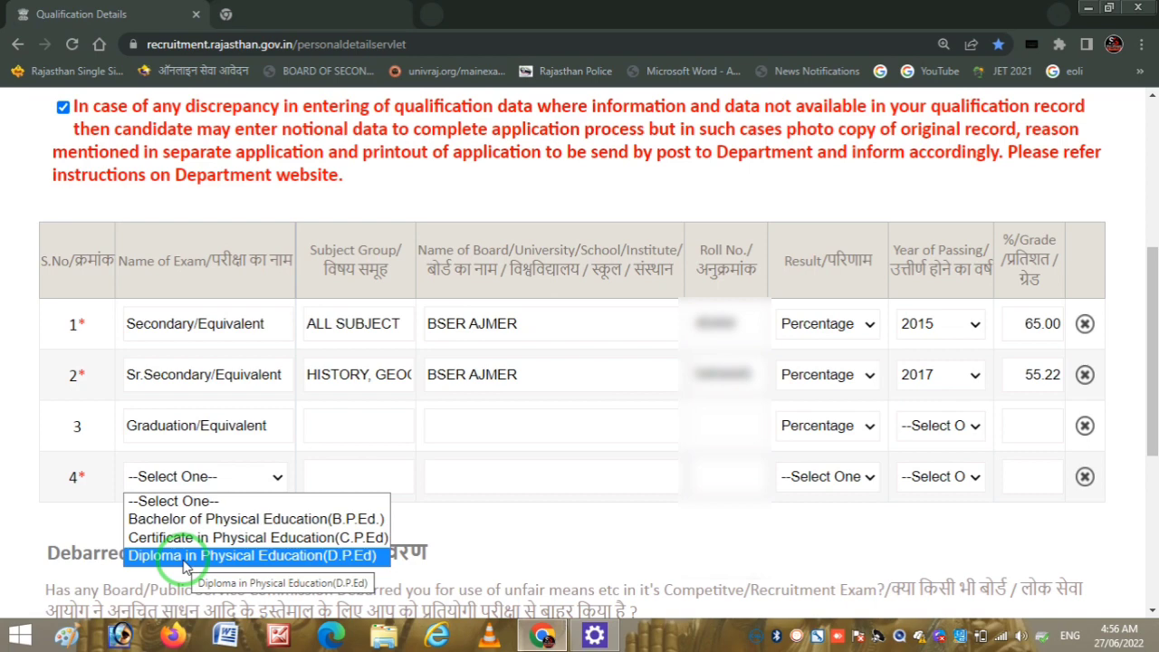
{"action": "left_click", "coordinate": [270, 521]}
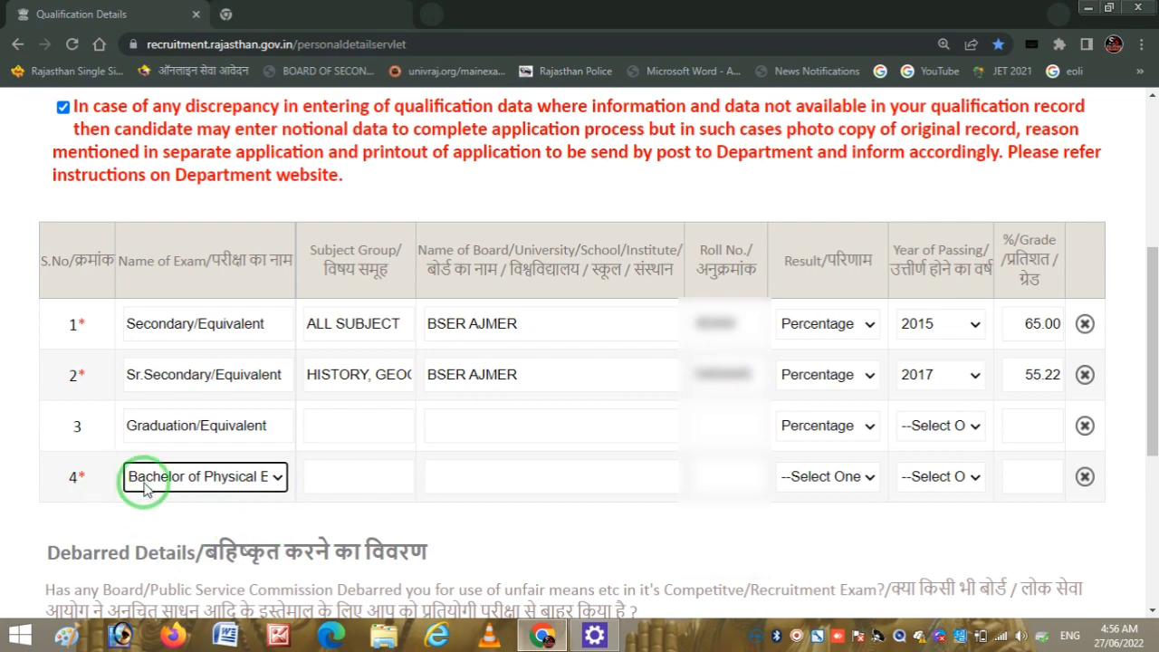
{"action": "left_click", "coordinate": [365, 482]}
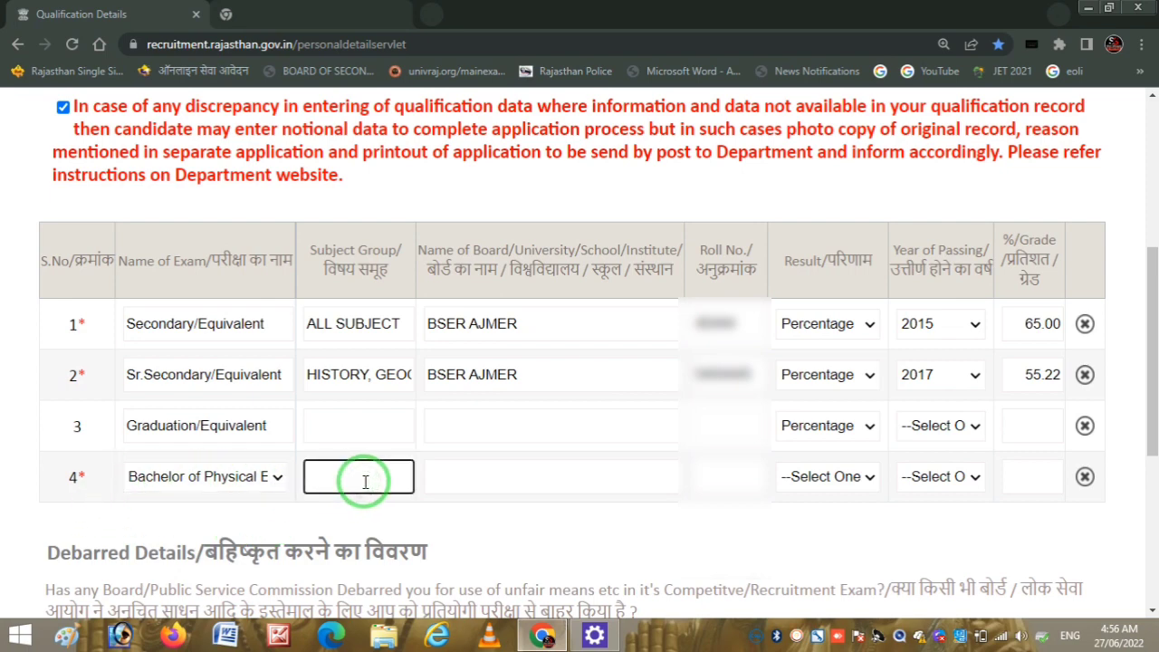
{"action": "type", "text": "NA"}
{"action": "left_click", "coordinate": [276, 478]}
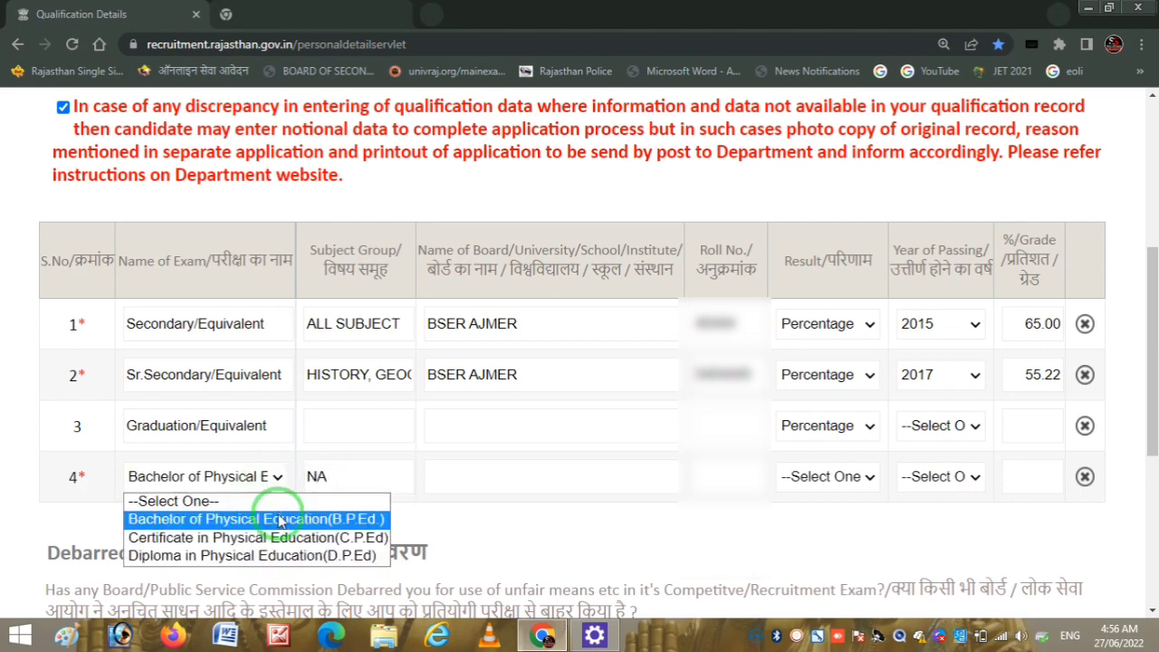
{"action": "left_click", "coordinate": [276, 479]}
- Retry BPED in row 4's subject group, then settle on NA with B.P.Ed. kept as the exam
{"action": "left_click", "coordinate": [367, 478]}
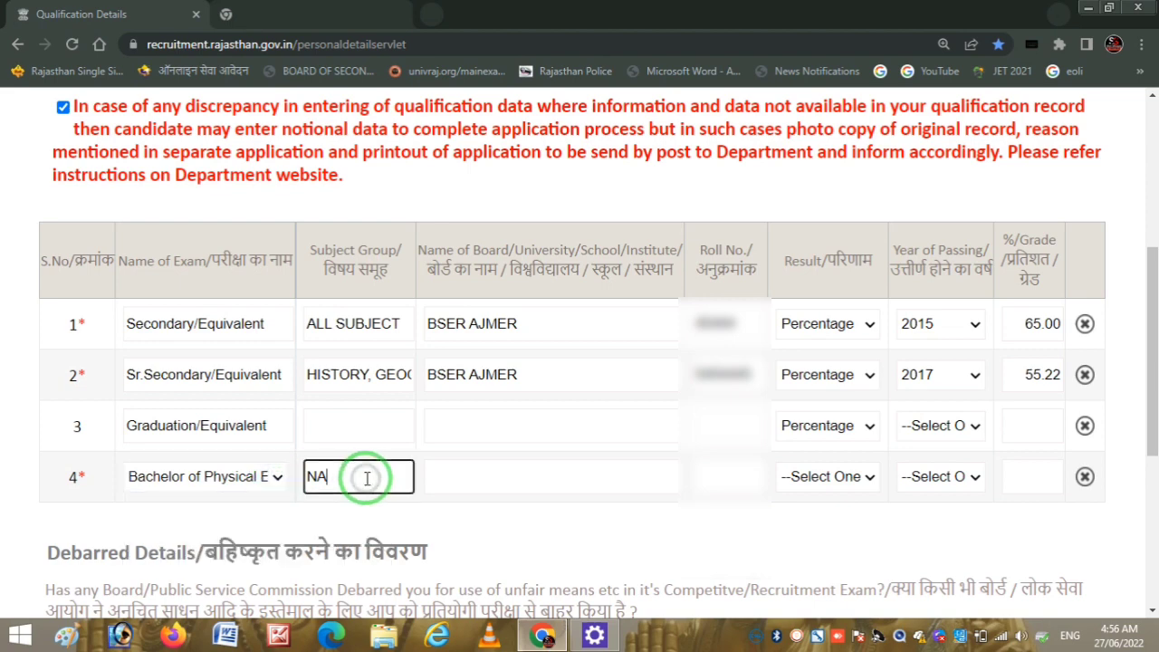
{"action": "key", "text": "BackSpace"}
{"action": "type", "text": "BPED"}
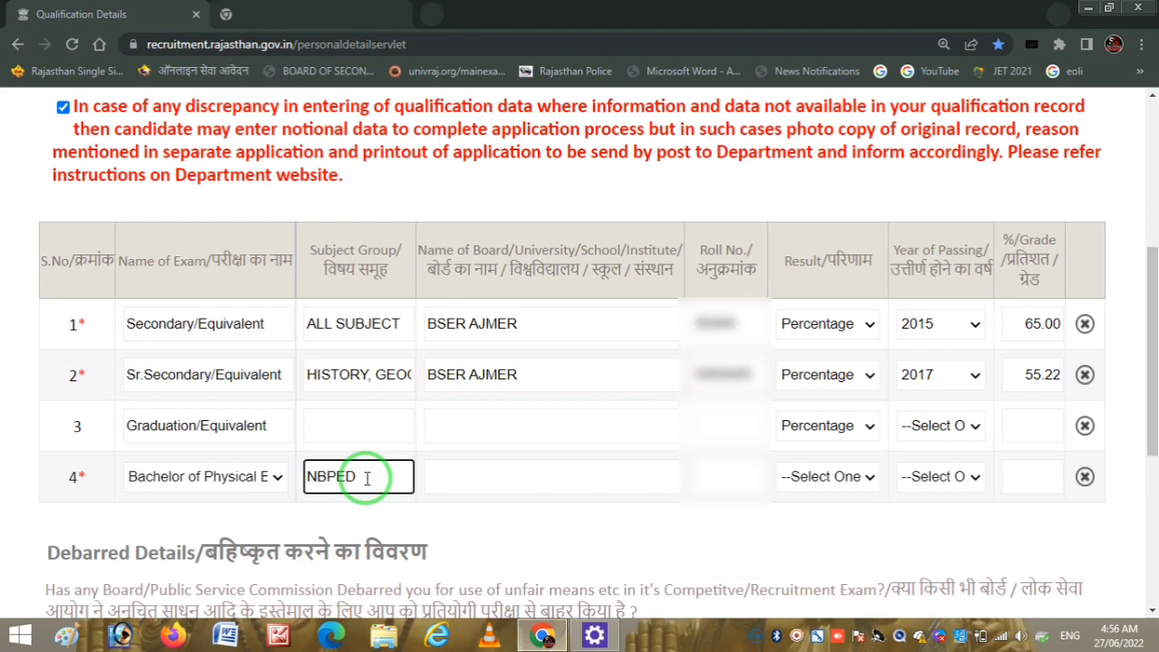
{"action": "key", "text": "BackSpace"}
{"action": "key", "text": "BackSpace"}
{"action": "key", "text": "BackSpace"}
{"action": "key", "text": "BackSpace"}
{"action": "type", "text": "BPED"}
{"action": "key", "text": "BackSpace"}
{"action": "key", "text": "BackSpace"}
{"action": "key", "text": "BackSpace"}
{"action": "key", "text": "BackSpace"}
{"action": "type", "text": "NA"}
{"action": "left_click", "coordinate": [257, 478]}
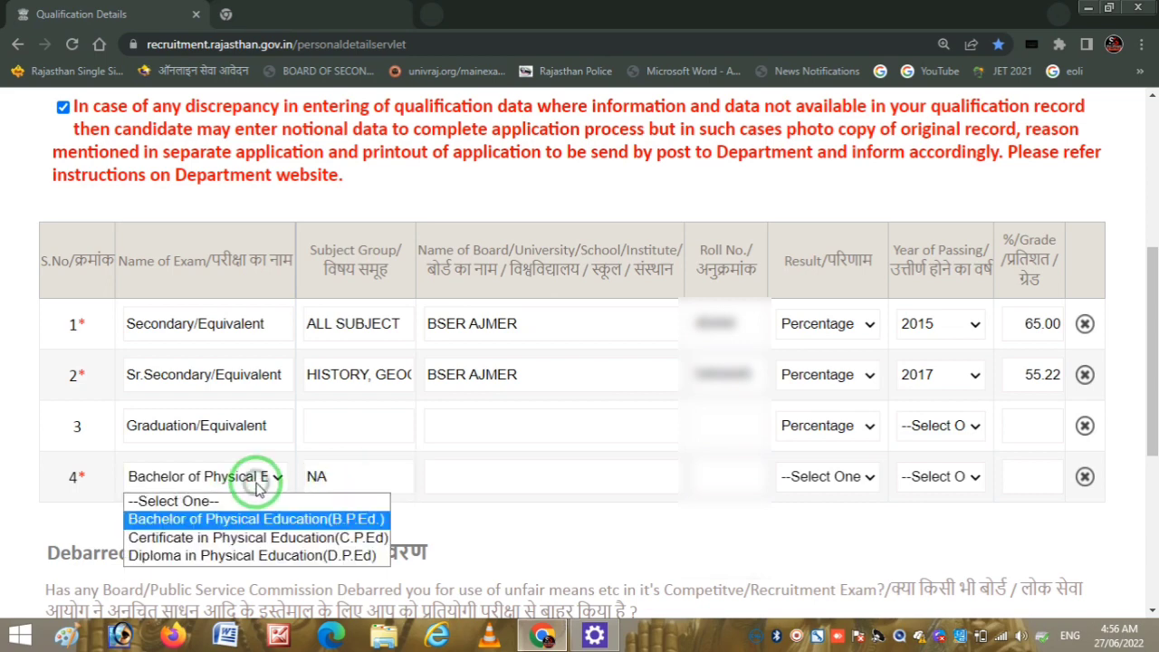
{"action": "left_click", "coordinate": [257, 484]}
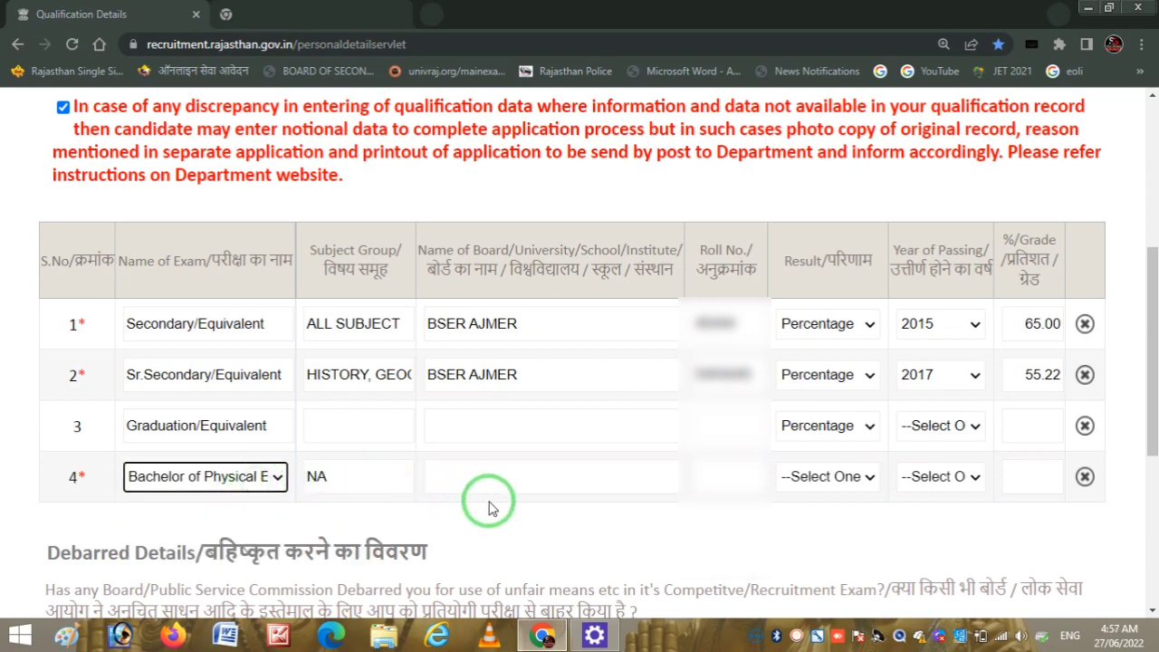
{"action": "key", "text": "ctrl+t"}
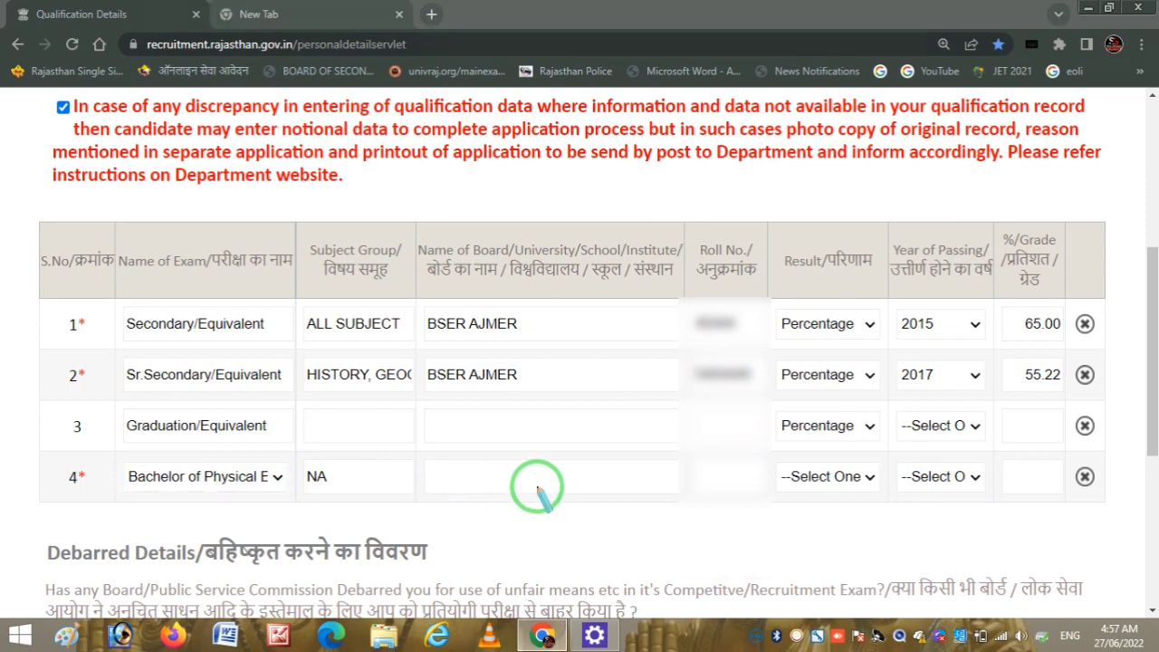
{"action": "left_click", "coordinate": [462, 475]}
{"action": "mouse_move", "coordinate": [462, 475]}
{"action": "left_mouse_down"}
{"action": "mouse_move", "coordinate": [582, 455]}
{"action": "mouse_move", "coordinate": [466, 480]}
{"action": "mouse_move", "coordinate": [589, 474]}
{"action": "left_mouse_up"}
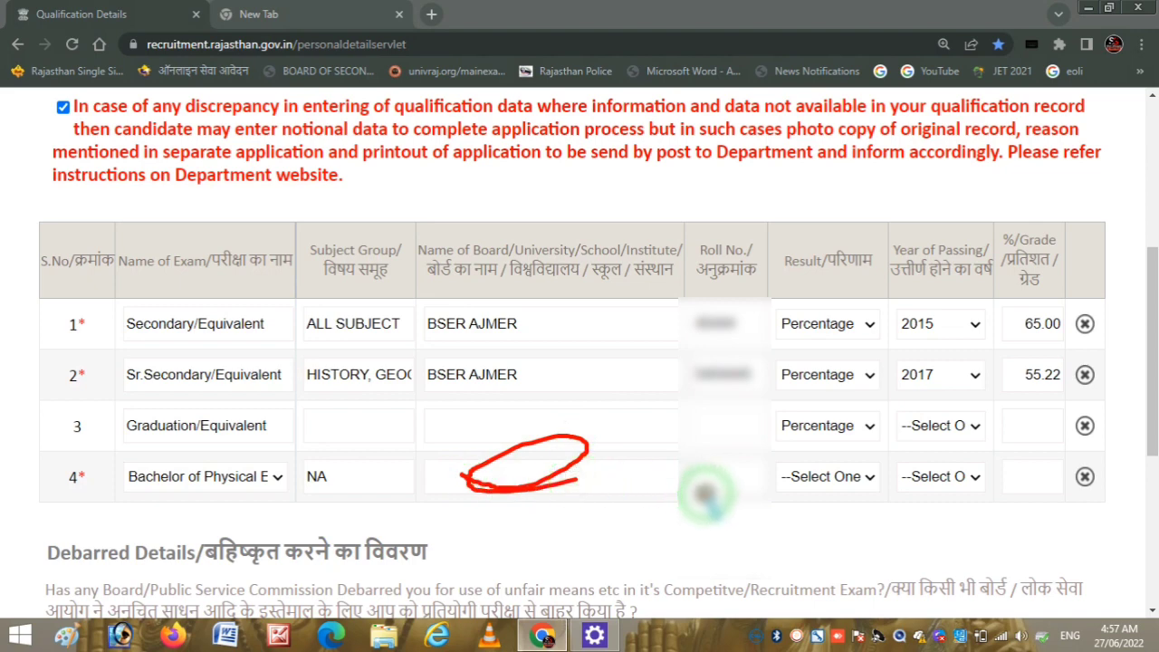
{"action": "mouse_move", "coordinate": [698, 492]}
{"action": "left_mouse_down"}
{"action": "mouse_move", "coordinate": [757, 471]}
{"action": "mouse_move", "coordinate": [695, 491]}
{"action": "mouse_move", "coordinate": [735, 487]}
{"action": "left_mouse_up"}
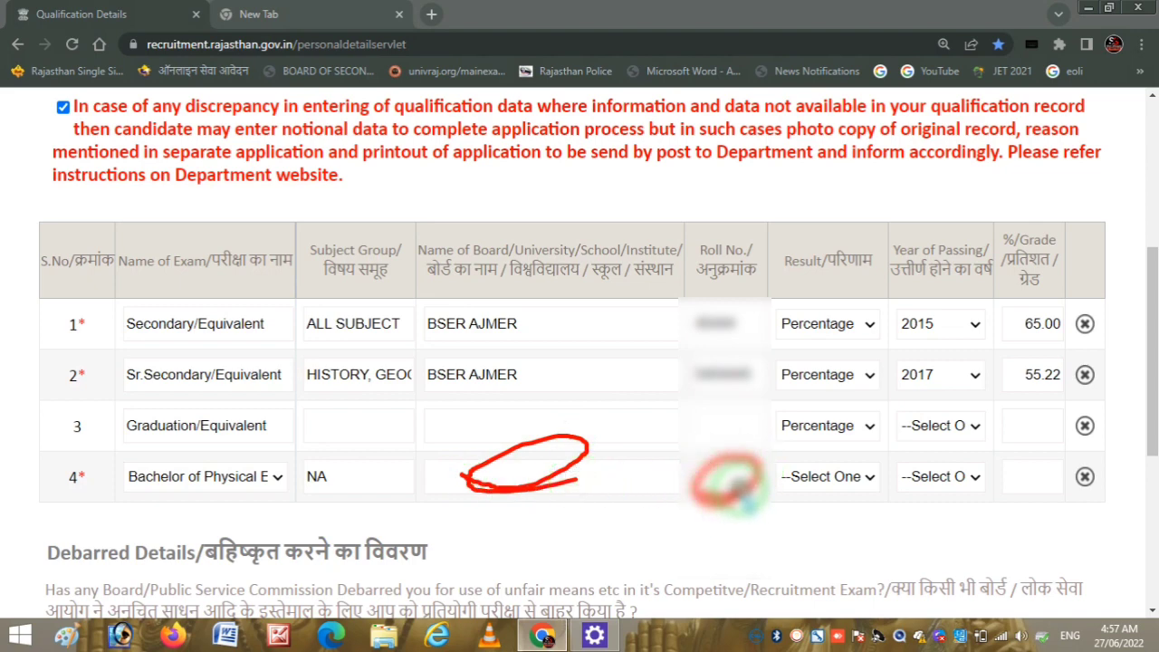
- Switch the B.P.Ed. row's result from Result Awaited/Appearing to Percentage, leaving the year unset
{"action": "right_click", "coordinate": [813, 507]}
{"action": "key", "text": "Escape"}
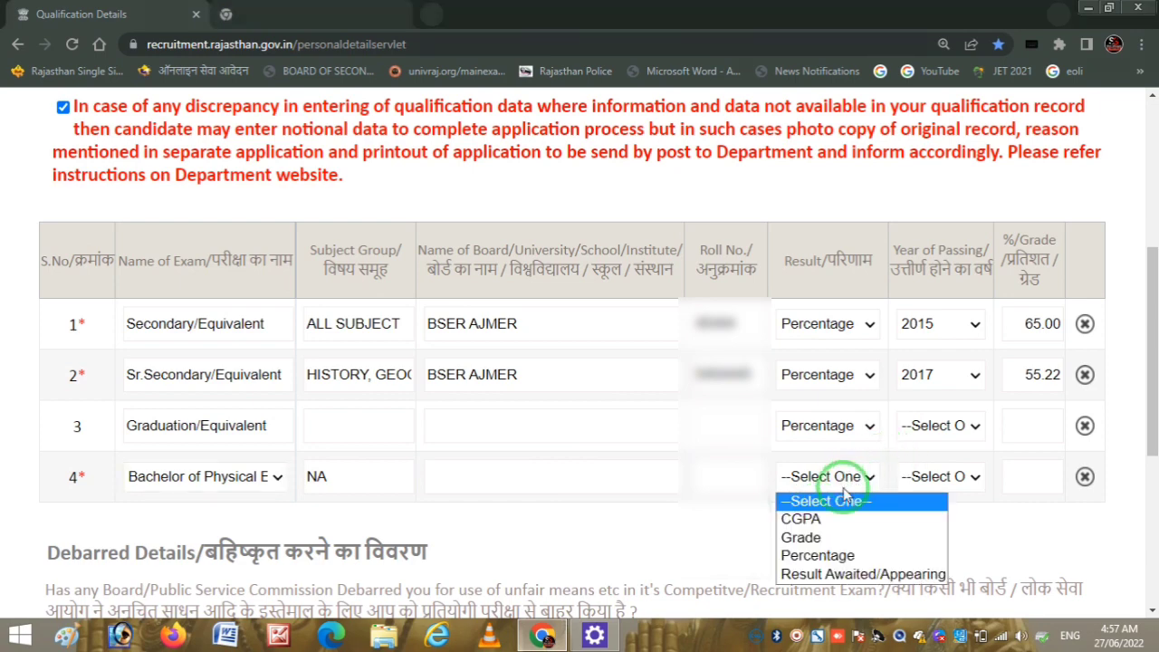
{"action": "left_click", "coordinate": [857, 576]}
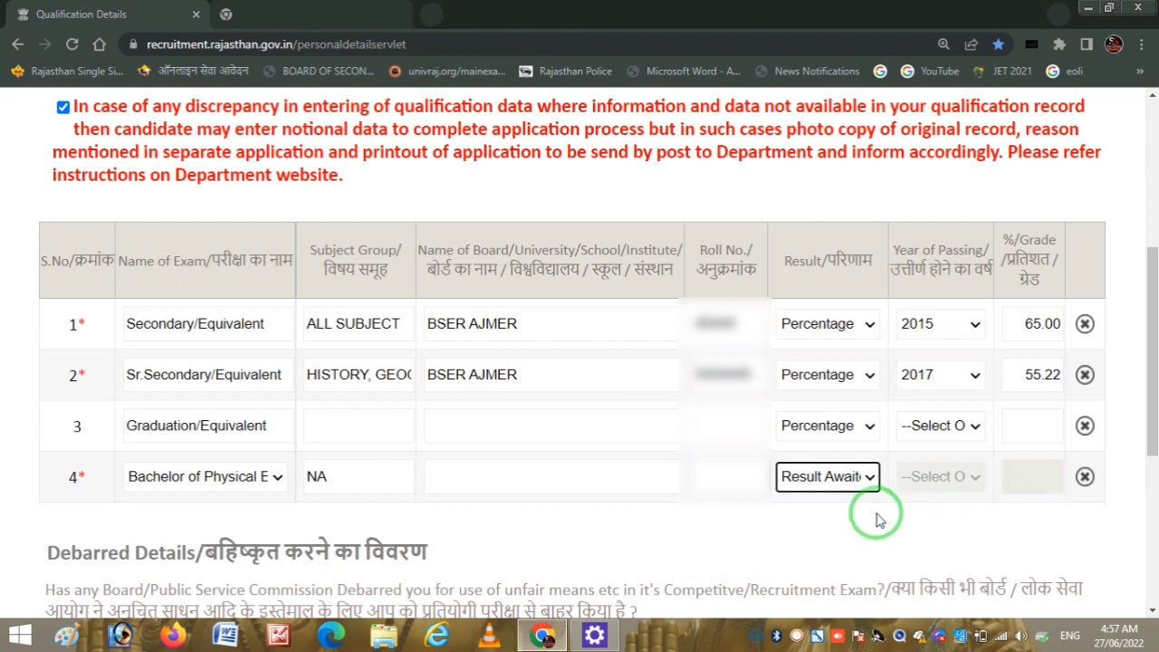
{"action": "left_click", "coordinate": [851, 482]}
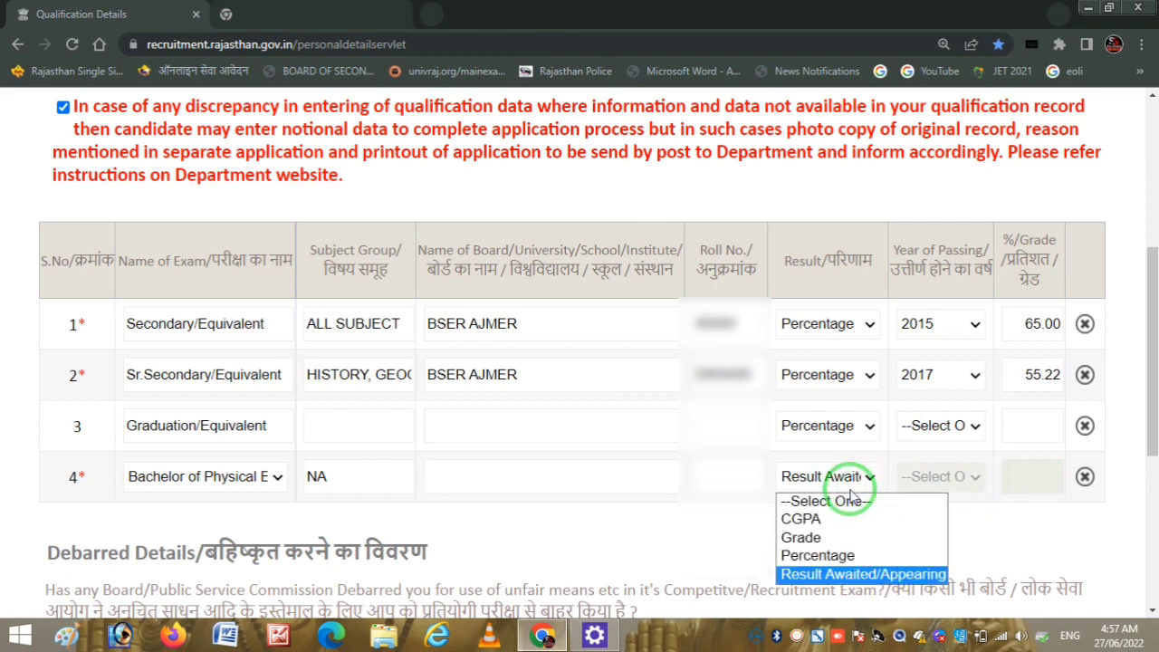
{"action": "left_click", "coordinate": [849, 561]}
{"action": "left_click", "coordinate": [947, 479]}
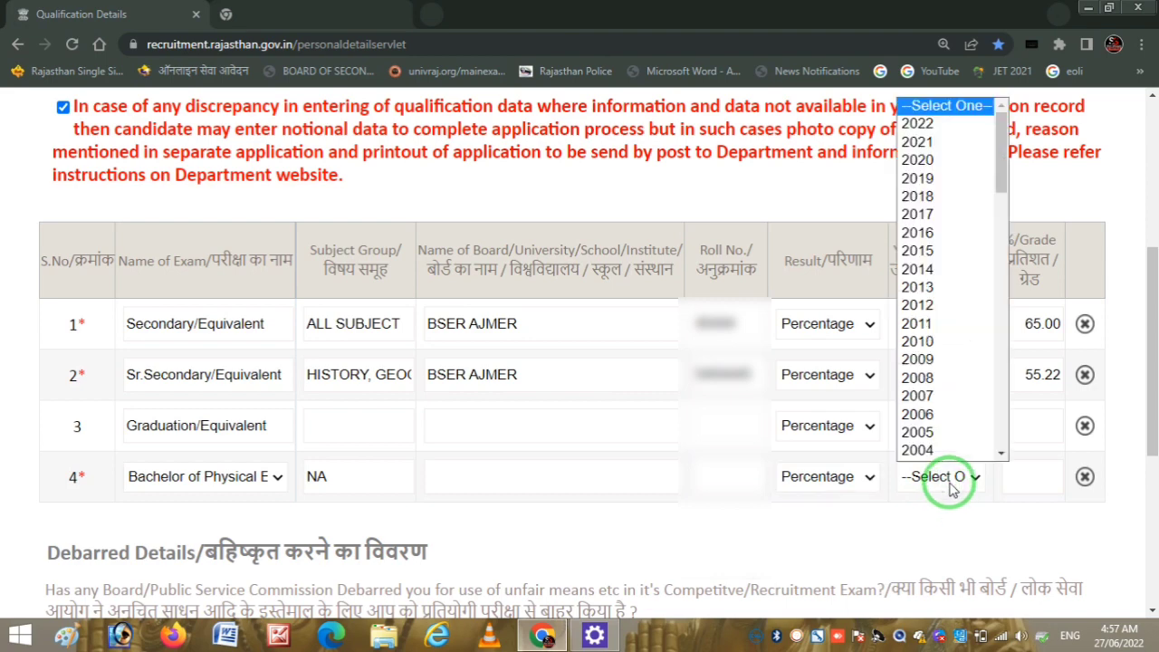
{"action": "left_click", "coordinate": [950, 487]}
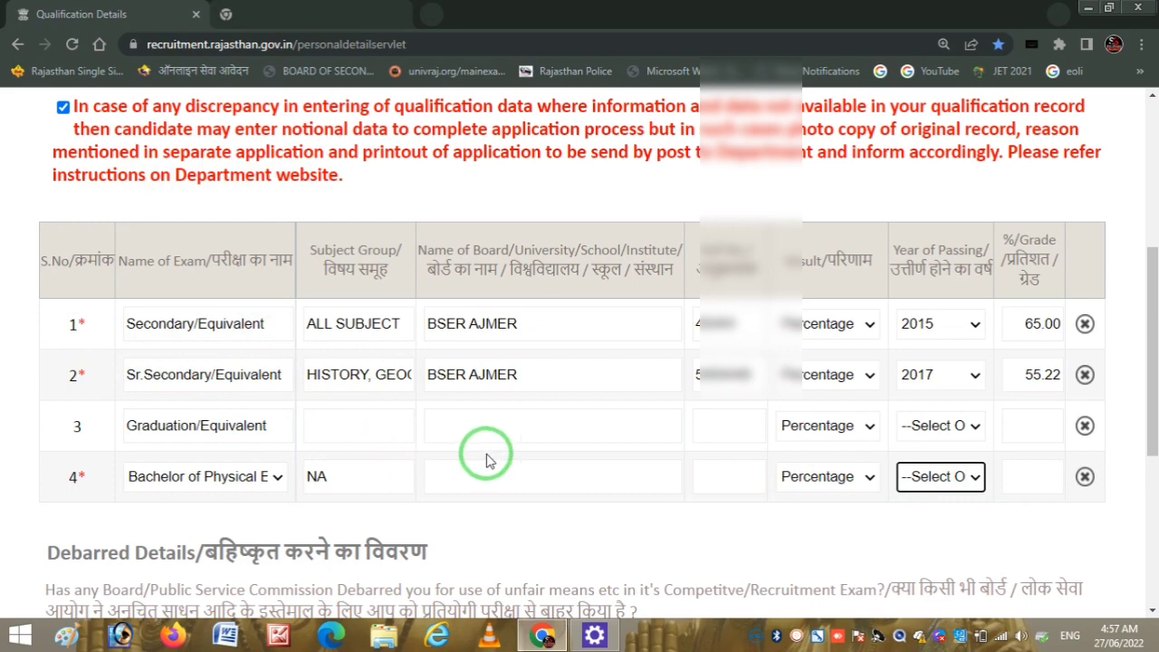
{"action": "left_click_drag", "start_coordinate": [1150, 380], "coordinate": [1154, 500]}
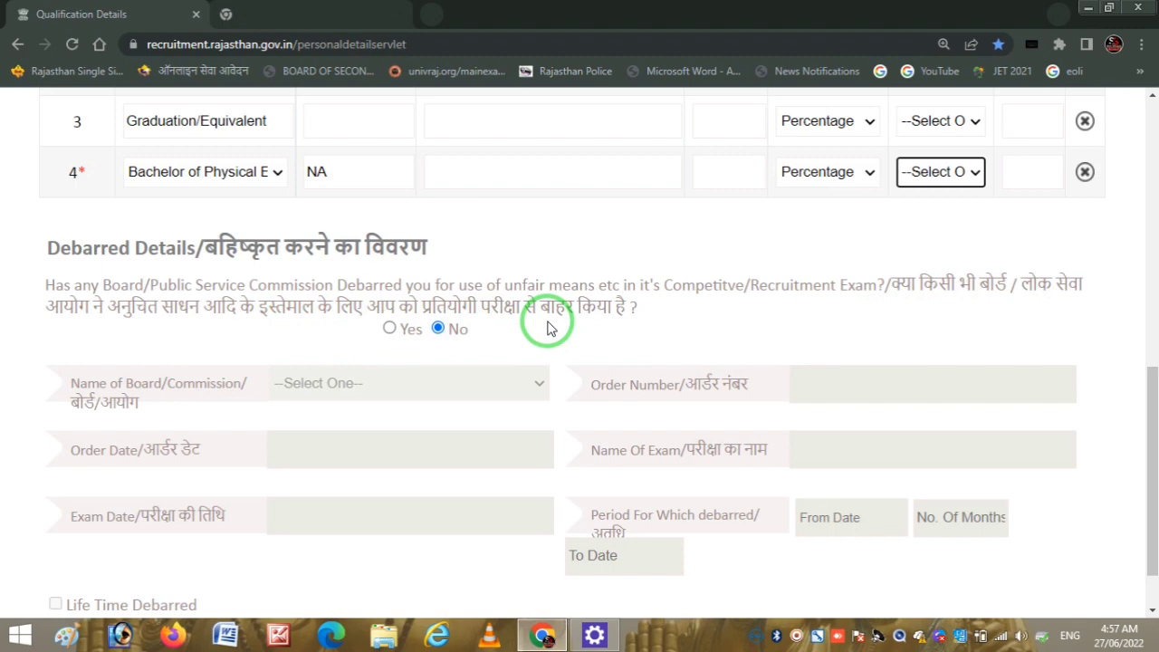
- Scroll down to the bottom of the Qualification Details form
{"action": "scroll", "coordinate": [1145, 408], "scroll_direction": "down", "scroll_amount": 1}
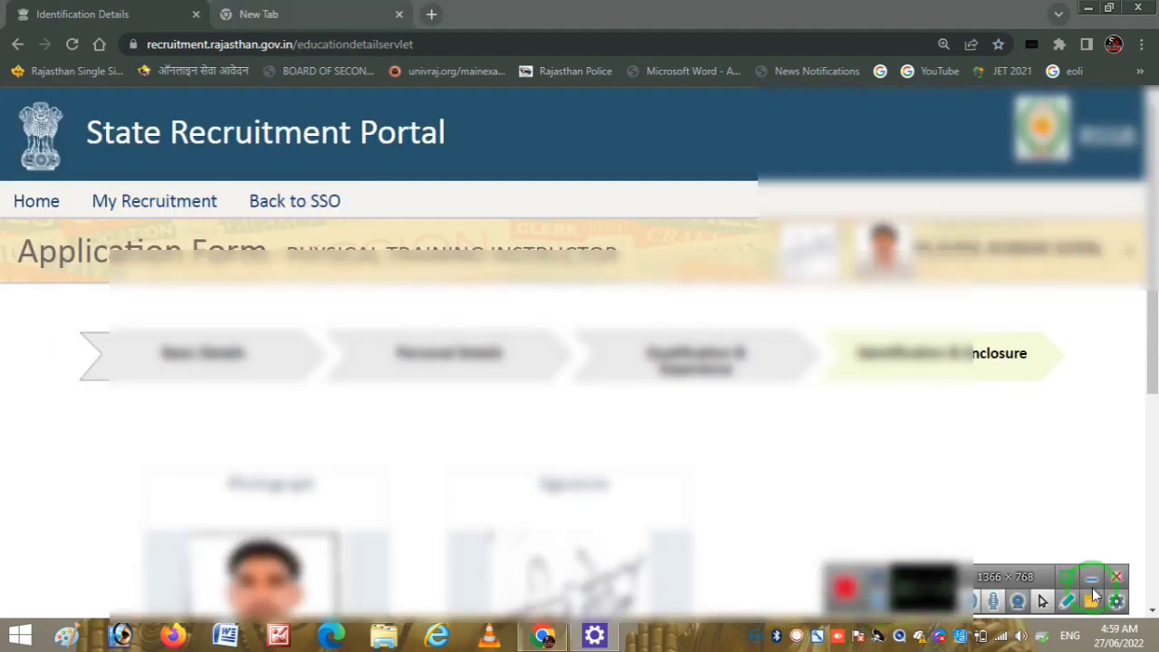
{"action": "left_click", "coordinate": [1100, 584]}
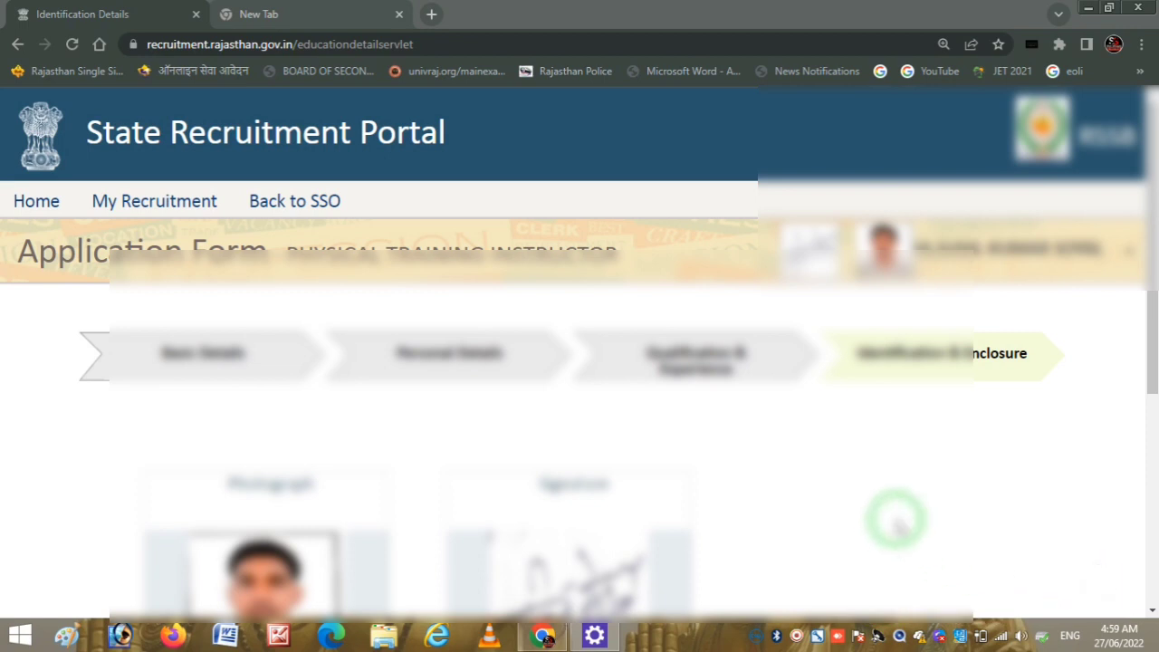
{"action": "left_click", "coordinate": [1152, 315]}
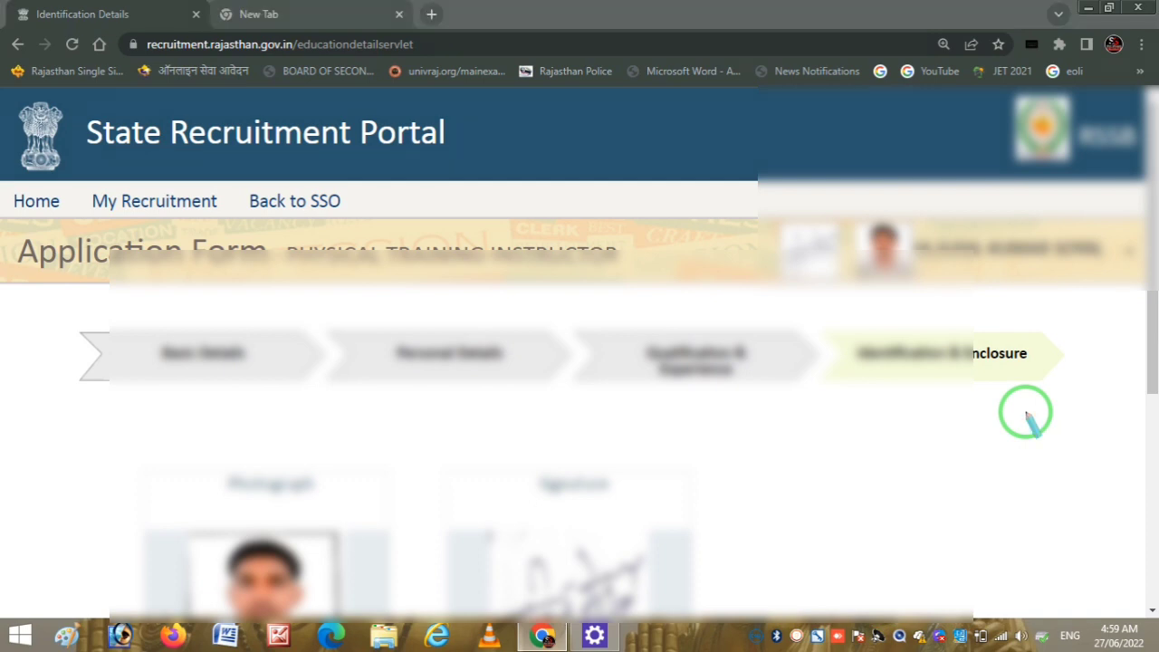
{"action": "mouse_move", "coordinate": [856, 367]}
{"action": "left_mouse_down"}
{"action": "mouse_move", "coordinate": [970, 375]}
{"action": "mouse_move", "coordinate": [1040, 356]}
{"action": "mouse_move", "coordinate": [991, 329]}
{"action": "mouse_move", "coordinate": [865, 339]}
{"action": "left_mouse_up"}
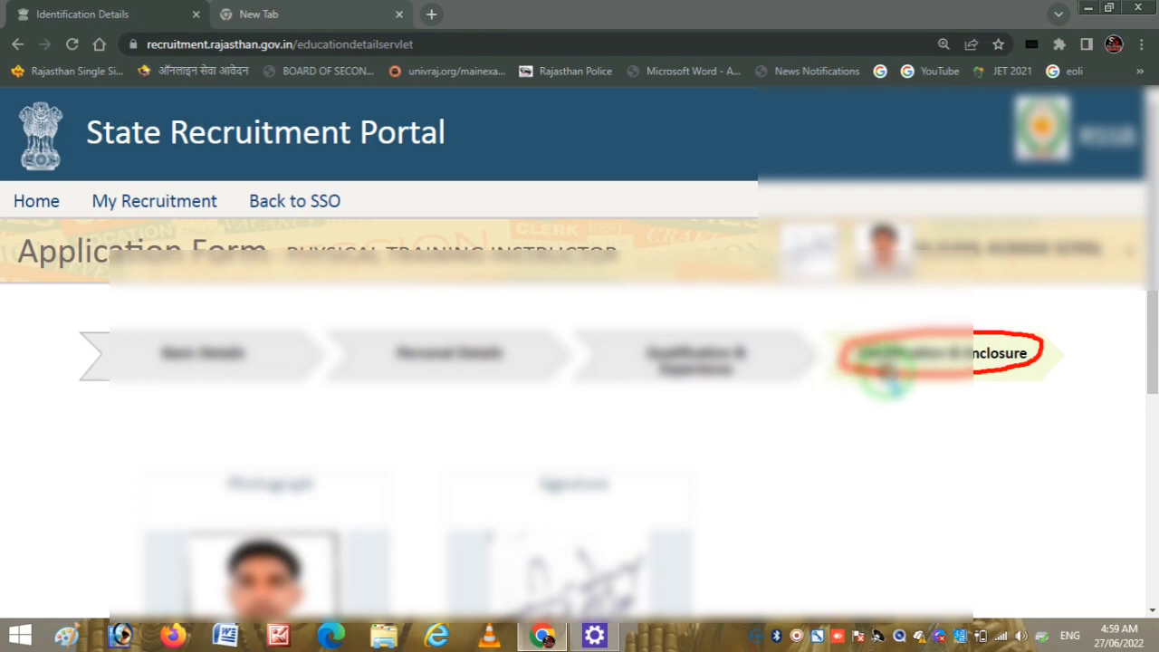
{"action": "key", "text": "Escape"}
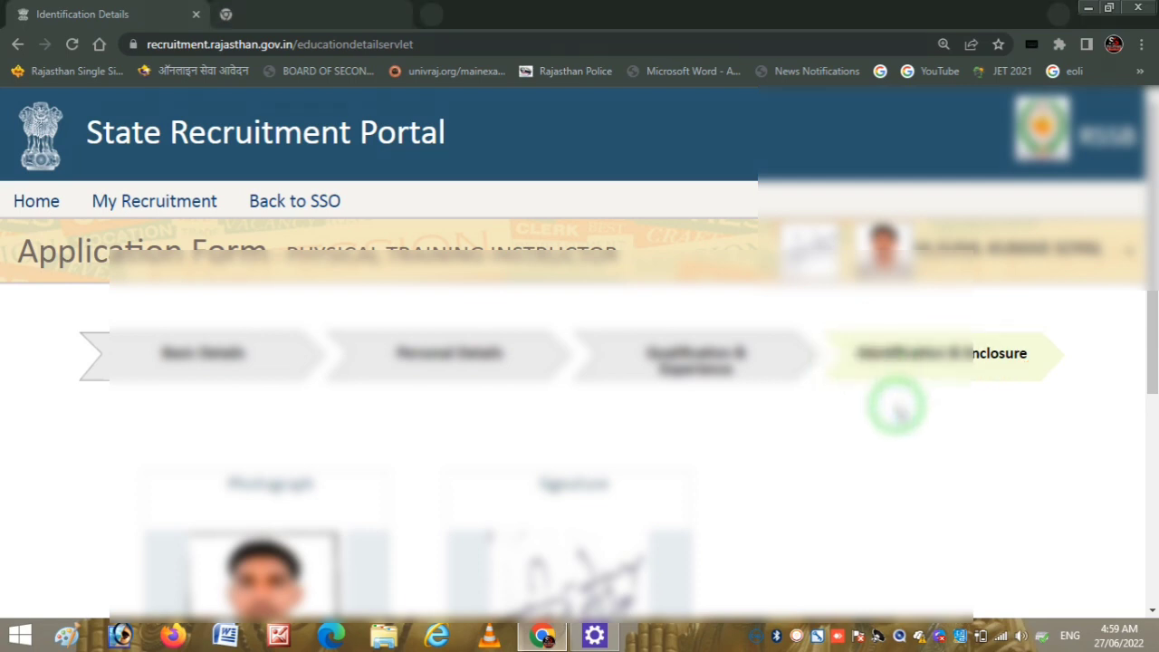
{"action": "left_click_drag", "start_coordinate": [1146, 335], "coordinate": [1151, 510]}
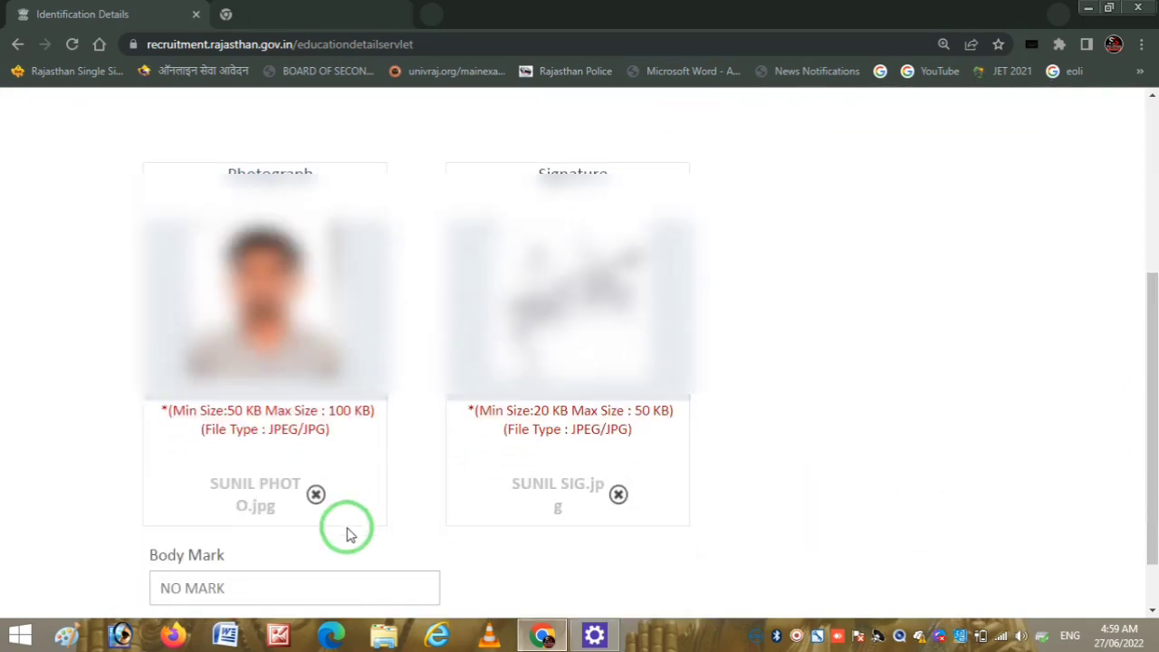
{"action": "key", "text": "ctrl+2"}
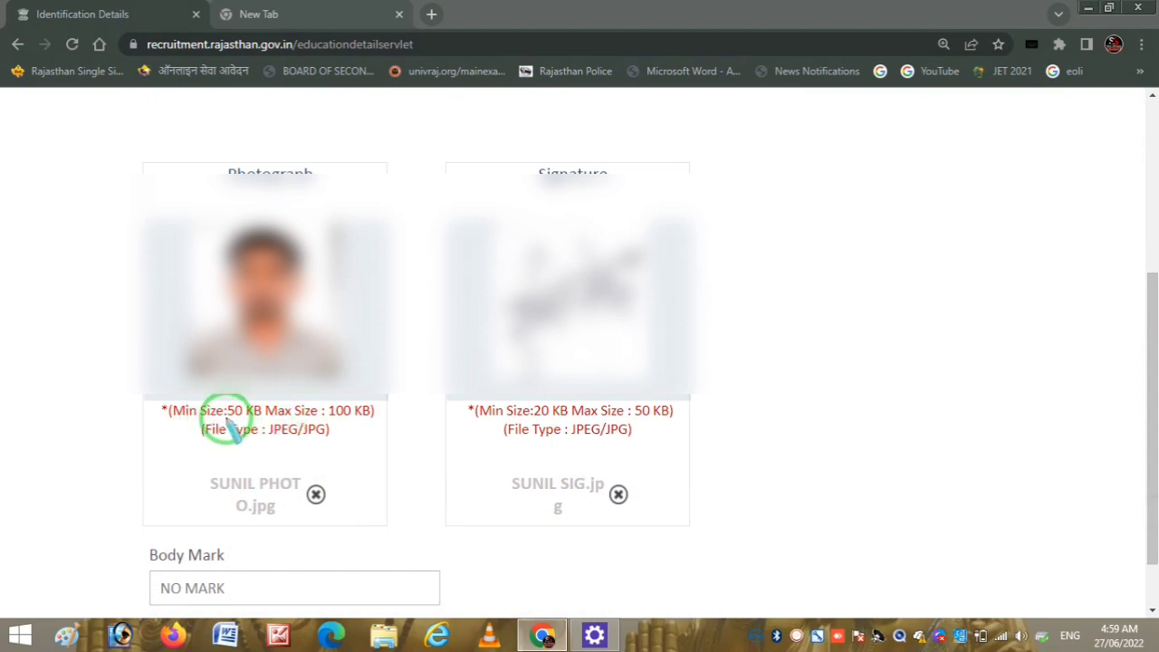
{"action": "mouse_move", "coordinate": [234, 423]}
{"action": "left_mouse_down"}
{"action": "mouse_move", "coordinate": [364, 427]}
{"action": "mouse_move", "coordinate": [370, 388]}
{"action": "mouse_move", "coordinate": [249, 398]}
{"action": "left_mouse_up"}
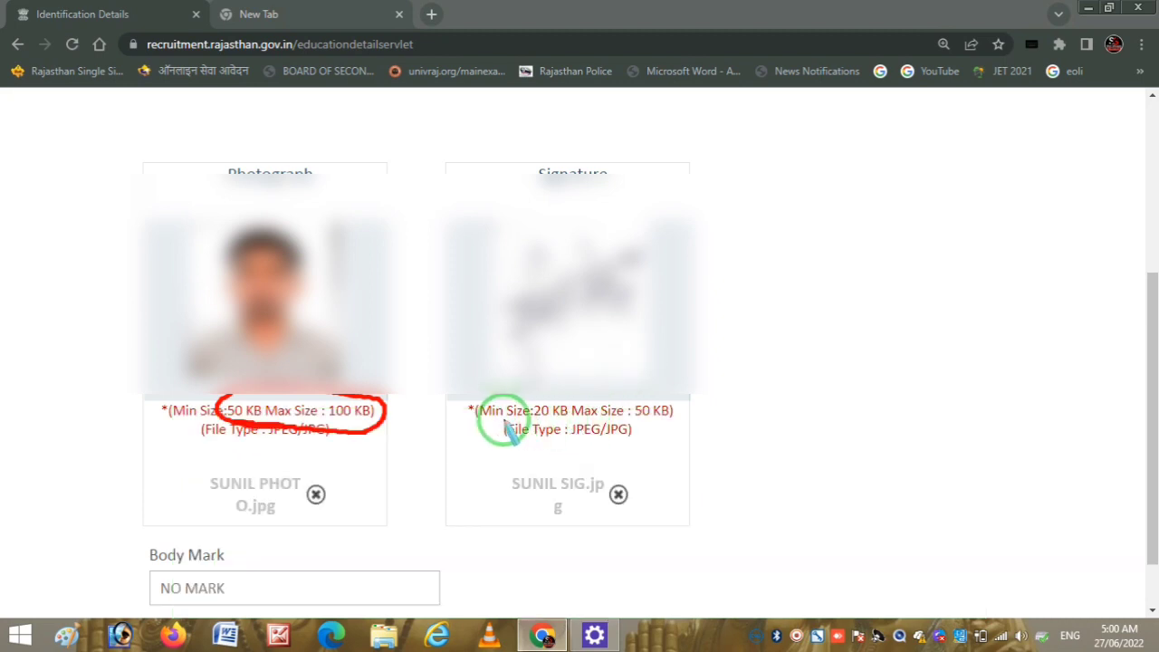
{"action": "left_click_drag", "start_coordinate": [536, 419], "coordinate": [670, 424]}
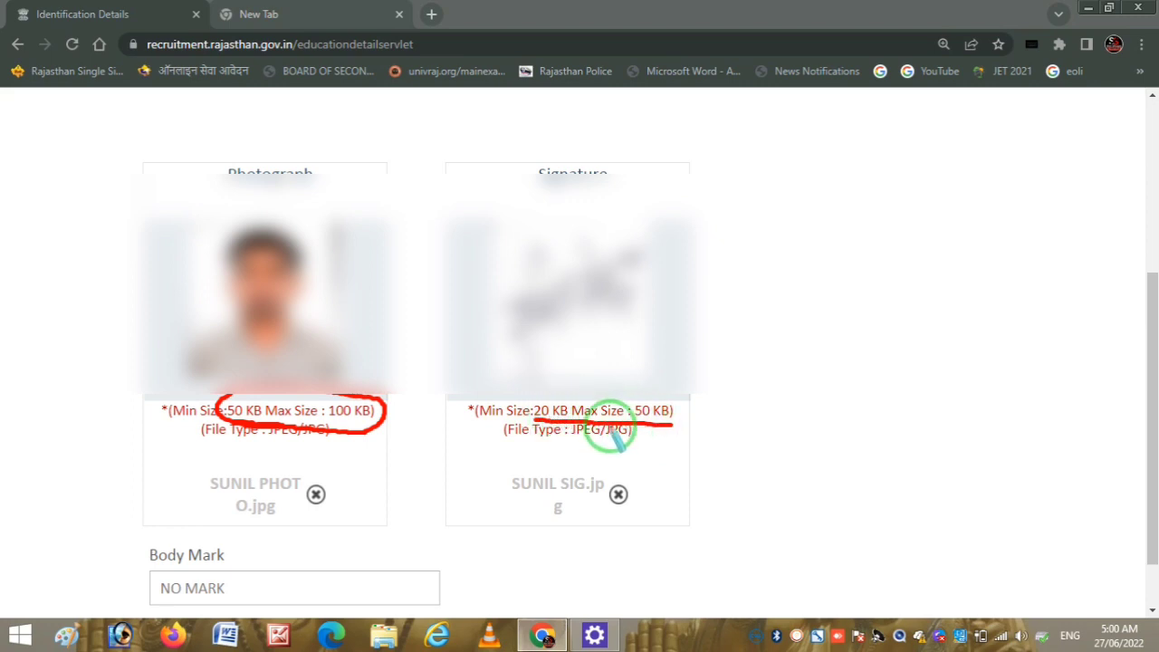
{"action": "mouse_move", "coordinate": [533, 421]}
{"action": "left_mouse_down"}
{"action": "mouse_move", "coordinate": [532, 395]}
{"action": "mouse_move", "coordinate": [676, 398]}
{"action": "mouse_move", "coordinate": [678, 422]}
{"action": "left_mouse_up"}
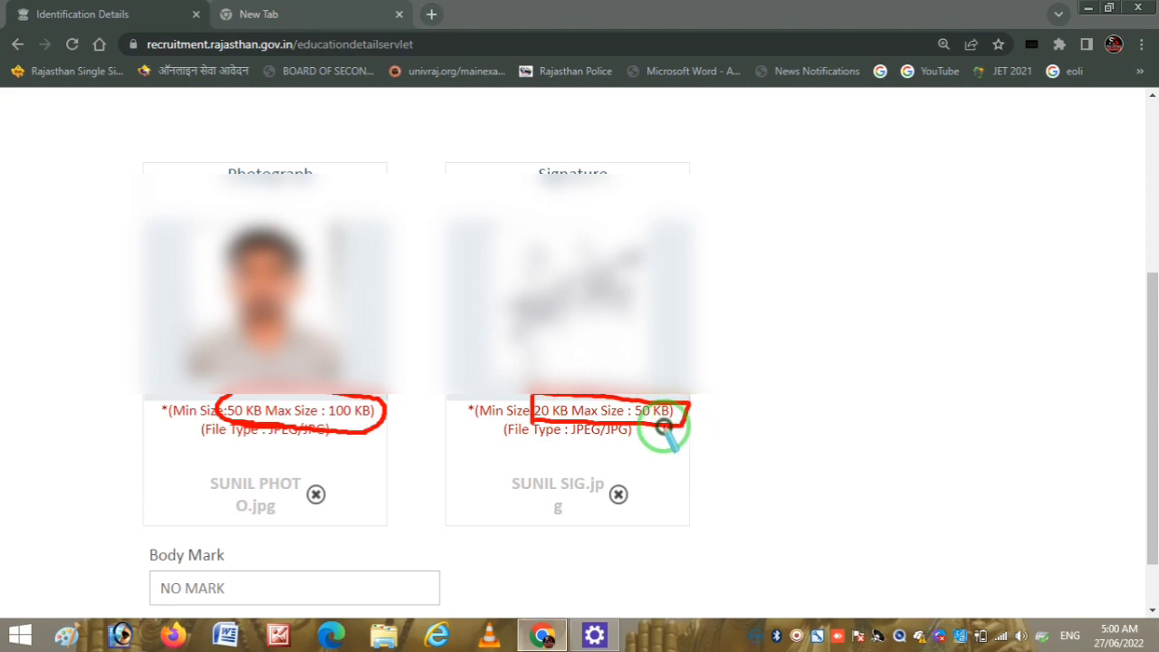
{"action": "right_click", "coordinate": [766, 419]}
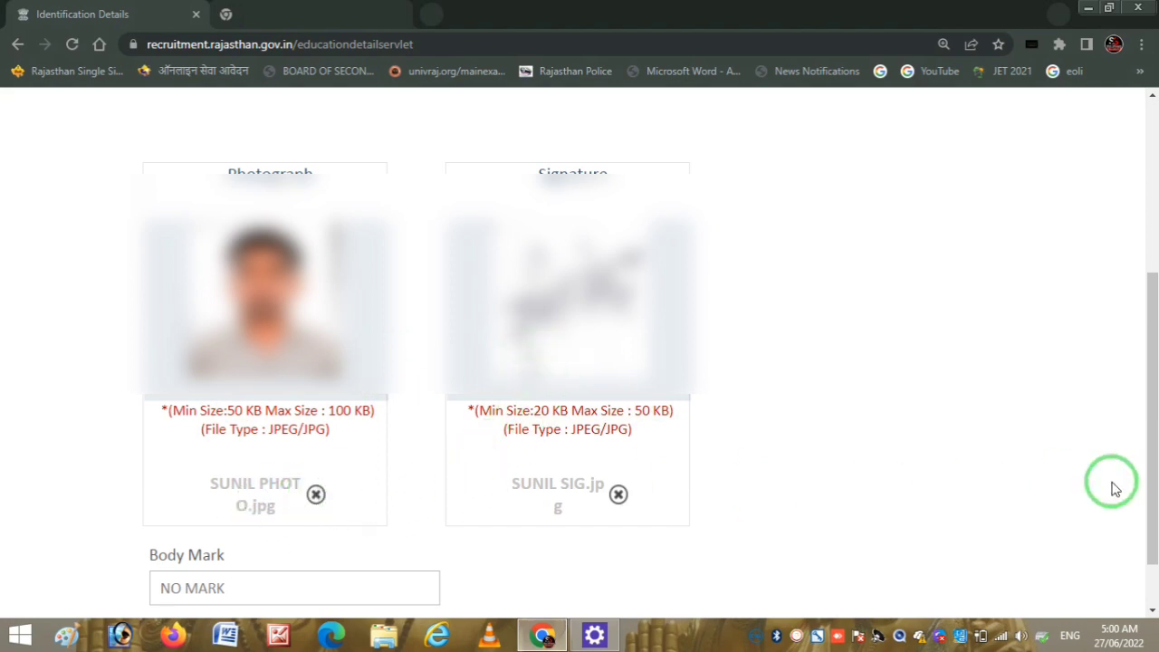
{"action": "left_click_drag", "start_coordinate": [1149, 475], "coordinate": [1148, 525]}
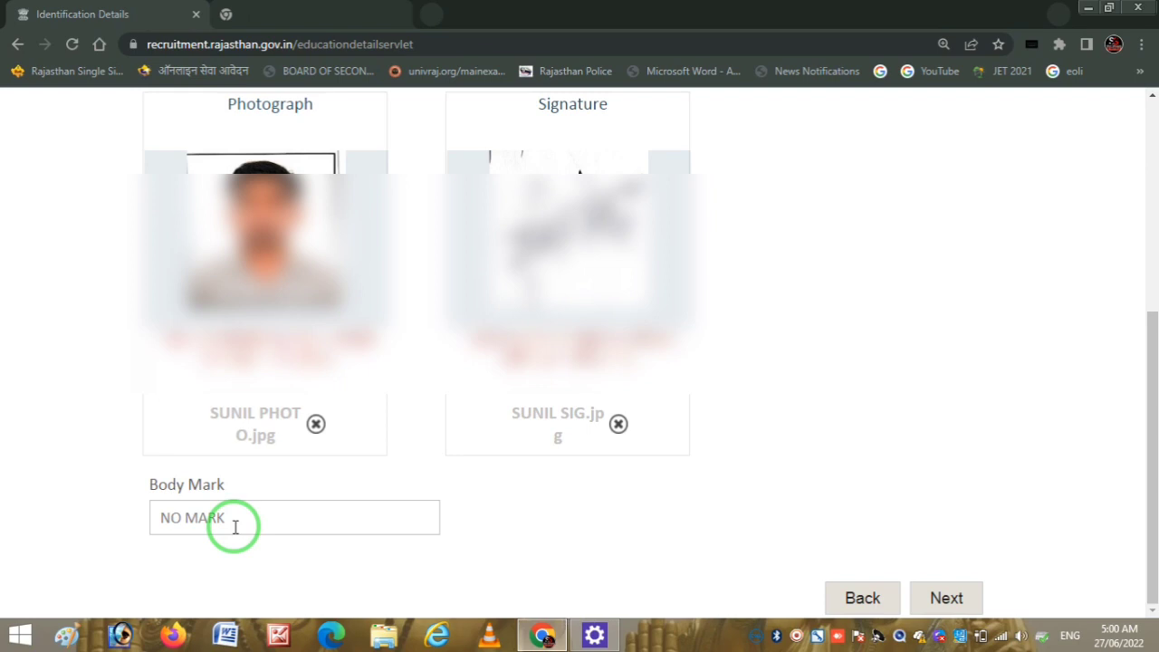
{"action": "mouse_move", "coordinate": [1150, 498]}
{"action": "left_mouse_down"}
{"action": "mouse_move", "coordinate": [1147, 290]}
{"action": "mouse_move", "coordinate": [1147, 498]}
{"action": "left_mouse_up"}
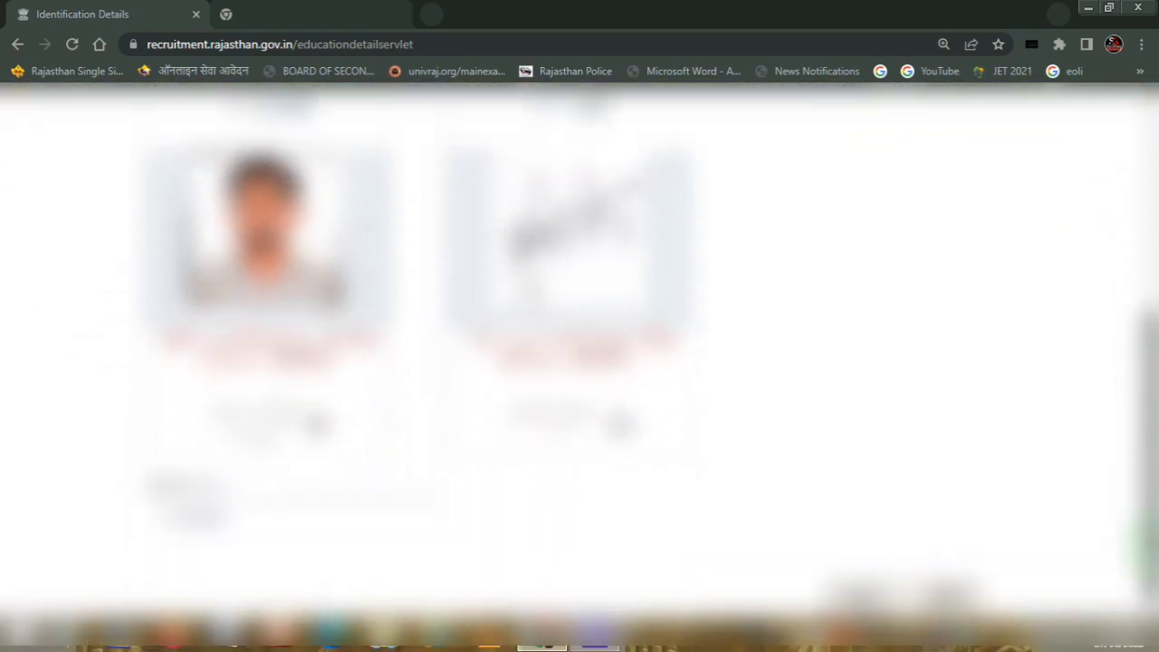
- Continue to the Application Preview and scroll through it to the declaration and Final Submit
{"action": "left_click", "coordinate": [941, 593]}
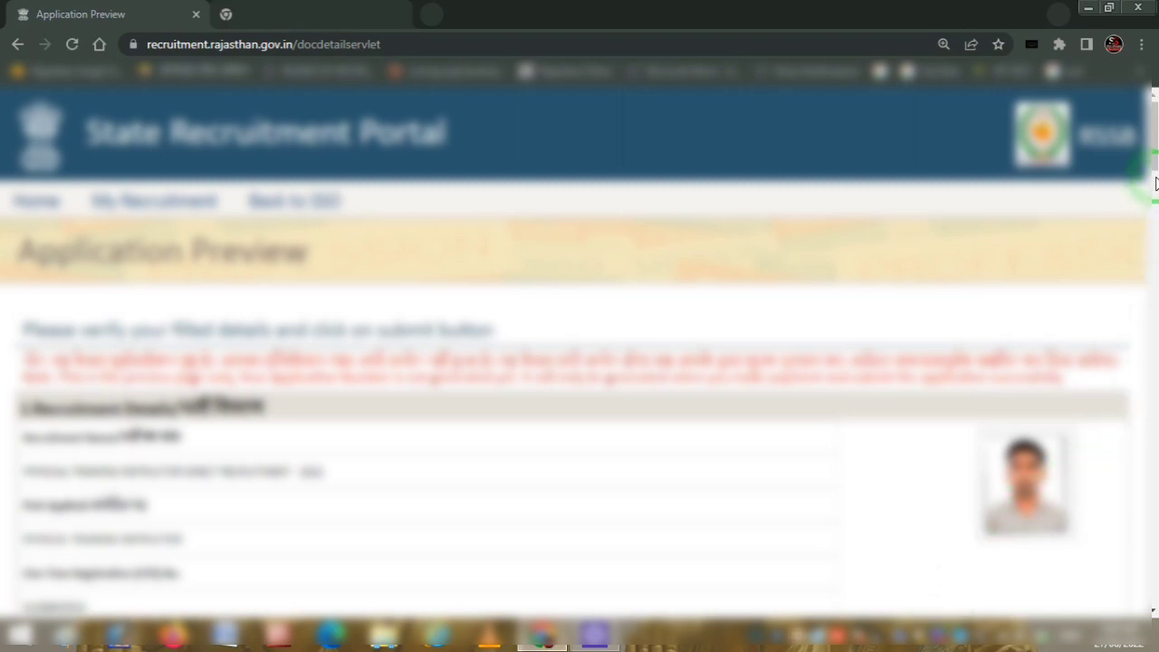
{"action": "left_click_drag", "start_coordinate": [1155, 159], "coordinate": [1154, 585]}
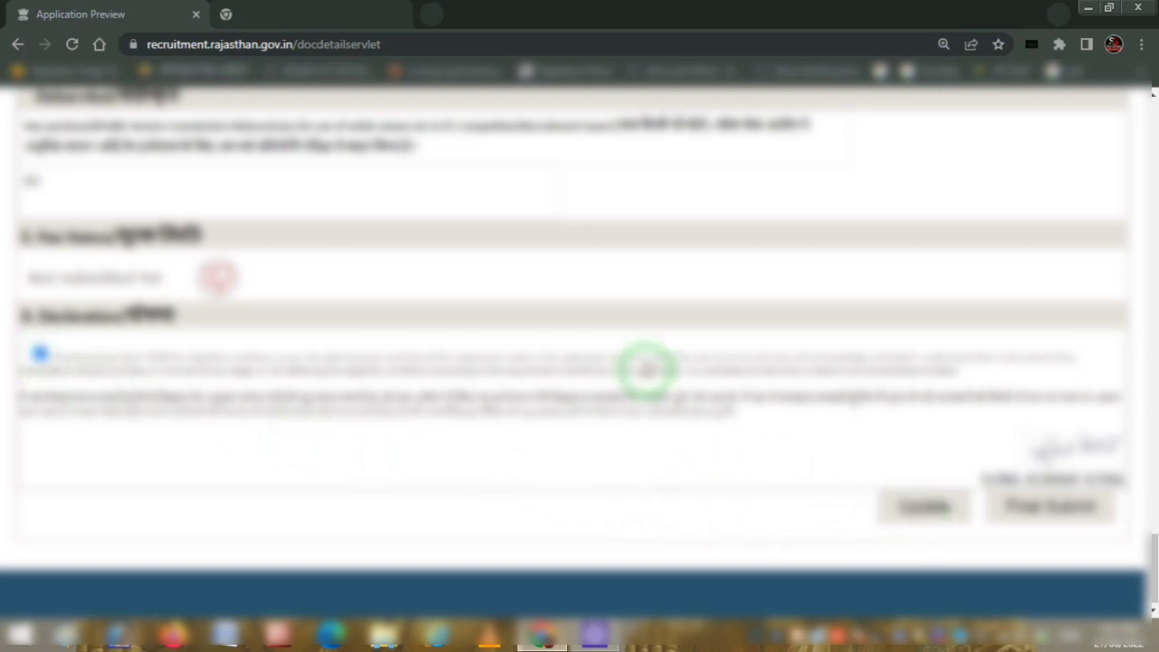
{"action": "scroll", "coordinate": [1153, 509], "scroll_direction": "up", "scroll_amount": 3}
{"action": "left_click_drag", "start_coordinate": [1153, 509], "coordinate": [1153, 567]}
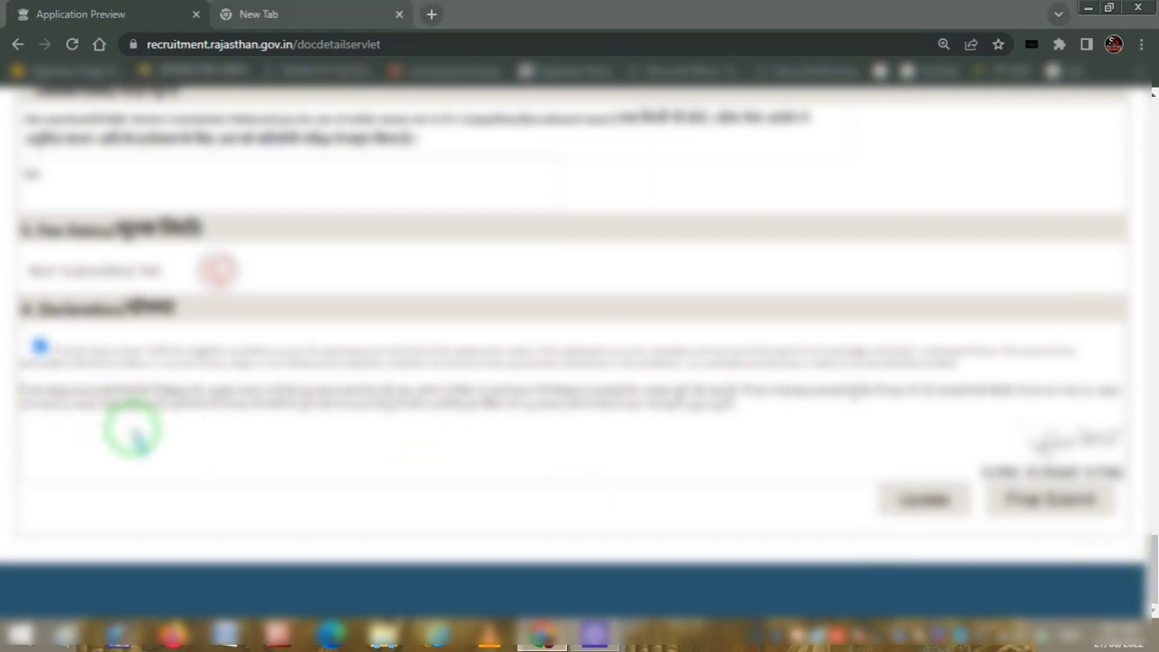
{"action": "mouse_move", "coordinate": [1001, 526]}
{"action": "left_mouse_down"}
{"action": "mouse_move", "coordinate": [1061, 523]}
{"action": "mouse_move", "coordinate": [1111, 482]}
{"action": "mouse_move", "coordinate": [1001, 492]}
{"action": "mouse_move", "coordinate": [1069, 523]}
{"action": "left_mouse_up"}
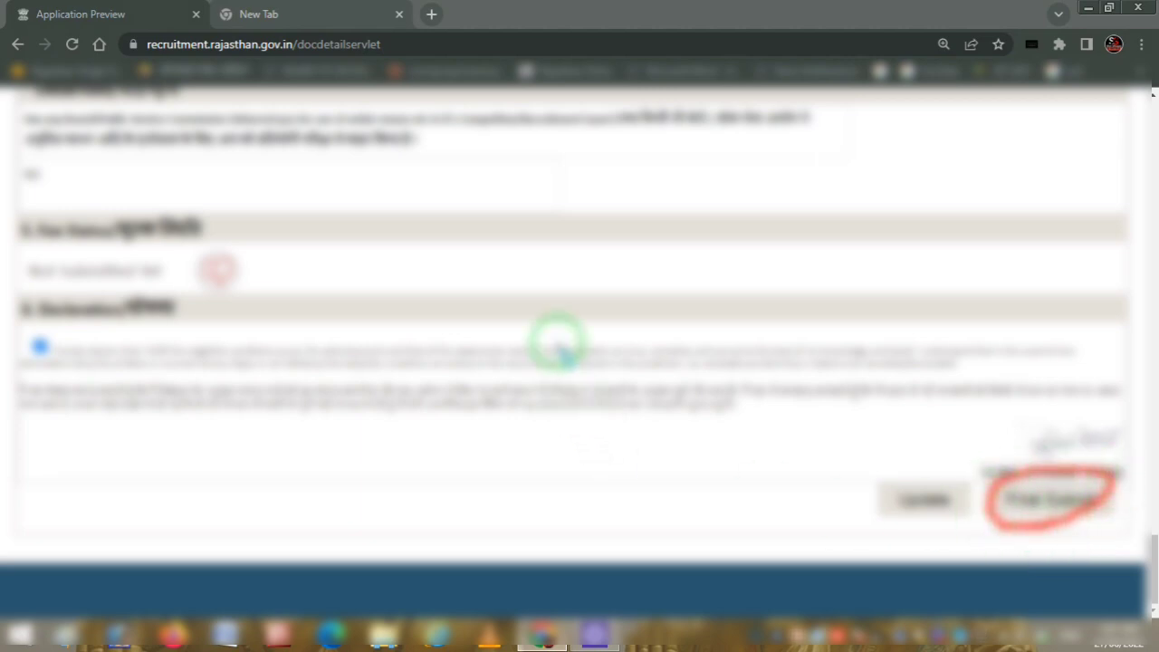
{"action": "mouse_move", "coordinate": [399, 205]}
{"action": "left_mouse_down"}
{"action": "mouse_move", "coordinate": [417, 256]}
{"action": "mouse_move", "coordinate": [391, 220]}
{"action": "mouse_move", "coordinate": [513, 241]}
{"action": "mouse_move", "coordinate": [541, 223]}
{"action": "mouse_move", "coordinate": [601, 228]}
{"action": "mouse_move", "coordinate": [647, 187]}
{"action": "left_mouse_up"}
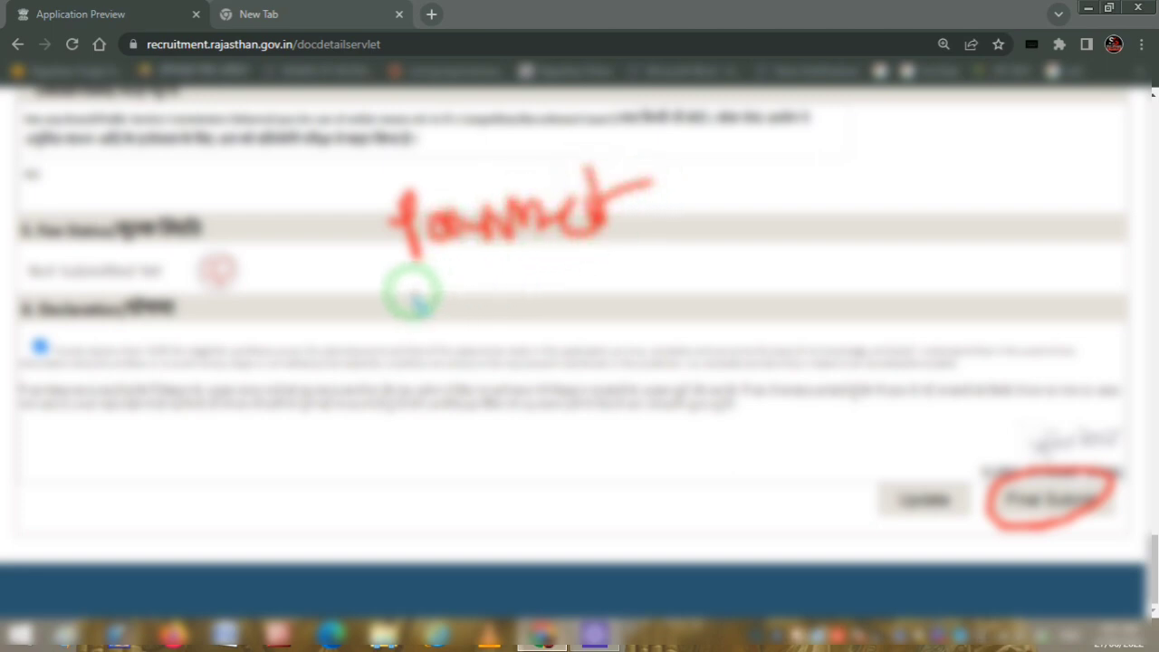
{"action": "mouse_move", "coordinate": [389, 280]}
{"action": "left_mouse_down"}
{"action": "mouse_move", "coordinate": [589, 272]}
{"action": "mouse_move", "coordinate": [589, 129]}
{"action": "mouse_move", "coordinate": [375, 246]}
{"action": "left_mouse_up"}
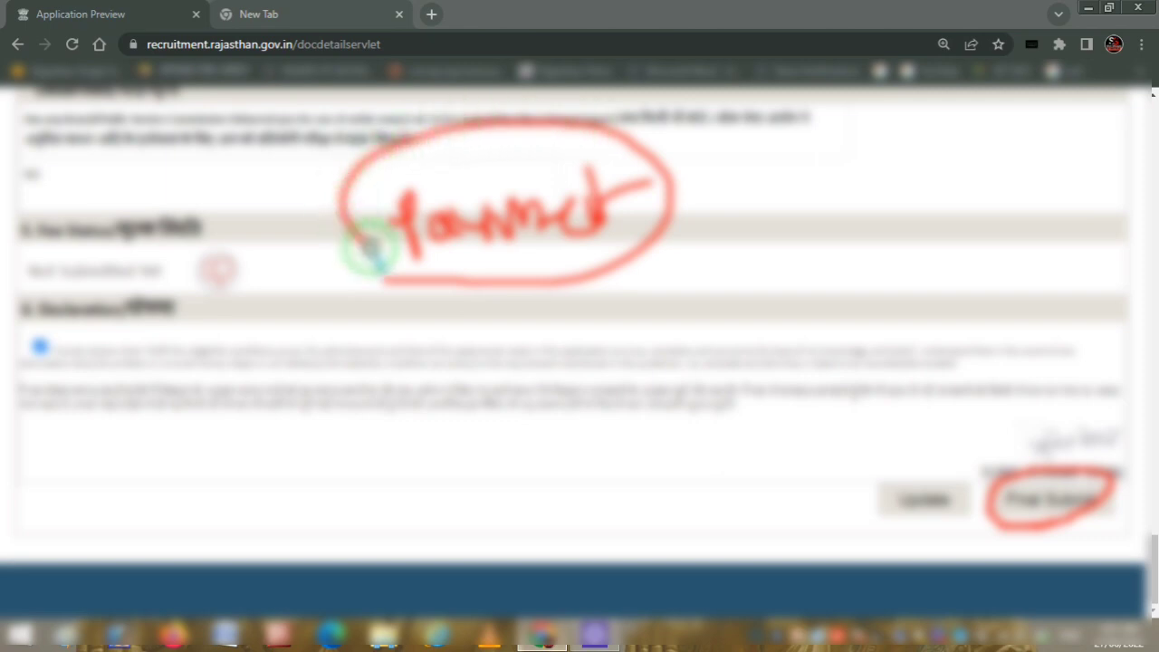
{"action": "mouse_move", "coordinate": [405, 362]}
{"action": "left_mouse_down"}
{"action": "mouse_move", "coordinate": [431, 355]}
{"action": "mouse_move", "coordinate": [489, 369]}
{"action": "mouse_move", "coordinate": [510, 343]}
{"action": "mouse_move", "coordinate": [771, 260]}
{"action": "left_mouse_up"}
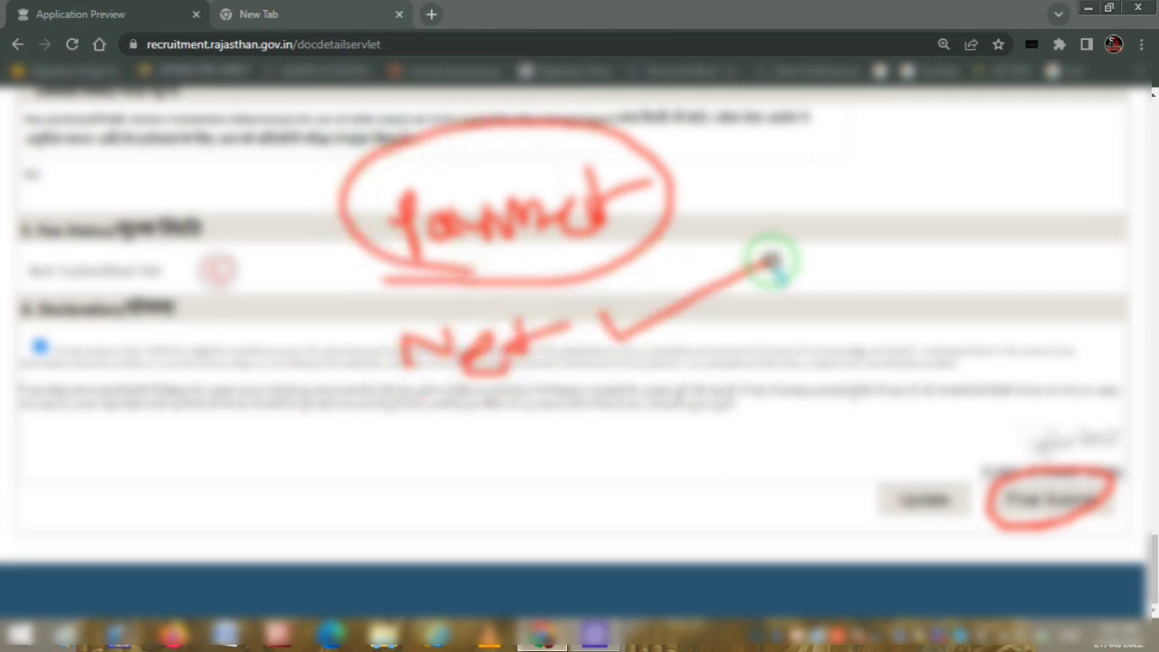
{"action": "mouse_move", "coordinate": [468, 453]}
{"action": "left_mouse_down"}
{"action": "mouse_move", "coordinate": [461, 427]}
{"action": "mouse_move", "coordinate": [517, 407]}
{"action": "mouse_move", "coordinate": [552, 440]}
{"action": "mouse_move", "coordinate": [584, 397]}
{"action": "mouse_move", "coordinate": [655, 407]}
{"action": "left_mouse_up"}
{"action": "left_click_drag", "start_coordinate": [410, 414], "coordinate": [571, 389]}
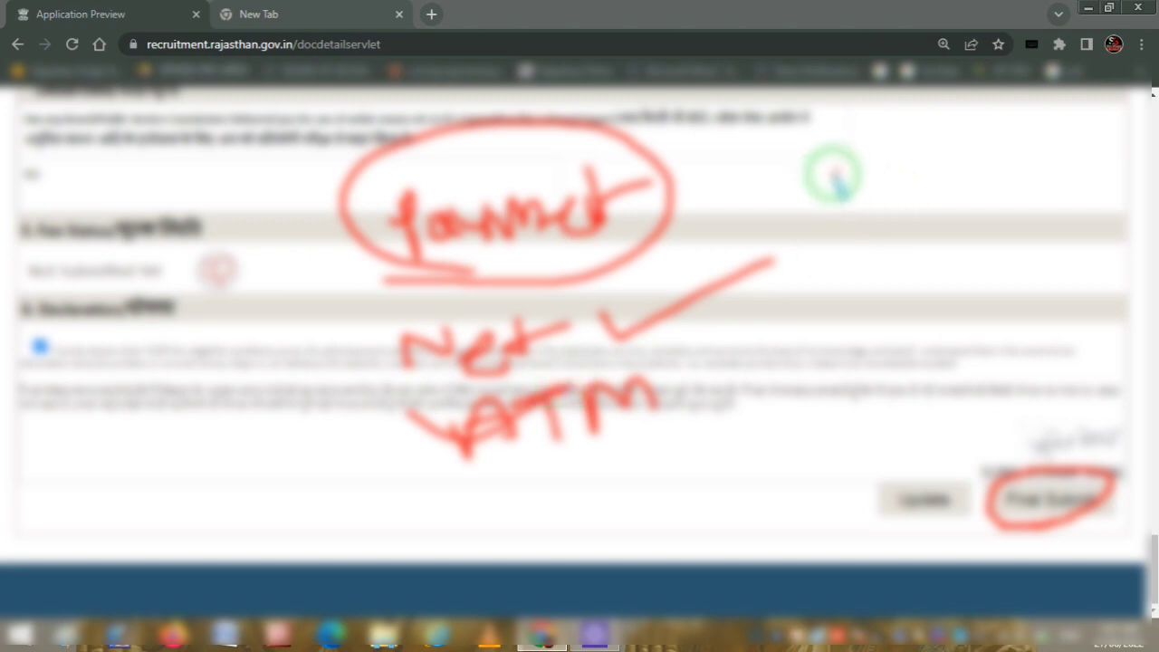
{"action": "mouse_move", "coordinate": [827, 167]}
{"action": "left_mouse_down"}
{"action": "mouse_move", "coordinate": [830, 198]}
{"action": "mouse_move", "coordinate": [916, 192]}
{"action": "left_mouse_up"}
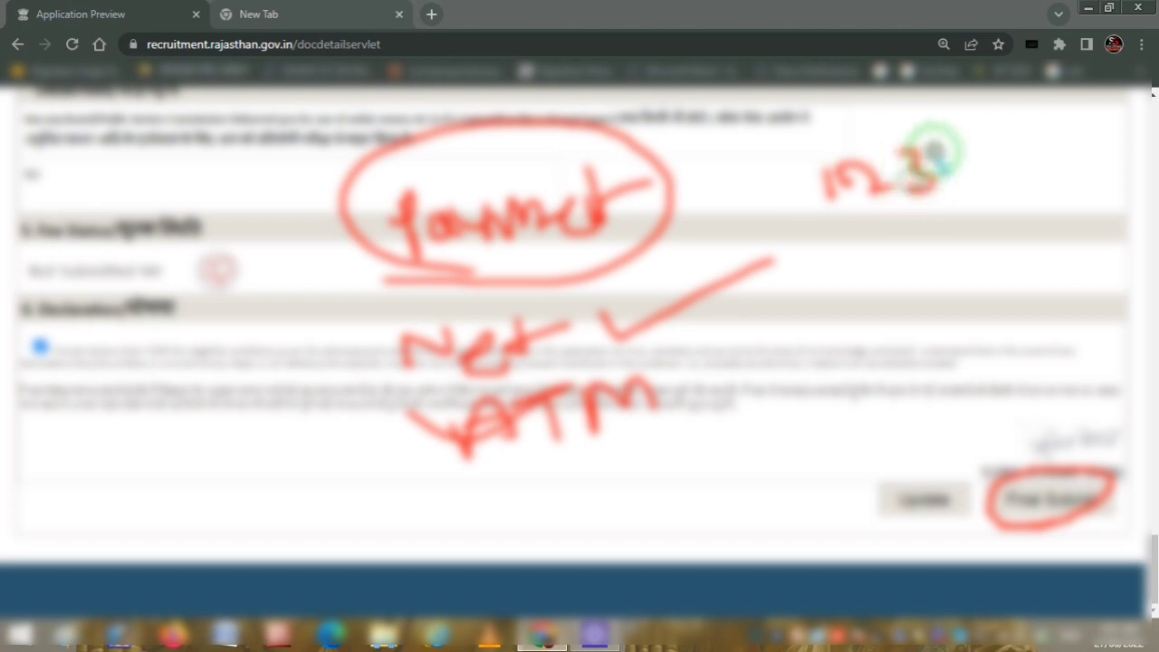
{"action": "mouse_move", "coordinate": [933, 152]}
{"action": "left_mouse_down"}
{"action": "mouse_move", "coordinate": [978, 135]}
{"action": "mouse_move", "coordinate": [1058, 154]}
{"action": "left_mouse_up"}
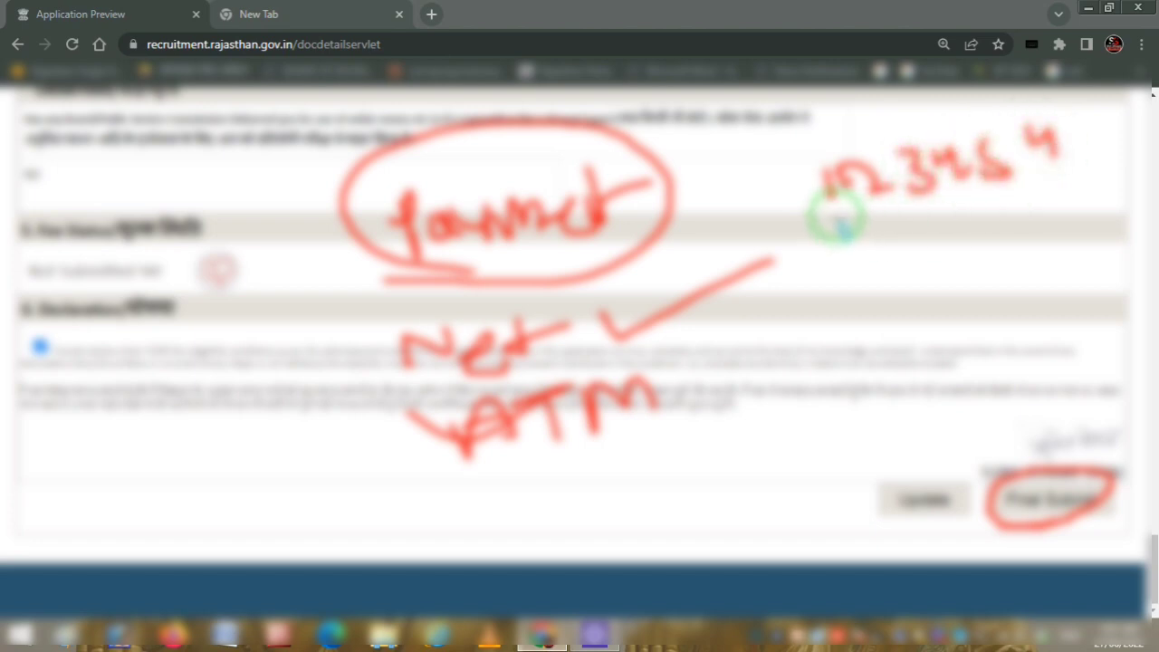
{"action": "left_click_drag", "start_coordinate": [816, 217], "coordinate": [1040, 185]}
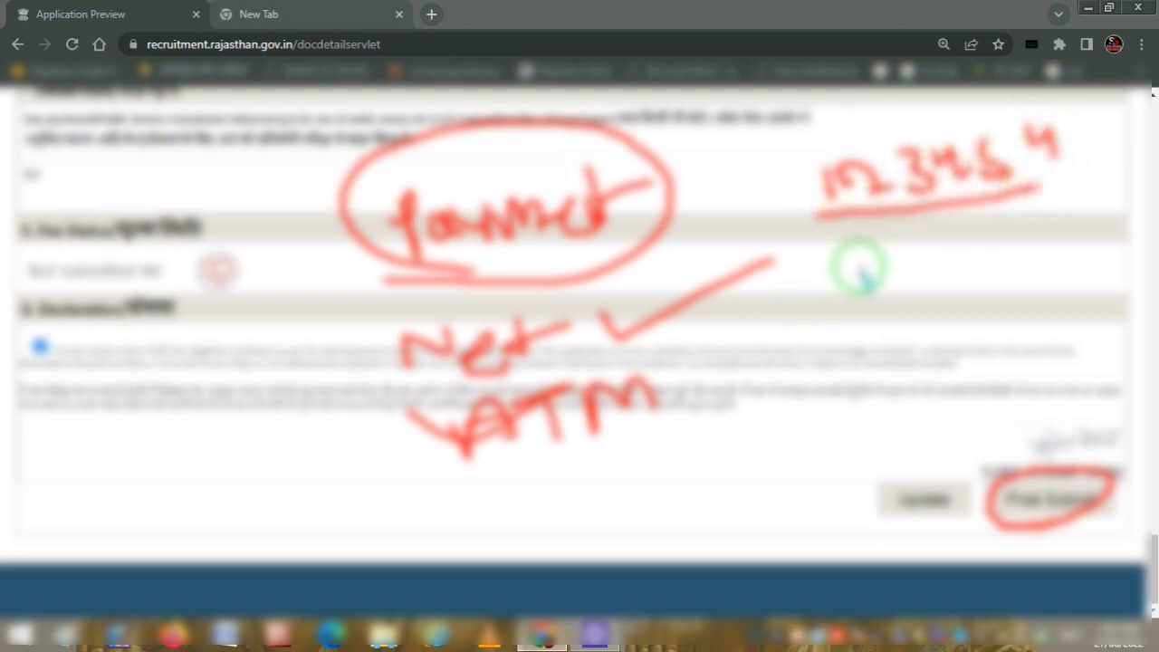
{"action": "mouse_move", "coordinate": [873, 231]}
{"action": "left_mouse_down"}
{"action": "mouse_move", "coordinate": [833, 277]}
{"action": "mouse_move", "coordinate": [900, 251]}
{"action": "mouse_move", "coordinate": [1071, 226]}
{"action": "left_mouse_up"}
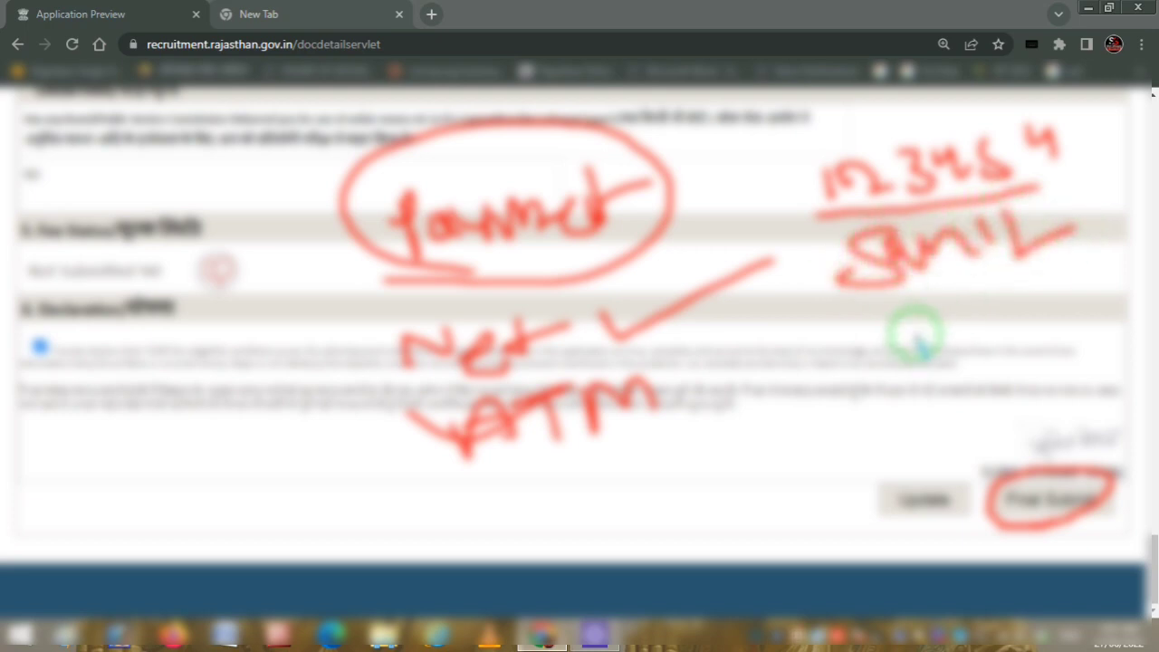
{"action": "left_click_drag", "start_coordinate": [805, 340], "coordinate": [922, 310]}
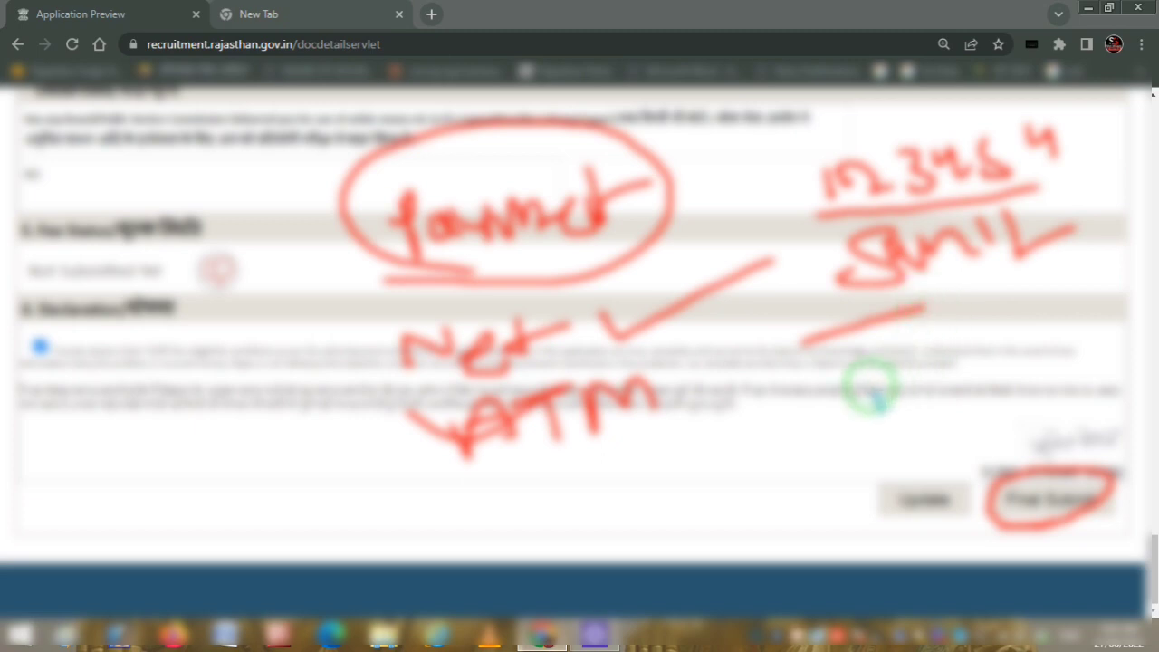
{"action": "left_click_drag", "start_coordinate": [829, 379], "coordinate": [916, 347]}
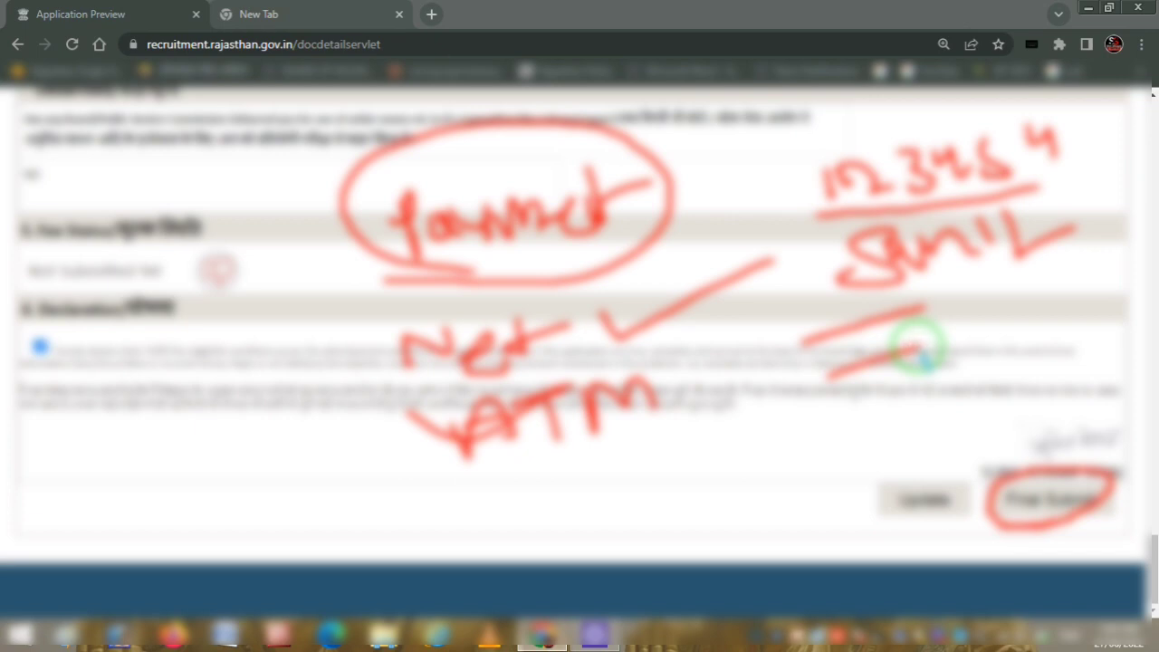
{"action": "mouse_move", "coordinate": [168, 354]}
{"action": "left_mouse_down"}
{"action": "mouse_move", "coordinate": [285, 383]}
{"action": "mouse_move", "coordinate": [354, 316]}
{"action": "left_mouse_up"}
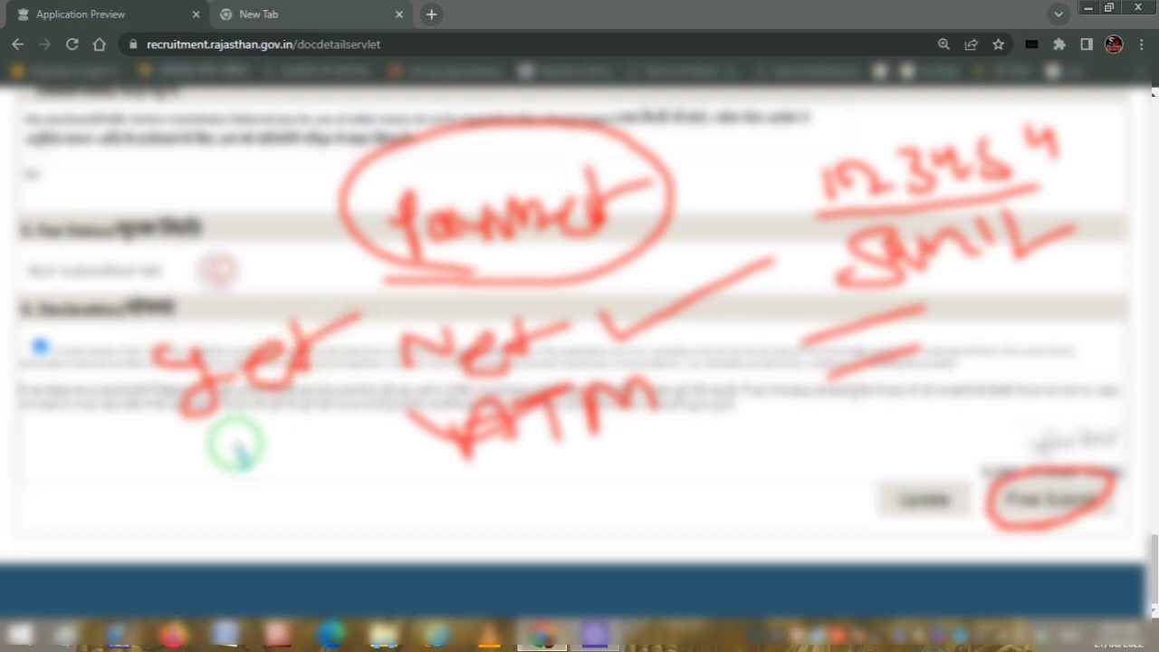
{"action": "mouse_move", "coordinate": [238, 448]}
{"action": "left_mouse_down"}
{"action": "mouse_move", "coordinate": [310, 407]}
{"action": "mouse_move", "coordinate": [362, 422]}
{"action": "mouse_move", "coordinate": [389, 407]}
{"action": "mouse_move", "coordinate": [362, 411]}
{"action": "left_mouse_up"}
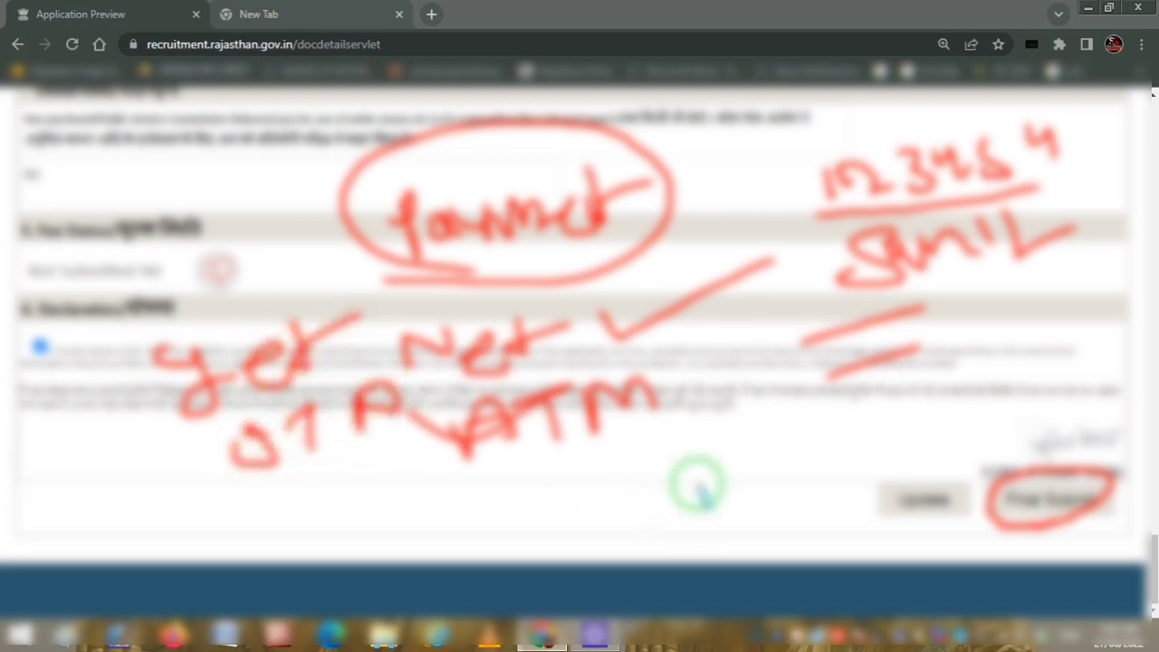
{"action": "mouse_move", "coordinate": [705, 489]}
{"action": "left_mouse_down"}
{"action": "mouse_move", "coordinate": [715, 453]}
{"action": "mouse_move", "coordinate": [698, 479]}
{"action": "mouse_move", "coordinate": [745, 462]}
{"action": "left_mouse_up"}
{"action": "mouse_move", "coordinate": [782, 423]}
{"action": "left_mouse_down"}
{"action": "mouse_move", "coordinate": [776, 454]}
{"action": "mouse_move", "coordinate": [804, 443]}
{"action": "mouse_move", "coordinate": [740, 493]}
{"action": "left_mouse_up"}
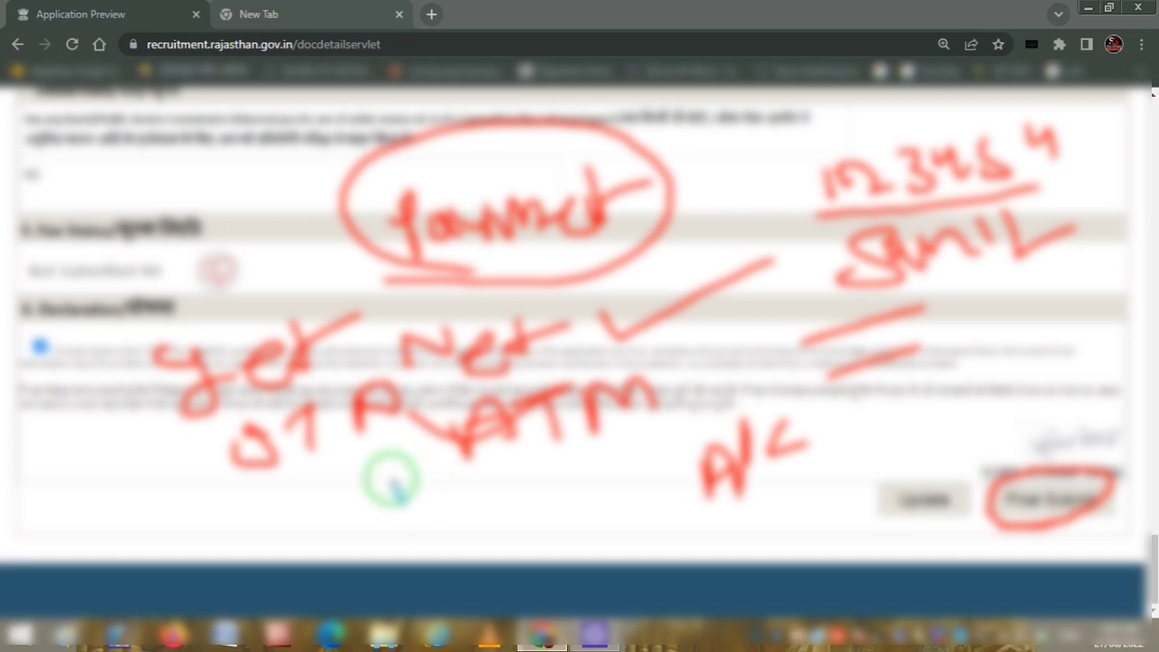
{"action": "mouse_move", "coordinate": [366, 487]}
{"action": "left_mouse_down"}
{"action": "mouse_move", "coordinate": [337, 527]}
{"action": "mouse_move", "coordinate": [507, 521]}
{"action": "mouse_move", "coordinate": [598, 471]}
{"action": "left_mouse_up"}
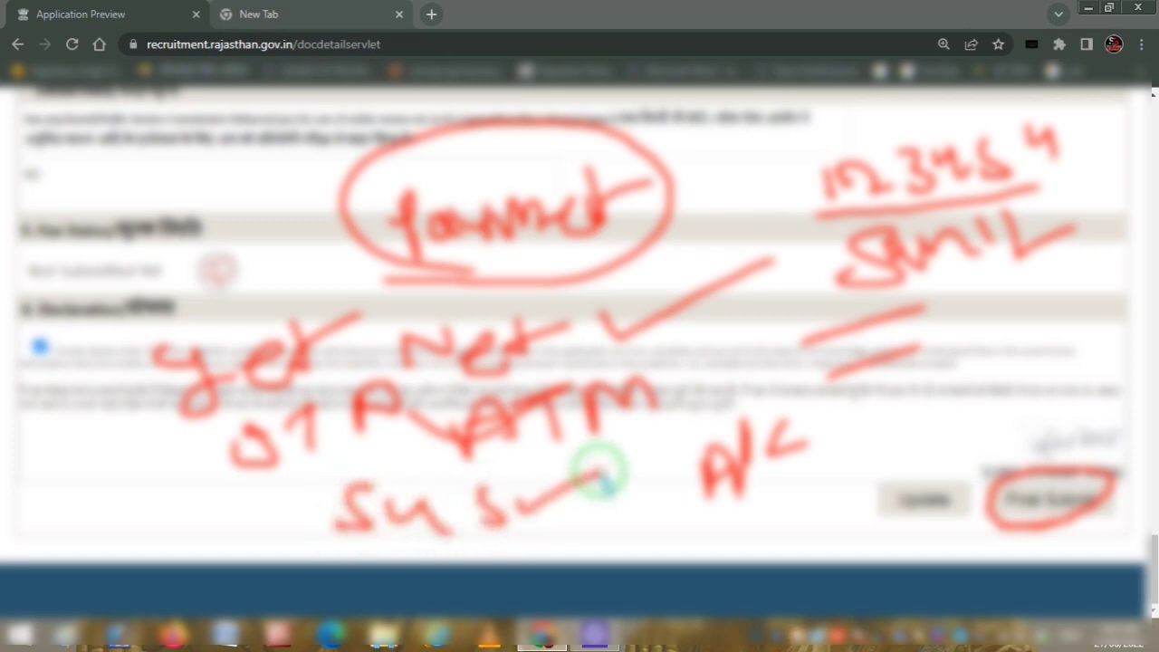